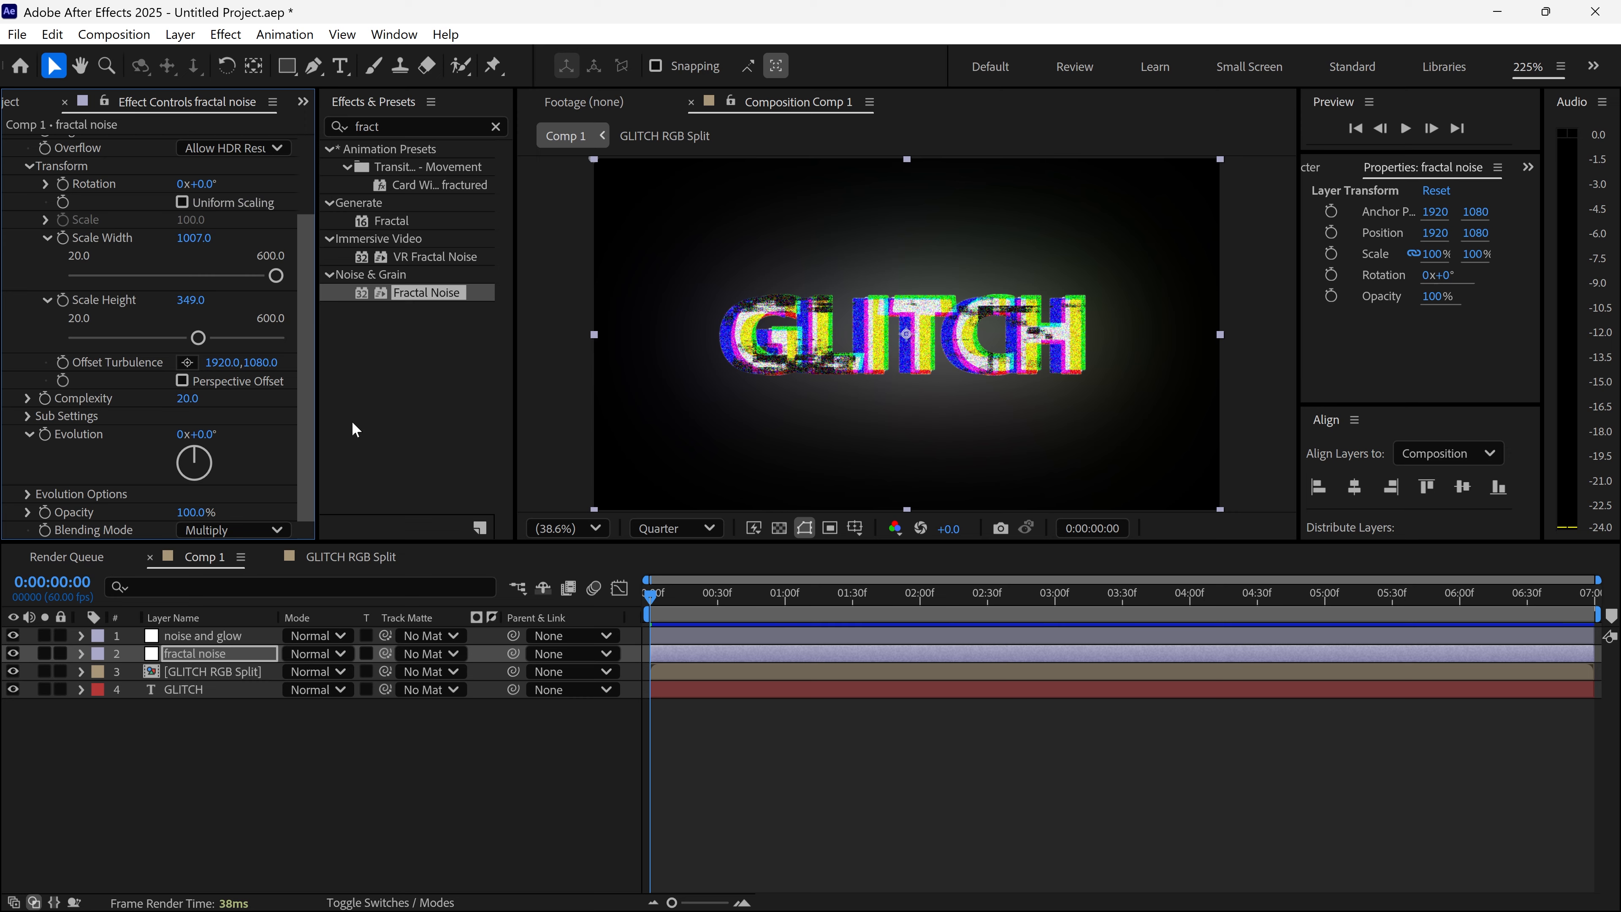
- Add the expression noise(time*2)*5000 to the Evolution property of the fractal noise layer's Fractal Noise effect
drag(305, 418, 333, 253)
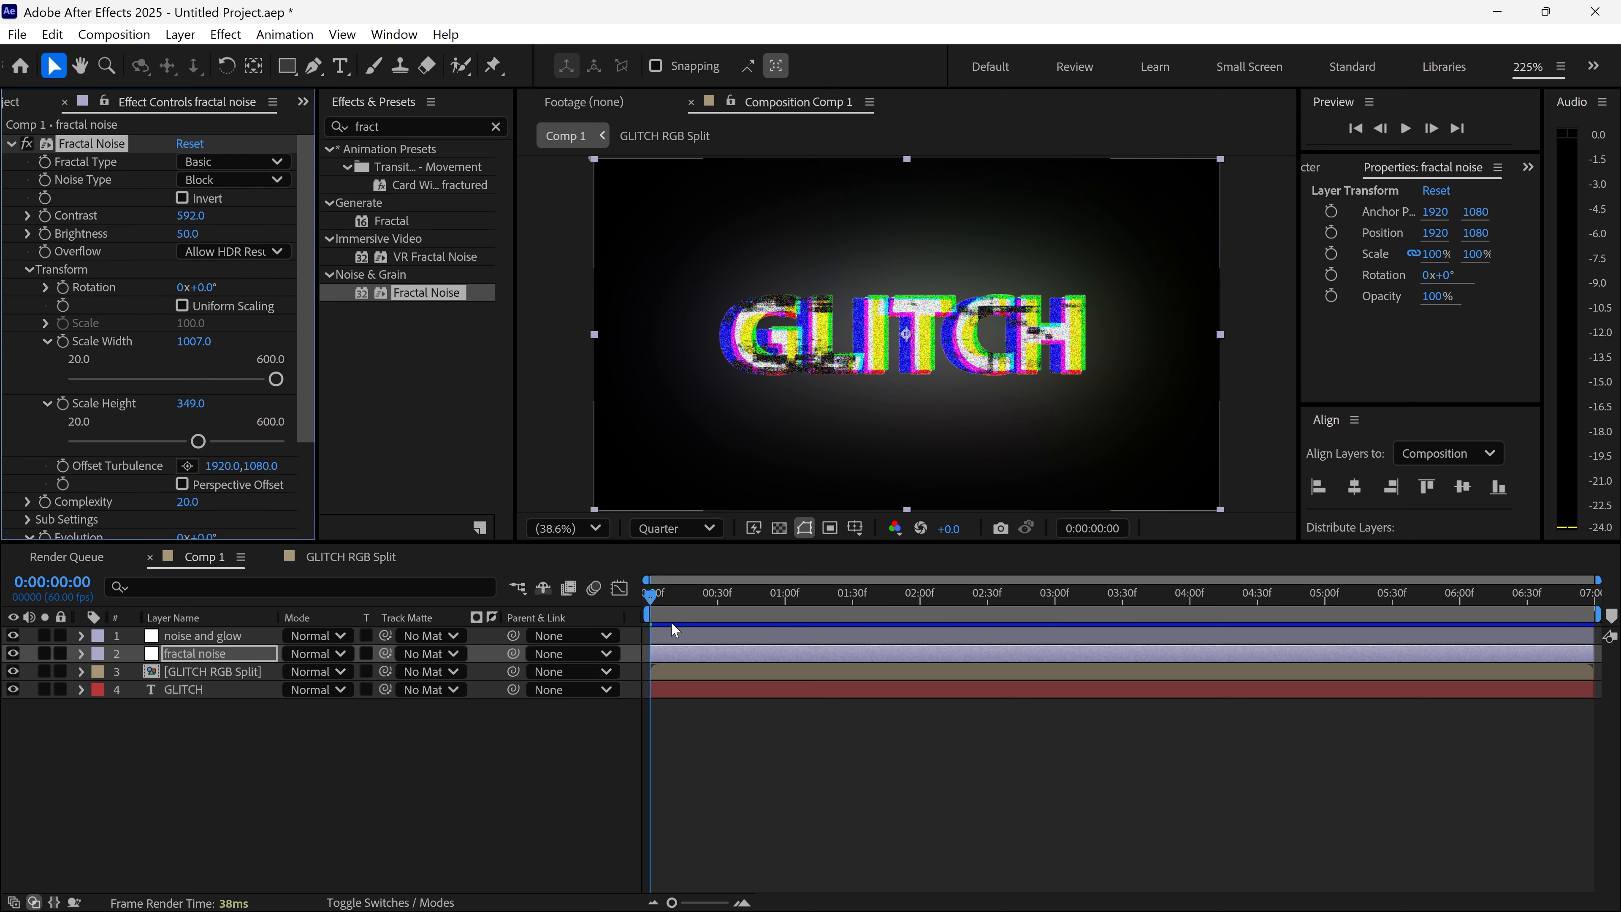
mouse_move(651, 594)
mouse_down()
mouse_move(876, 594)
mouse_move(650, 594)
mouse_up()
drag(307, 425, 309, 487)
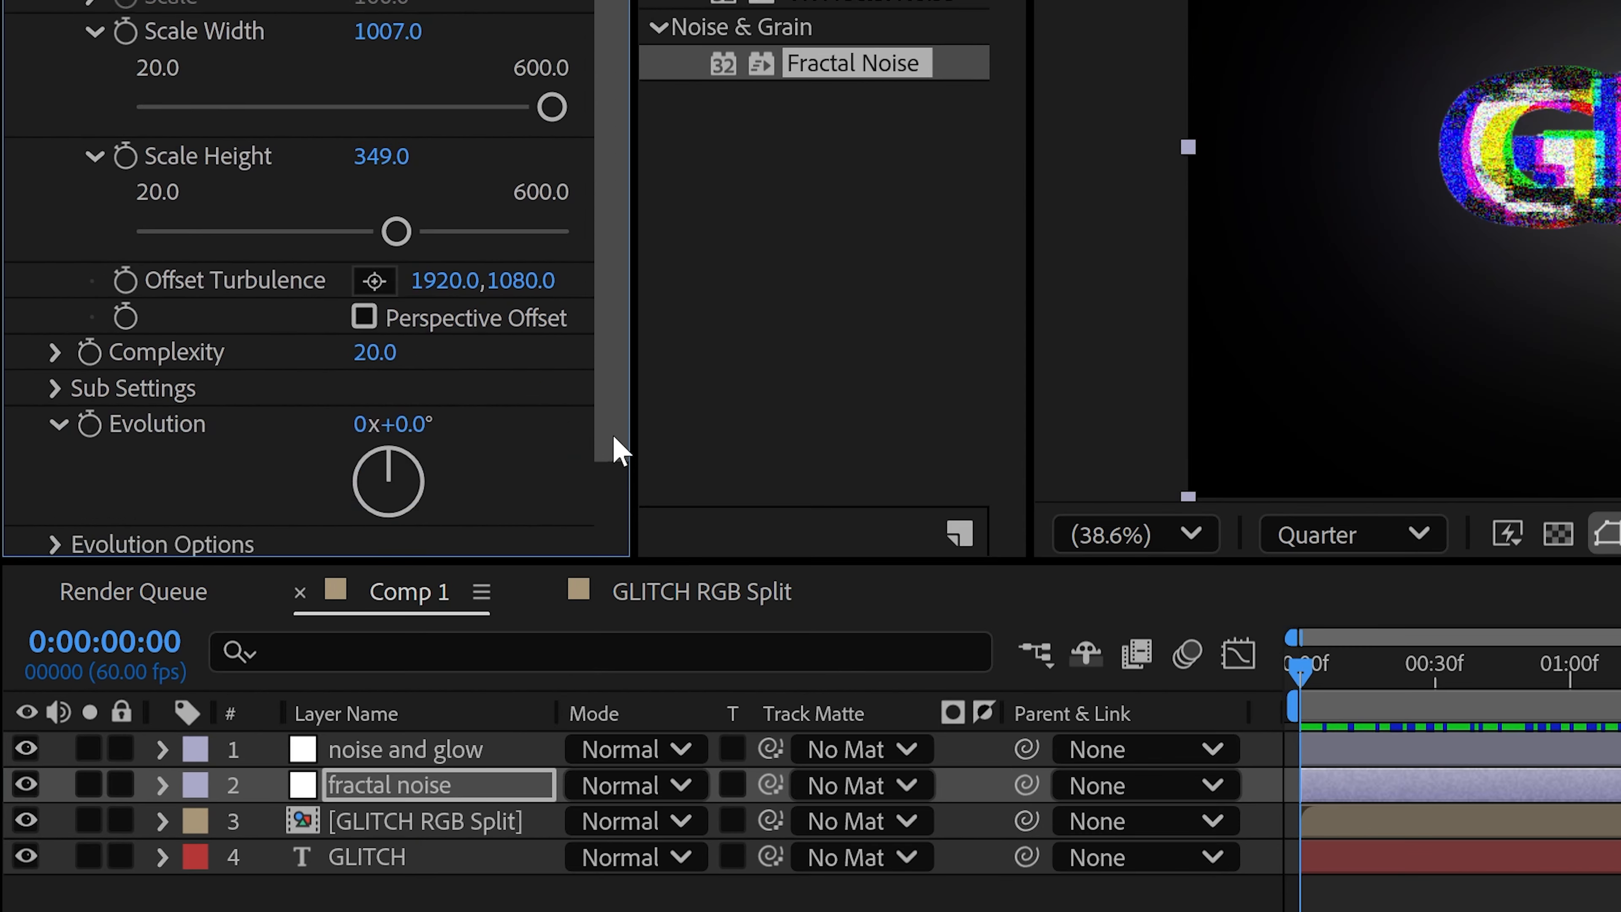
drag(618, 450, 633, 536)
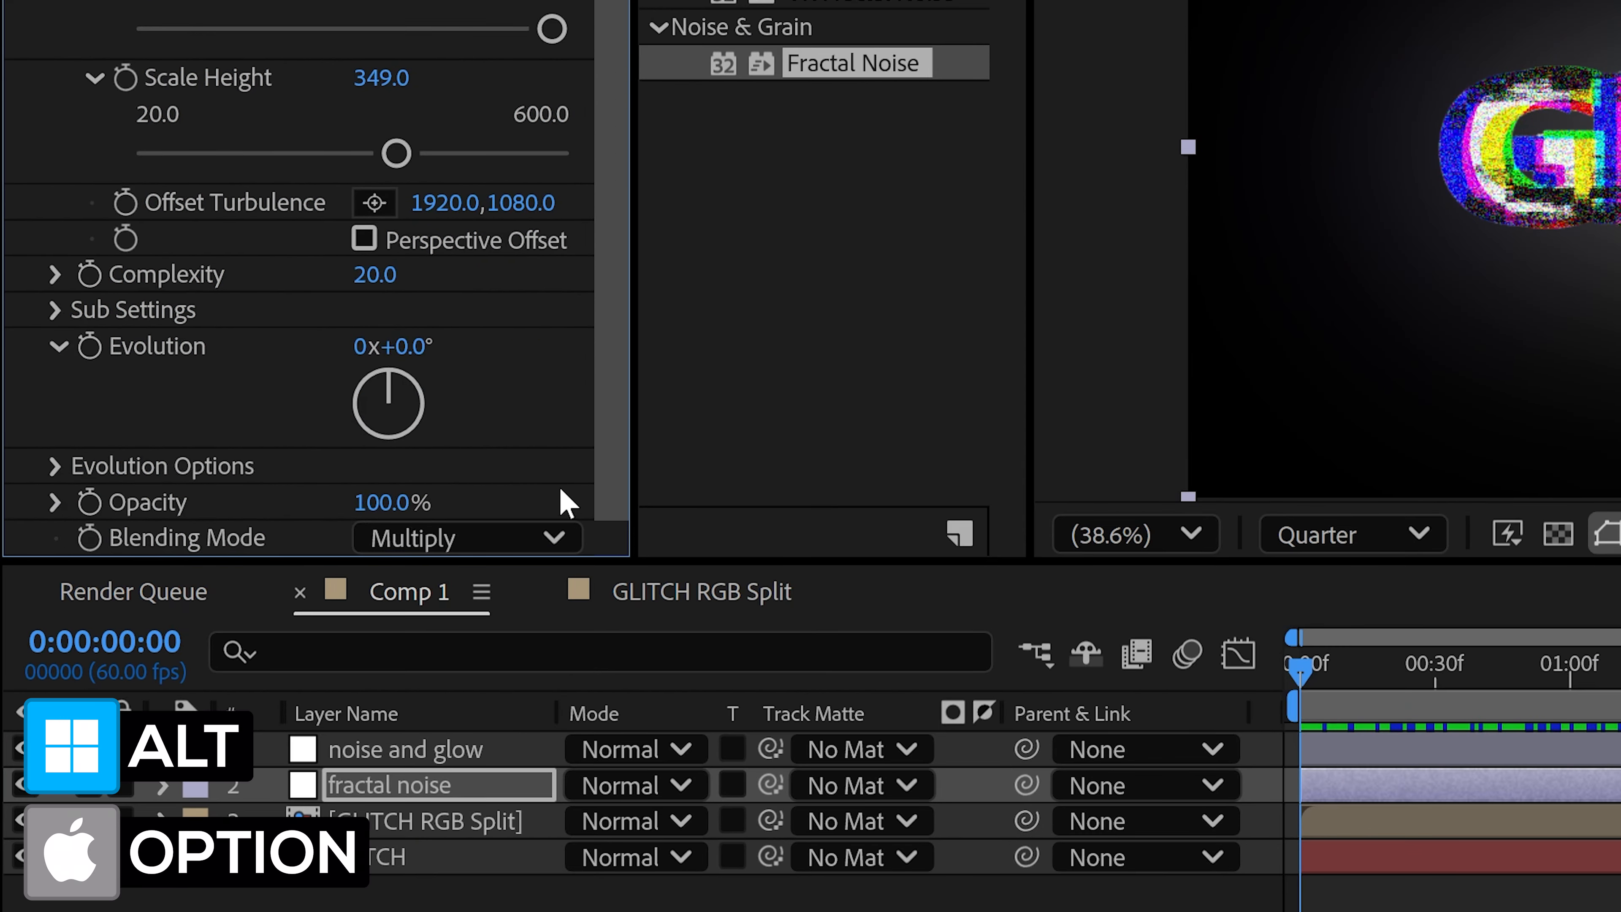
alt+click(89, 348)
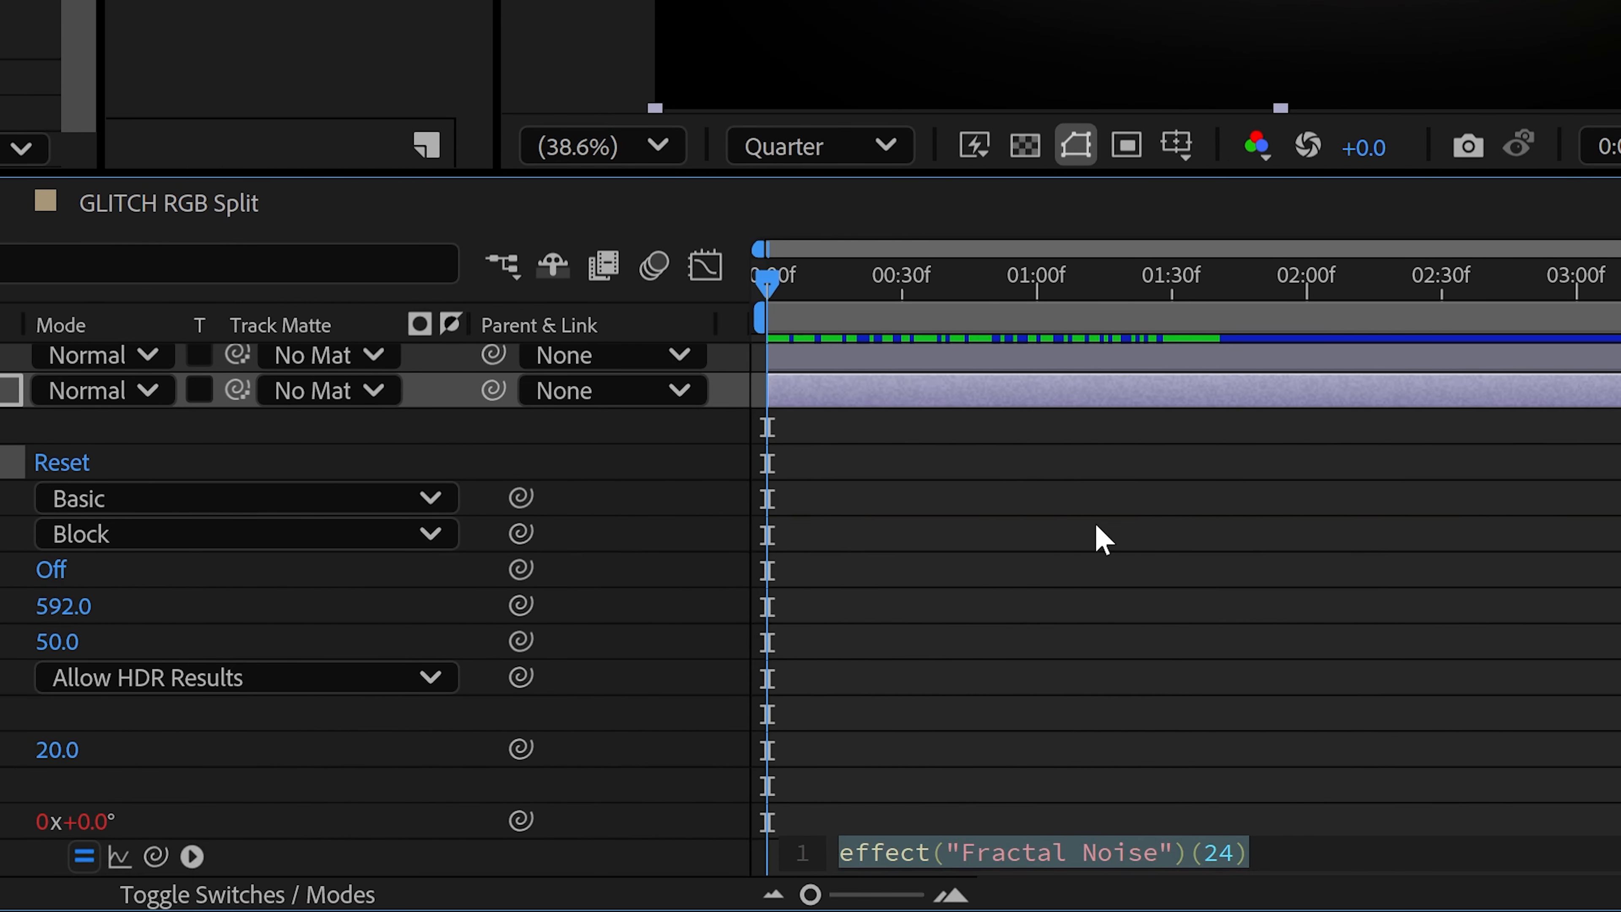
text(noi)
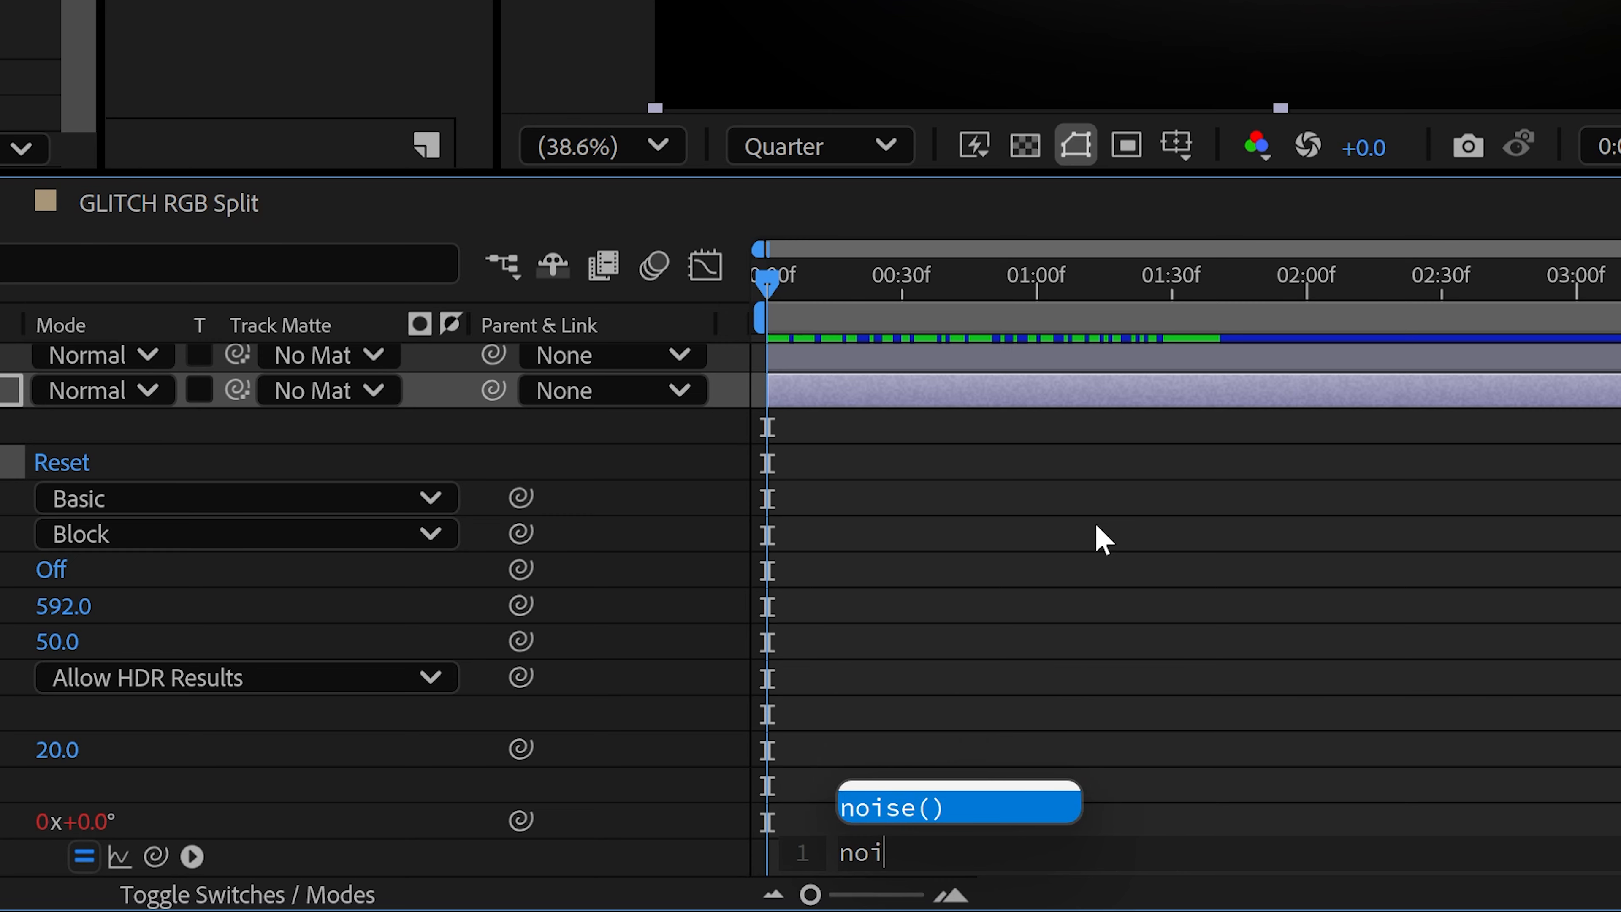
text(se)
key(Return)
text(time)
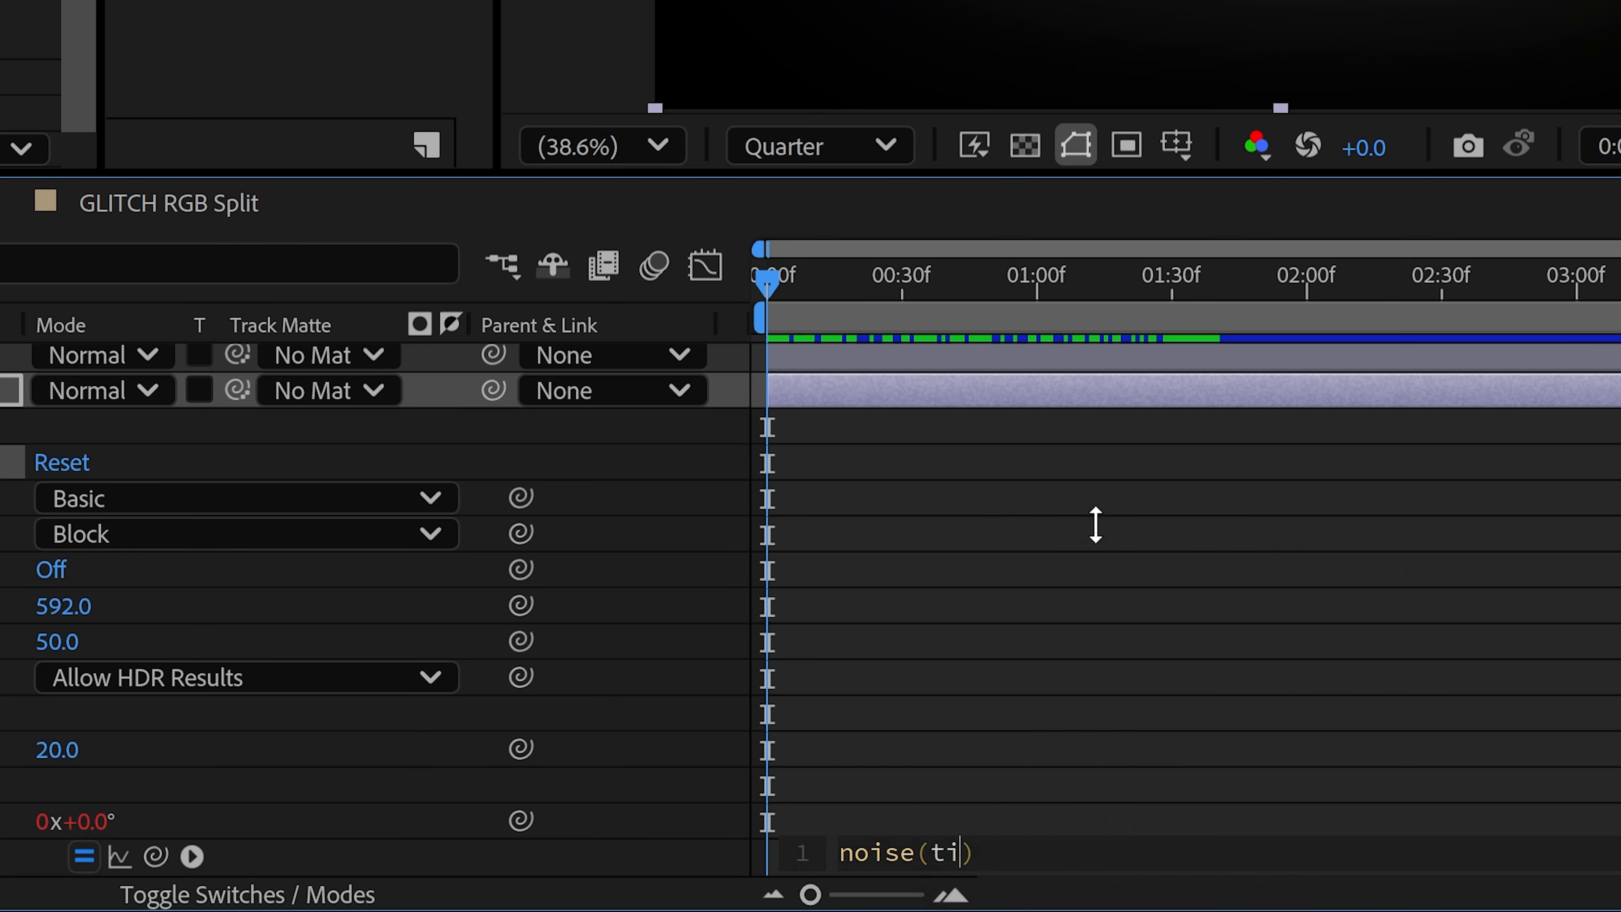
text(*2)*5)
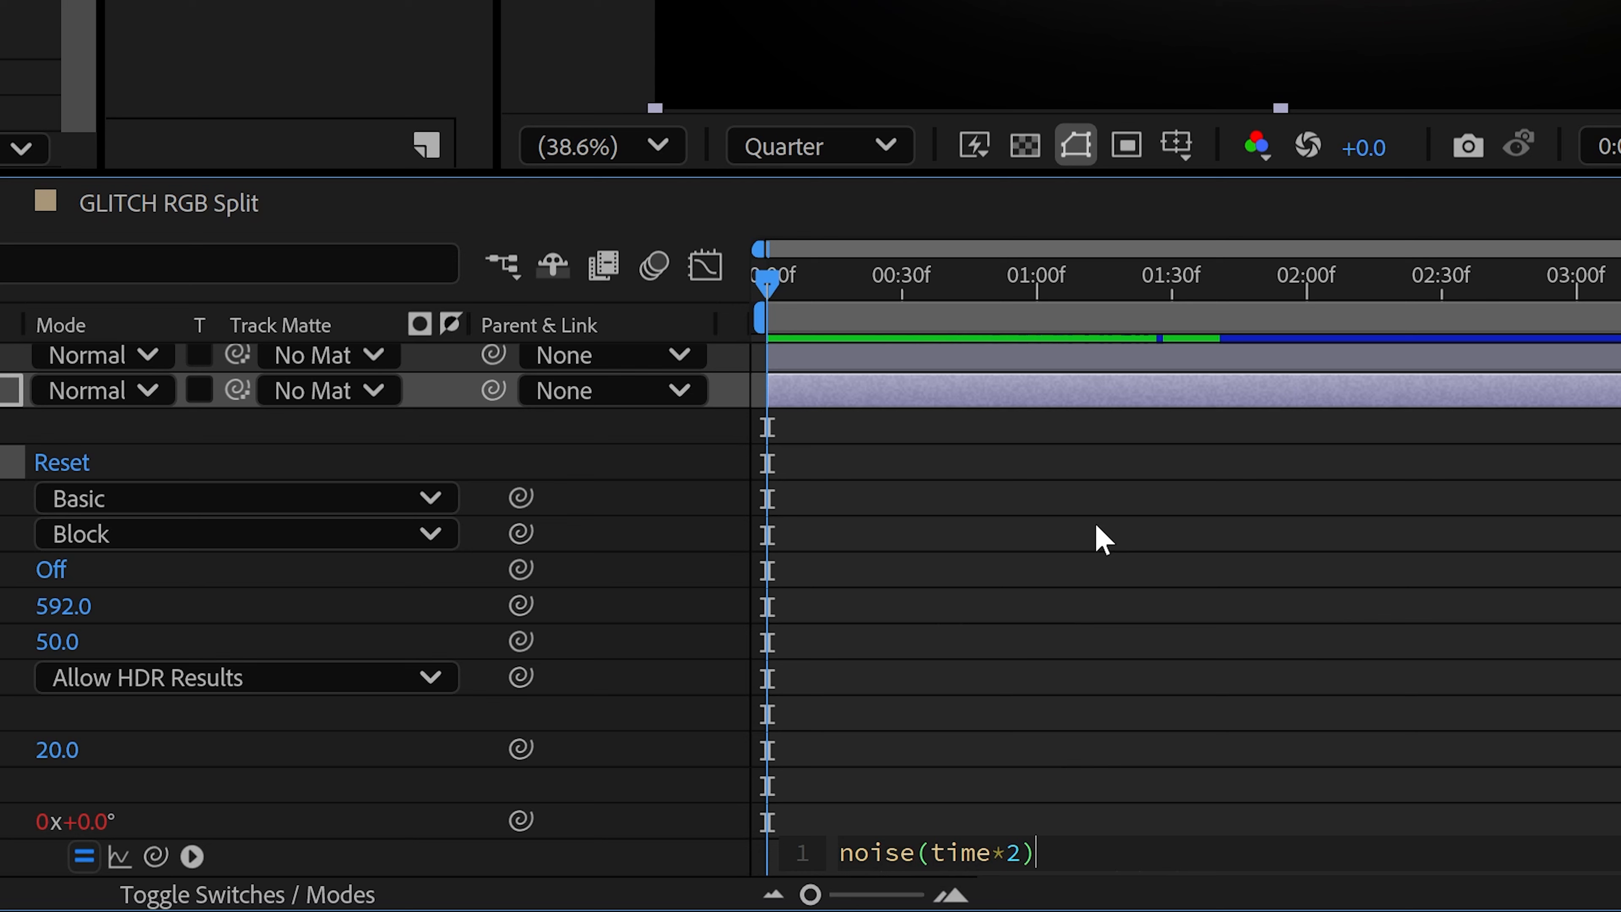
text(000)
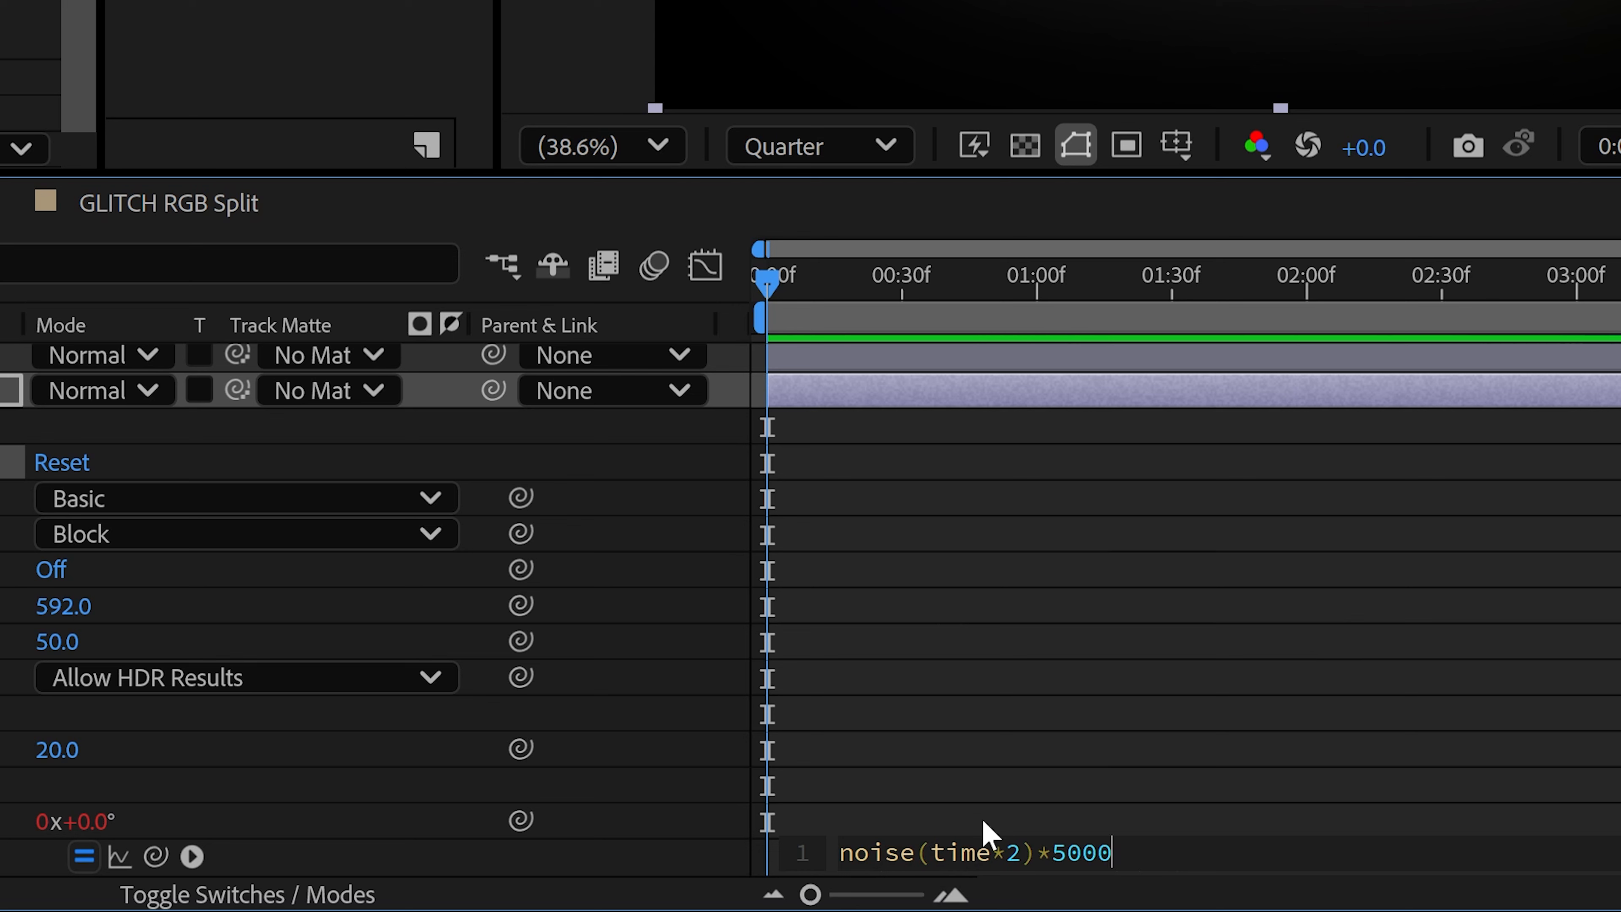
- Examine the noise, time, speed multiplier and amplitude parts of the Evolution expression
double_click(990, 853)
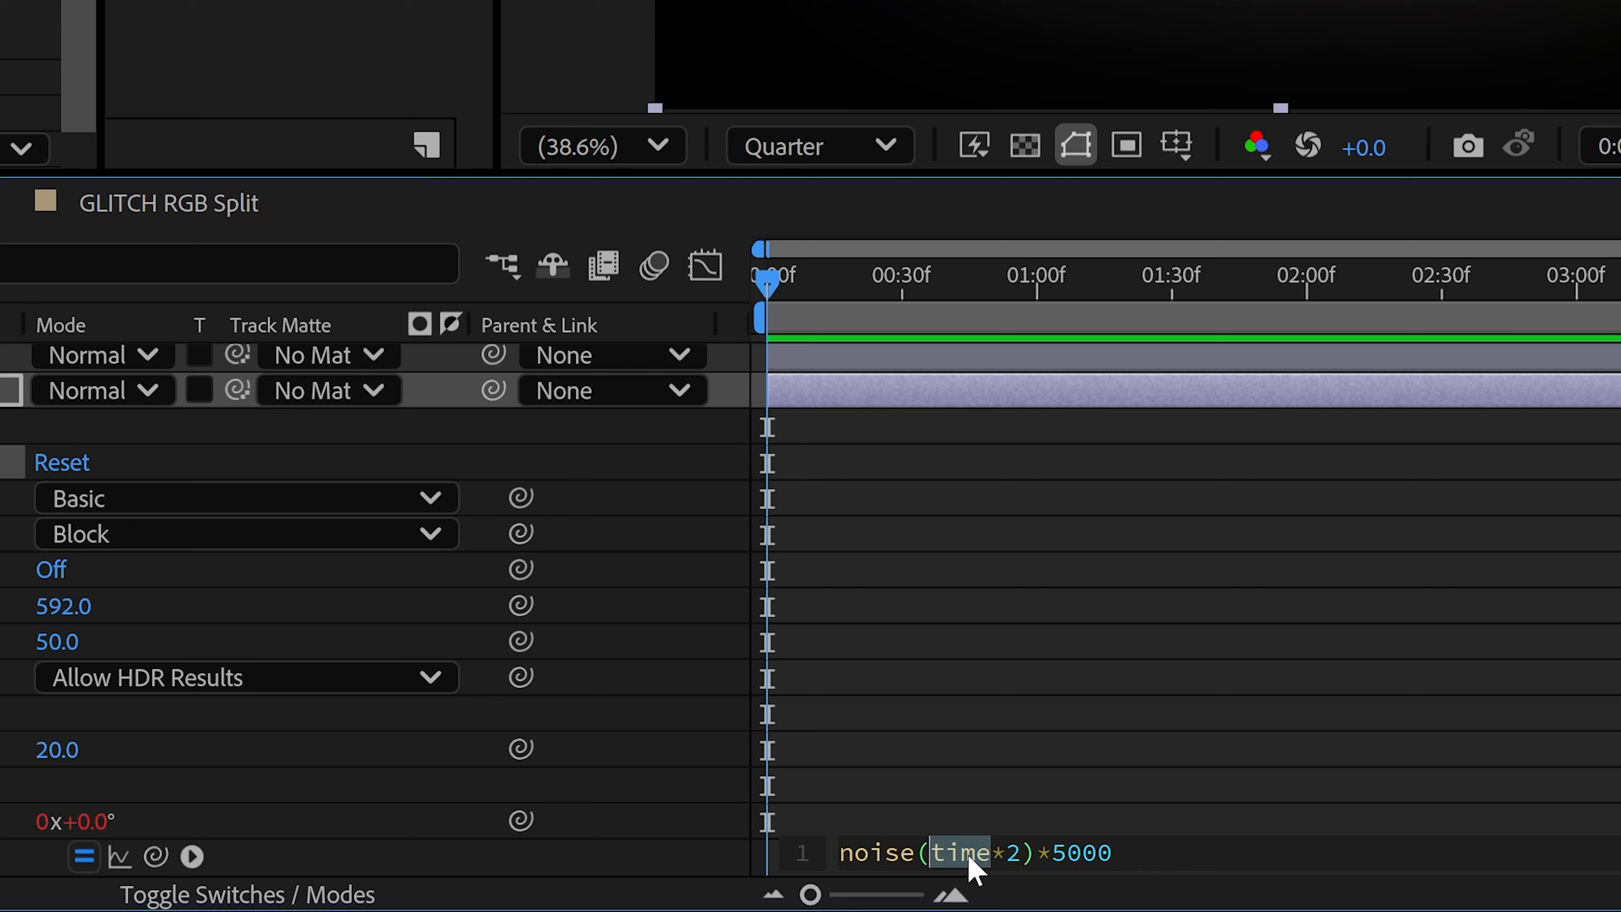
click(1007, 853)
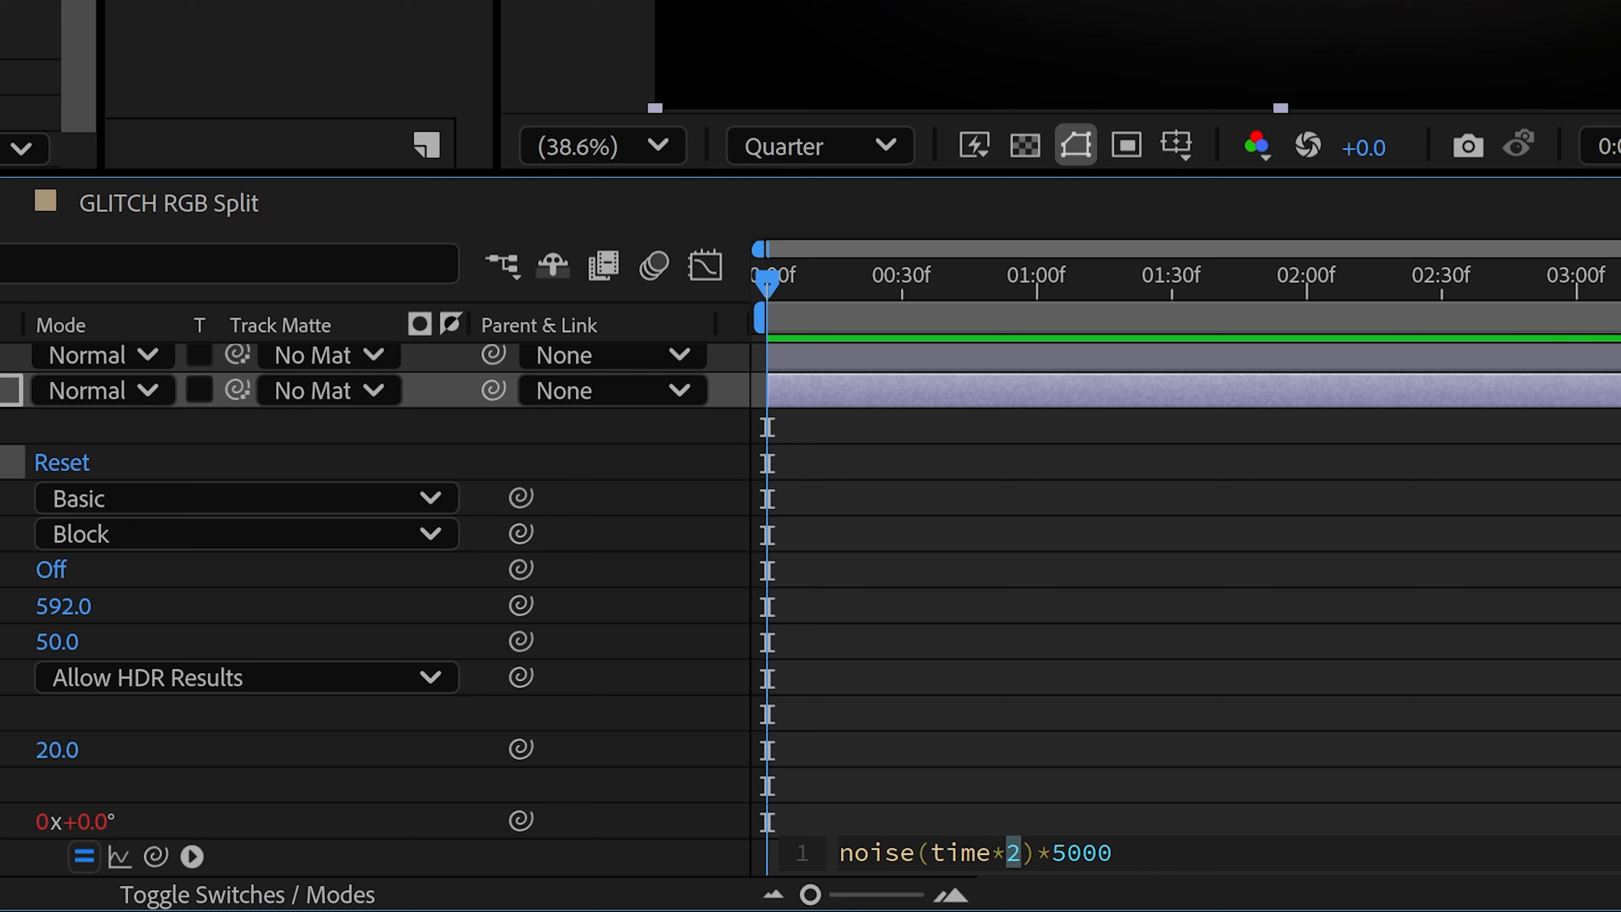
key(shift+Right)
key(shift+Right)
key(shift+Right)
key(shift+Right)
key(shift+Right)
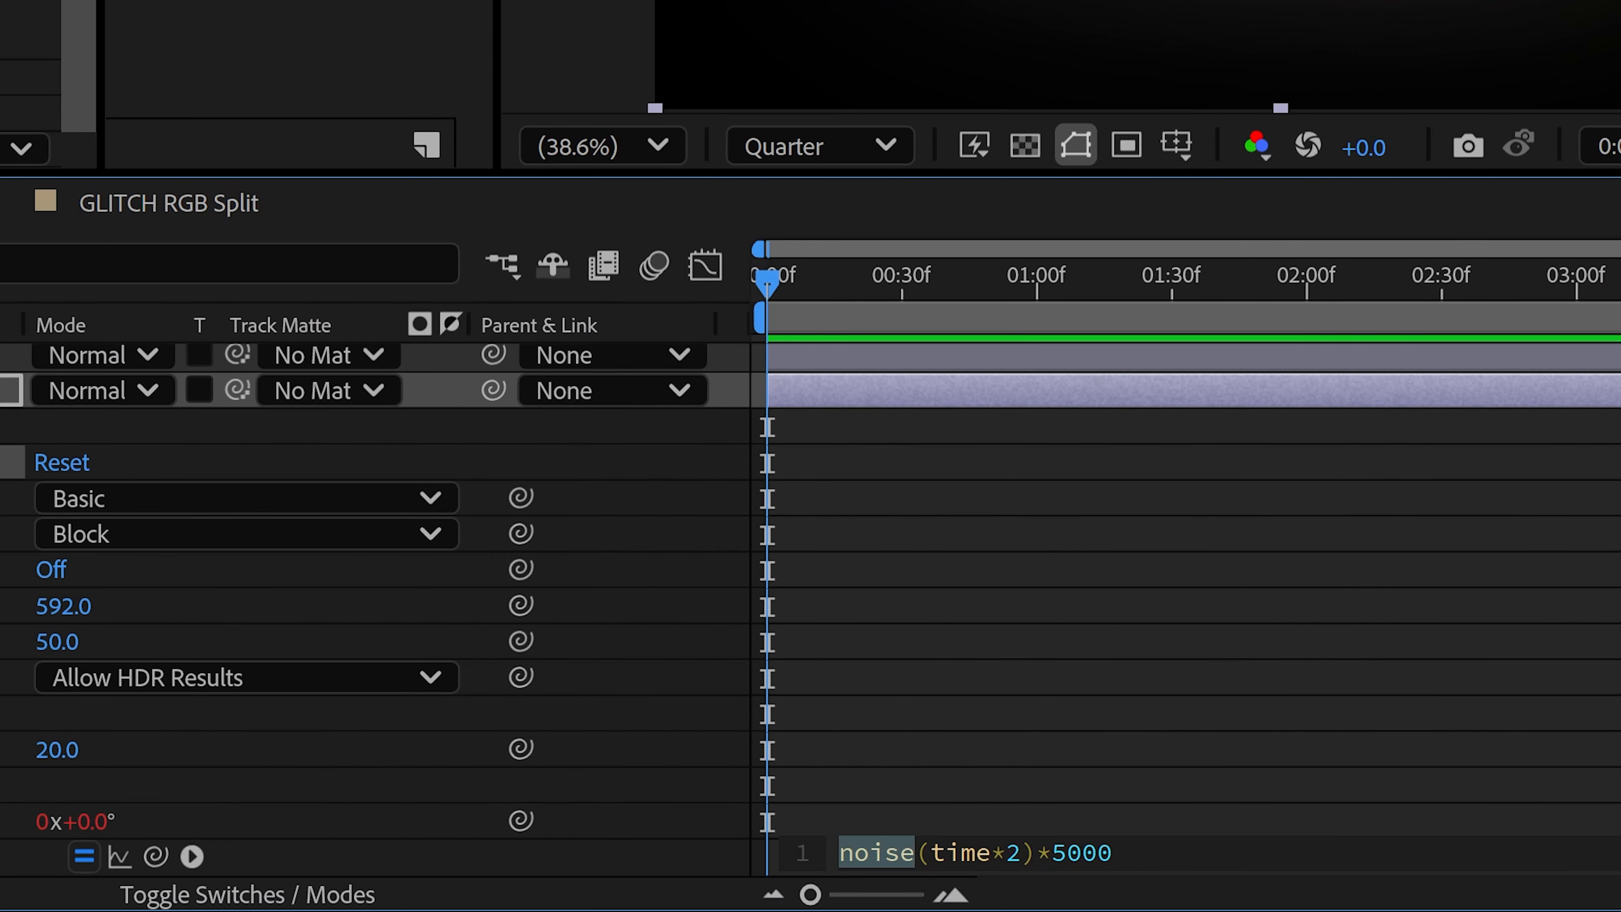
drag(1036, 853, 1113, 853)
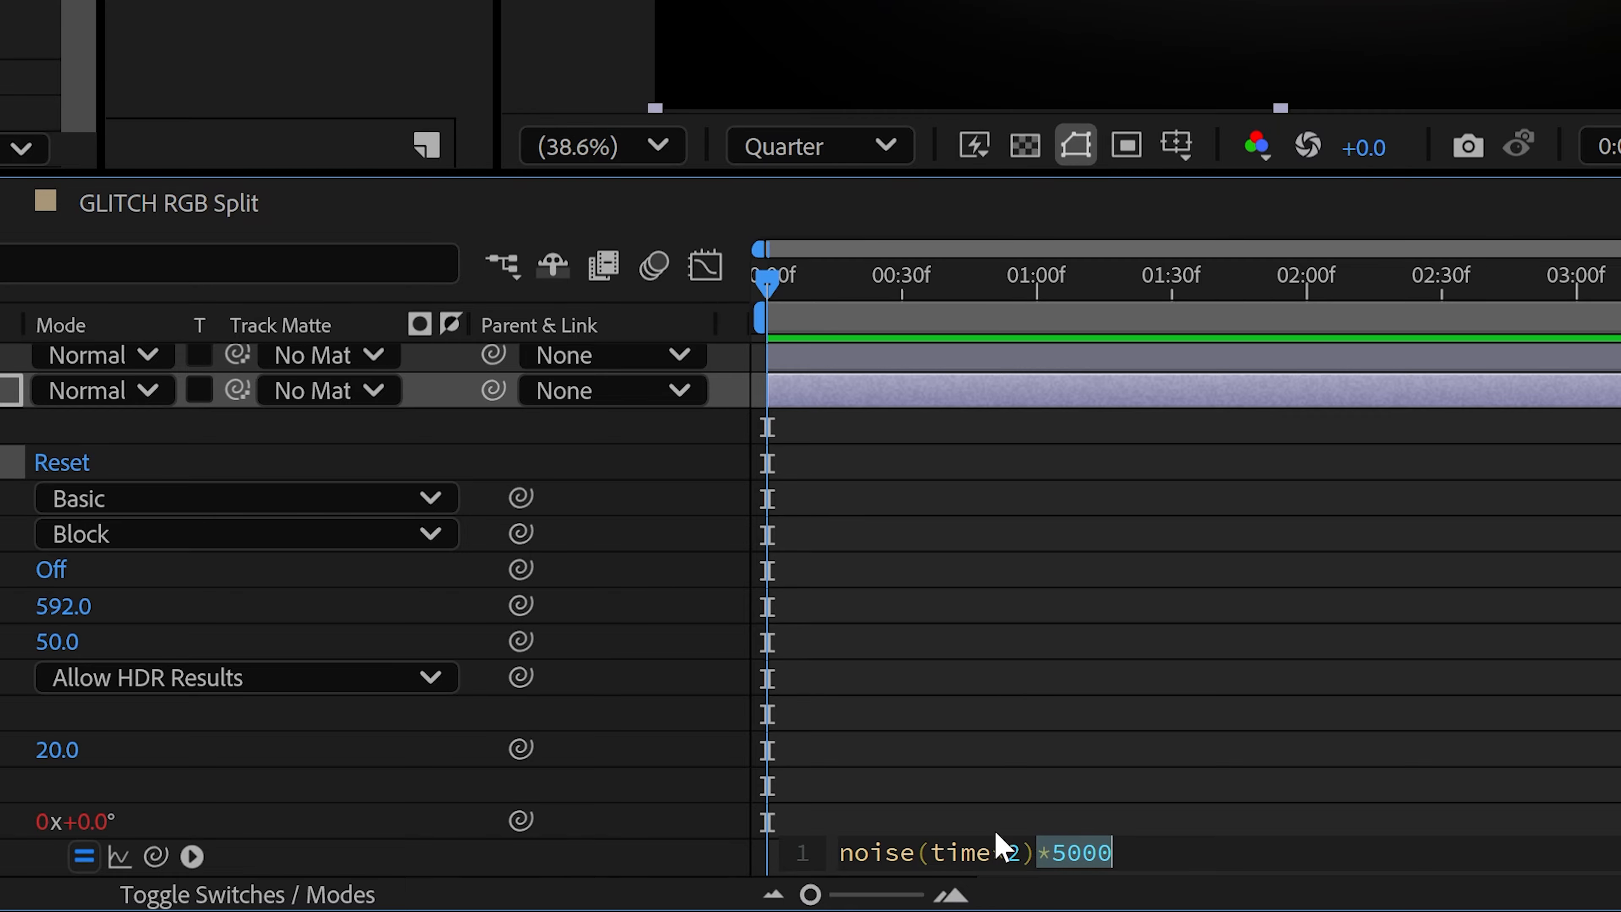
click(991, 854)
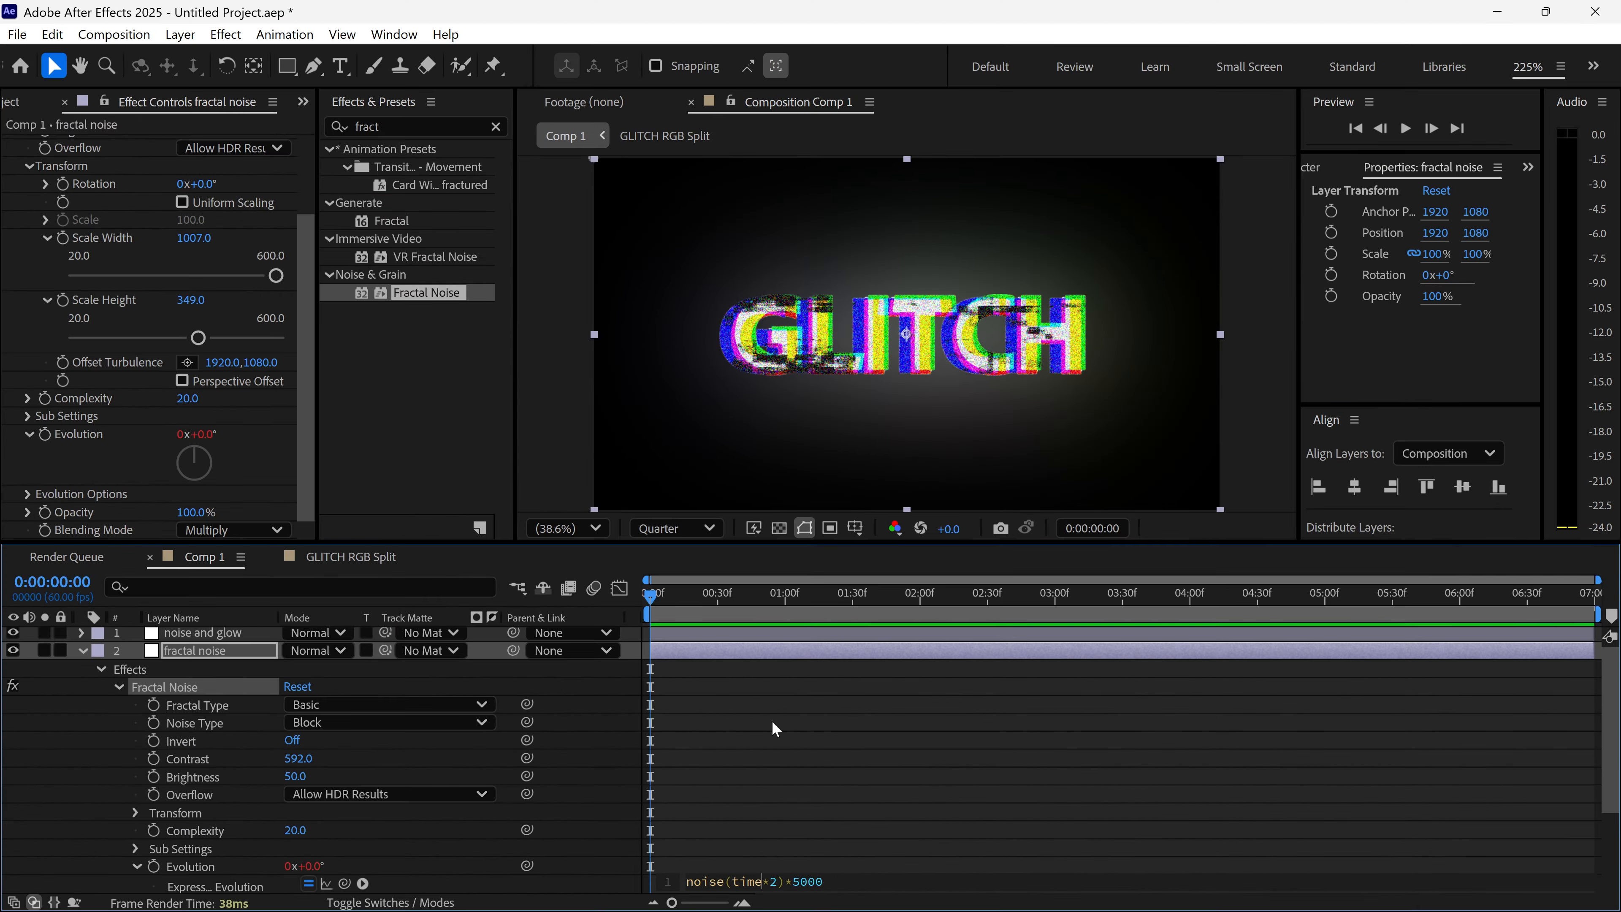
- Apply the Evolution expression and collapse the fractal noise layer's properties
click(750, 754)
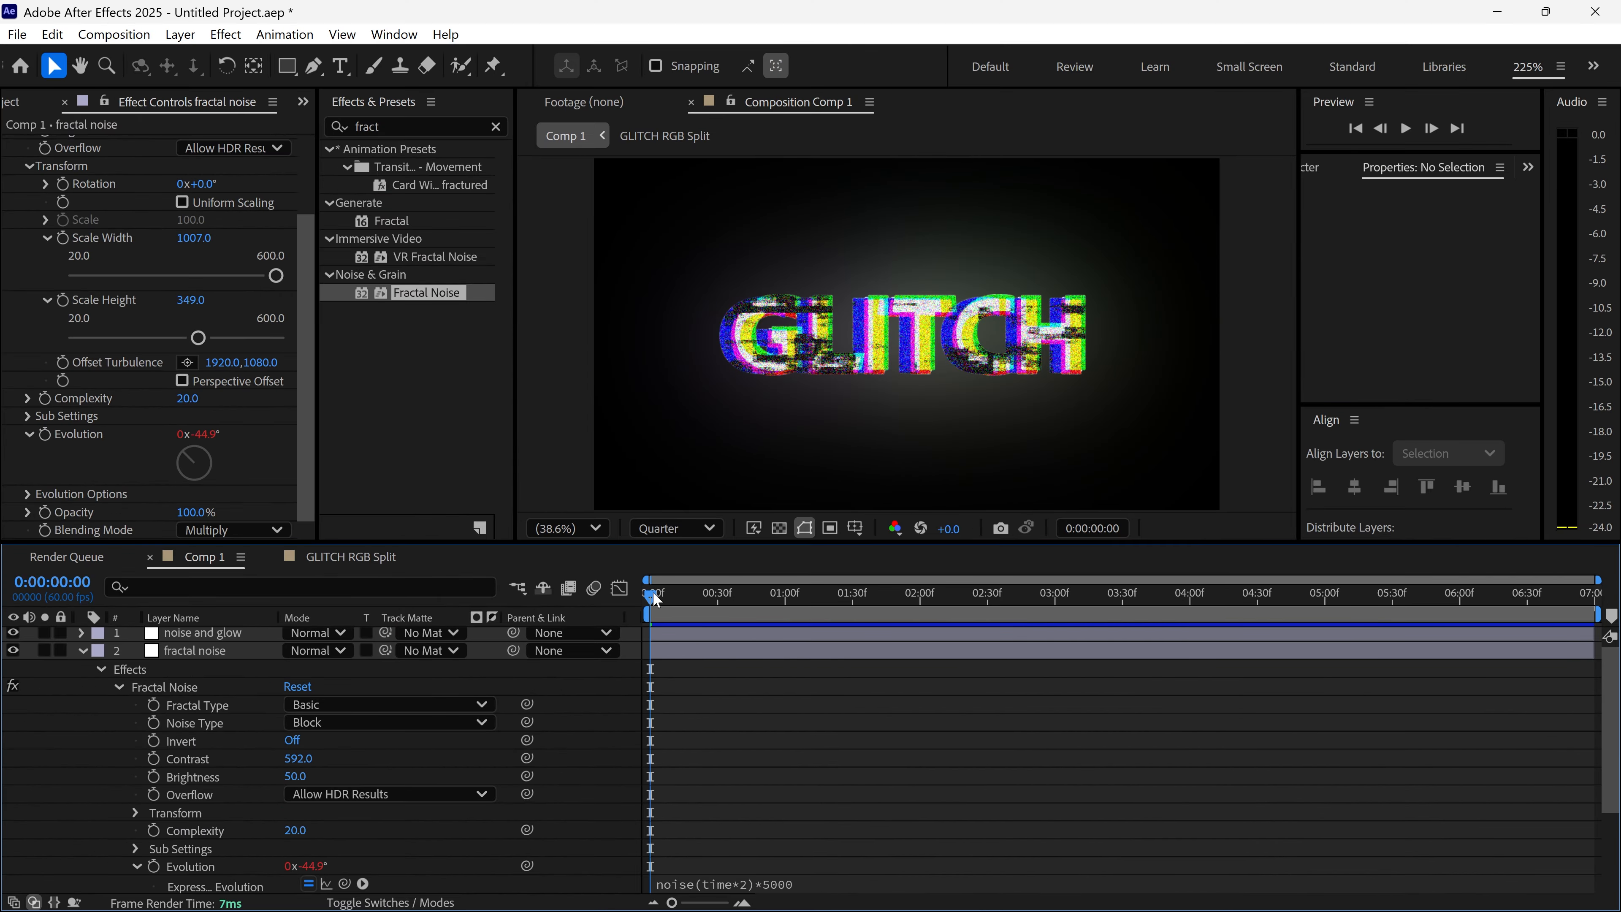
mouse_move(651, 597)
mouse_down()
mouse_move(922, 623)
mouse_move(650, 627)
mouse_up()
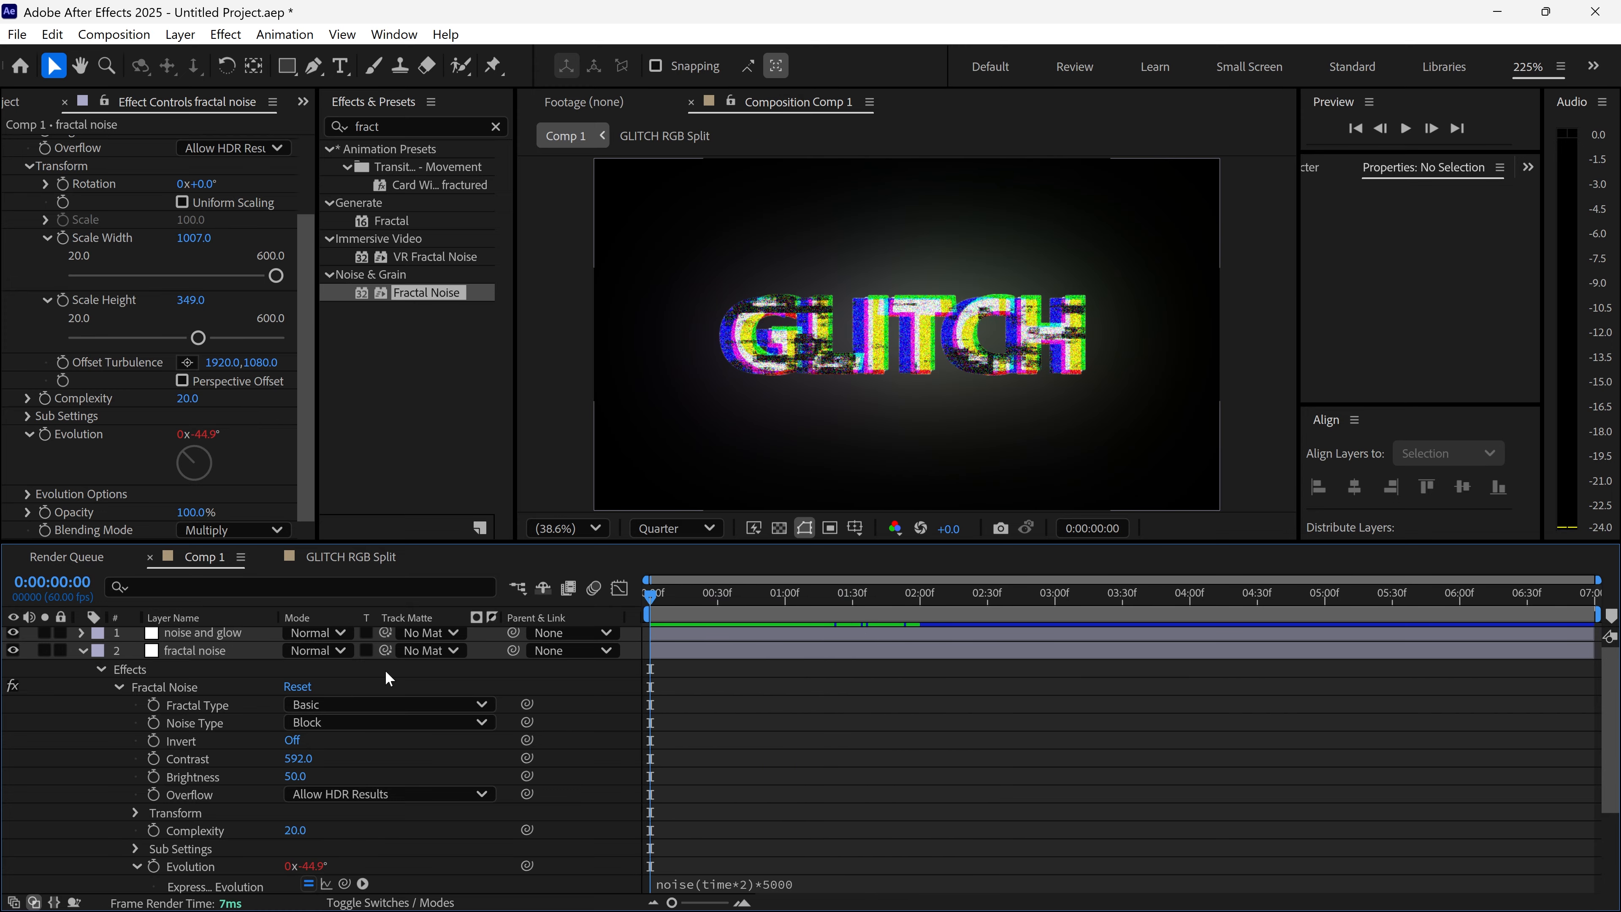
click(82, 651)
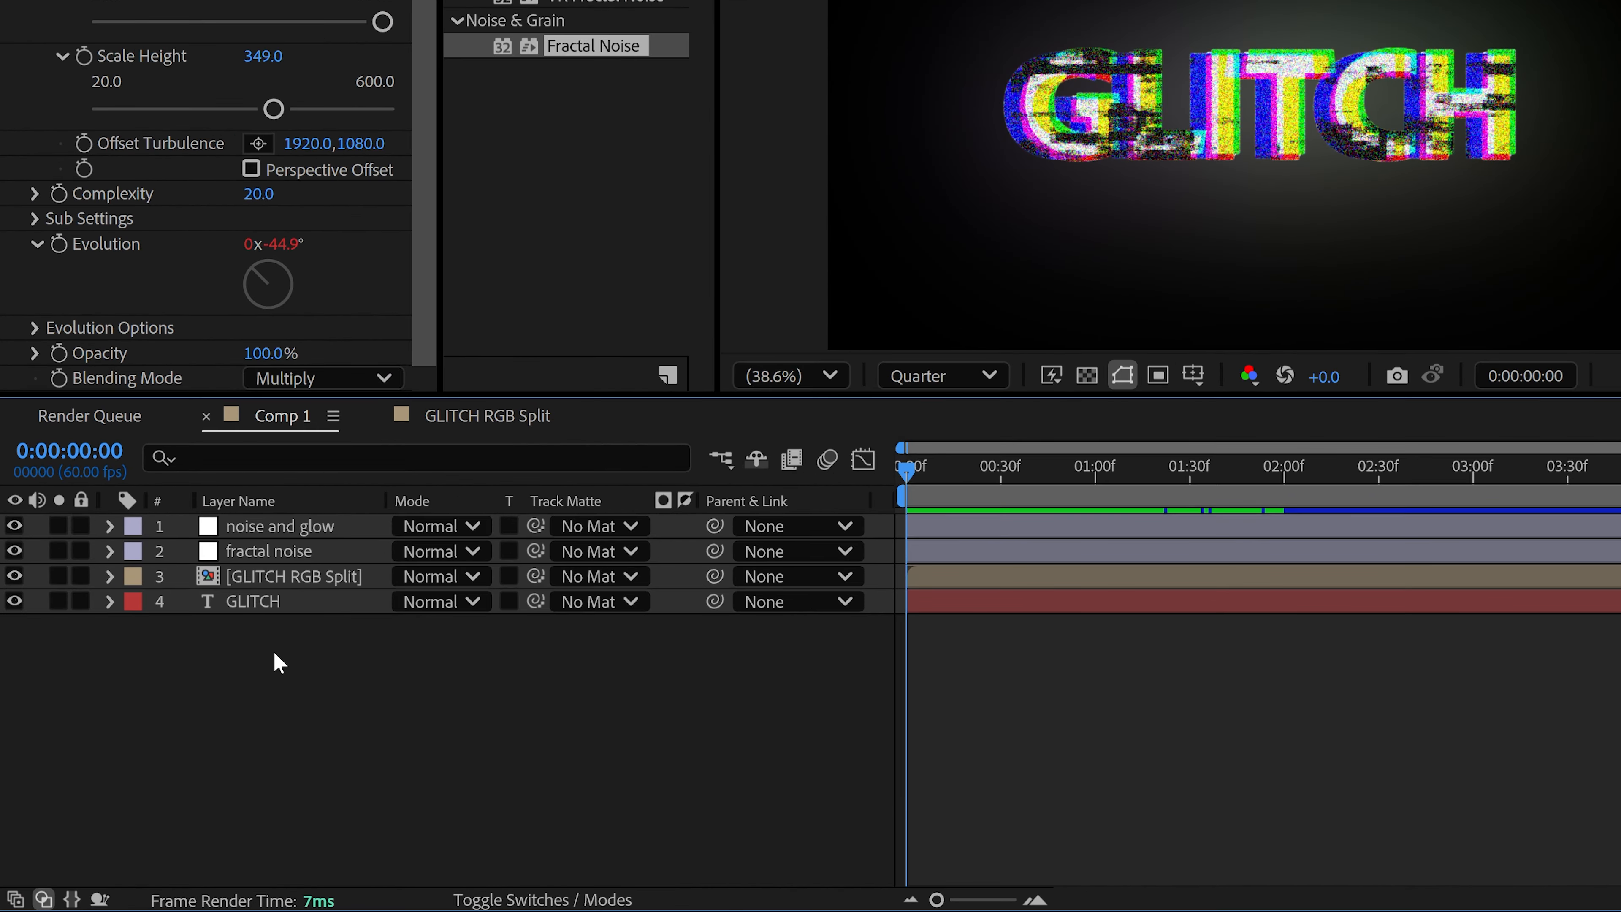
- Create a black solid layer named "main glitch" in Comp 1
right_click(279, 663)
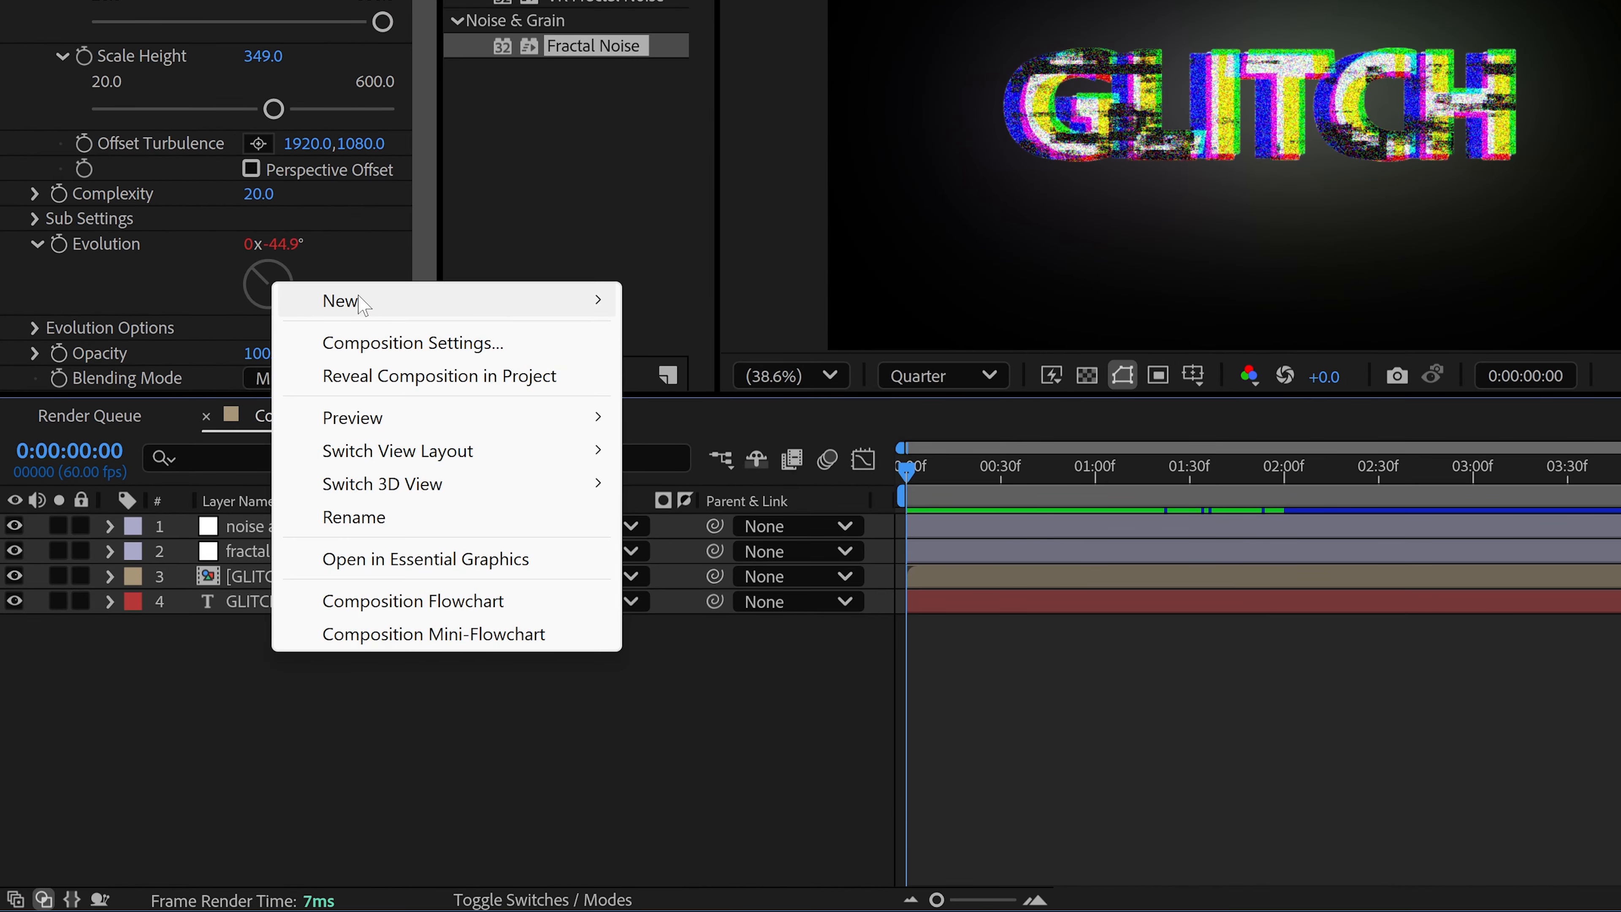
mouse_move(357, 300)
click(702, 378)
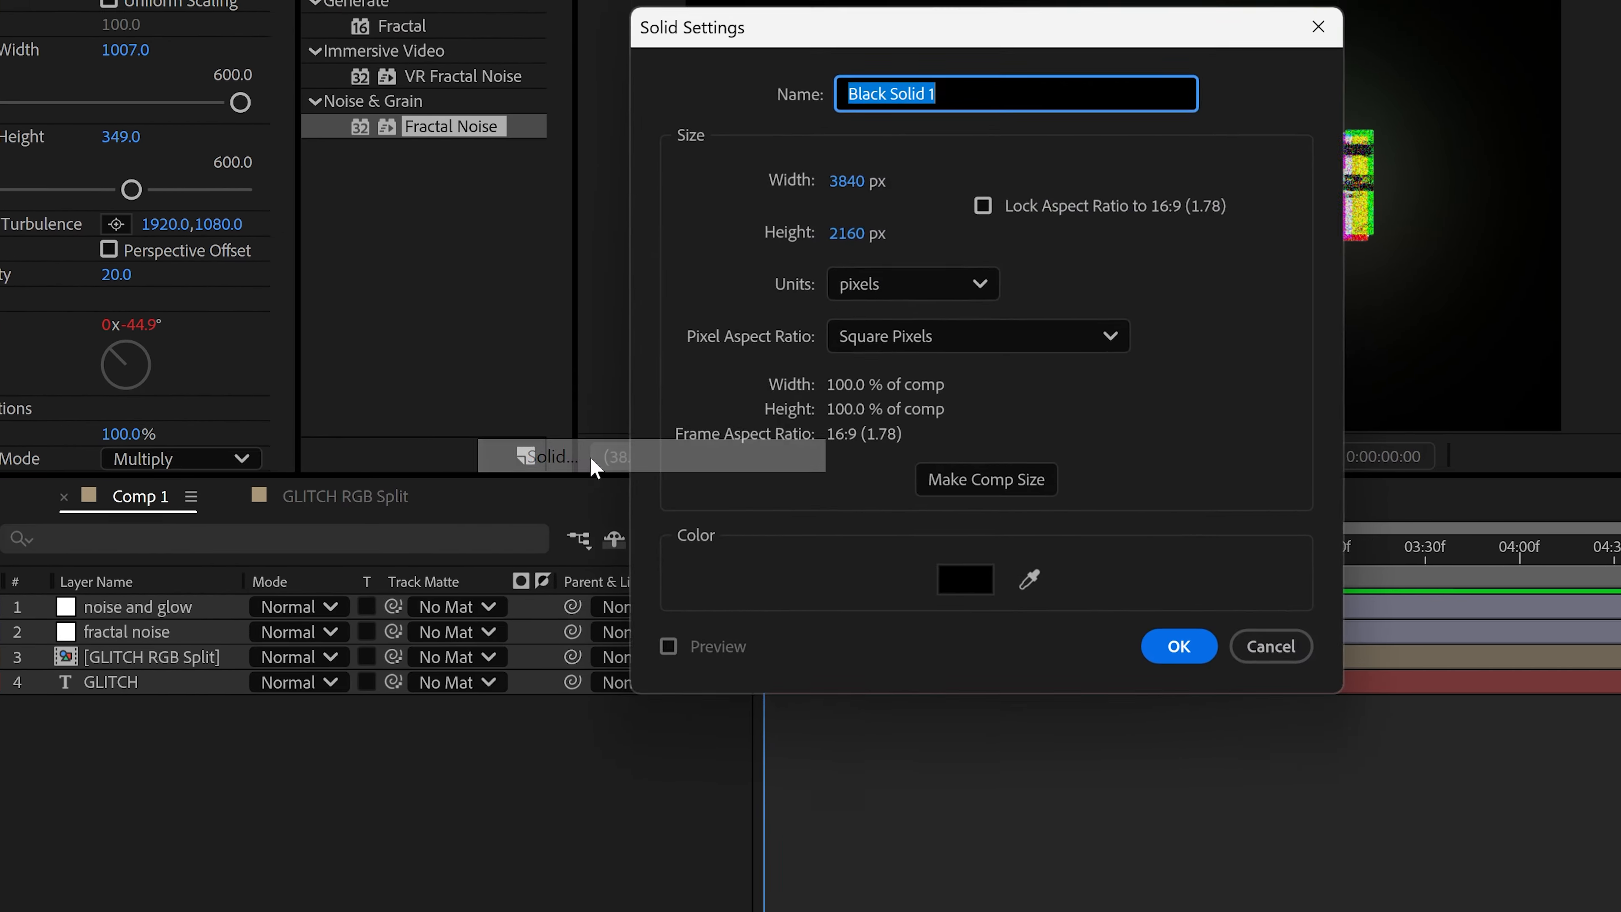
text(main glitch)
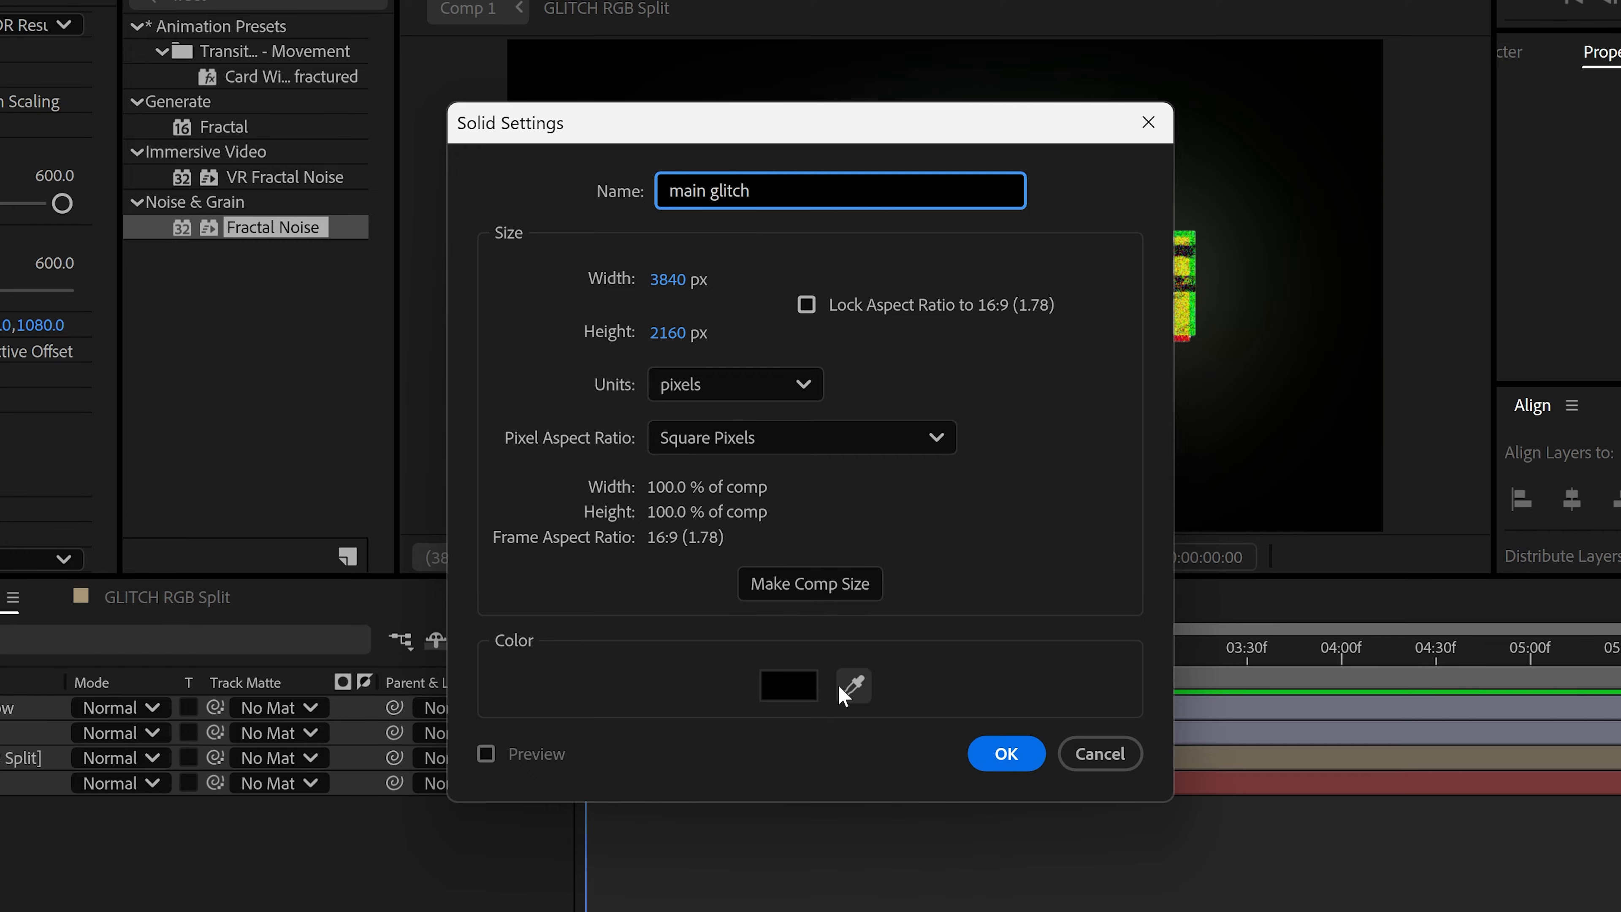
click(1007, 753)
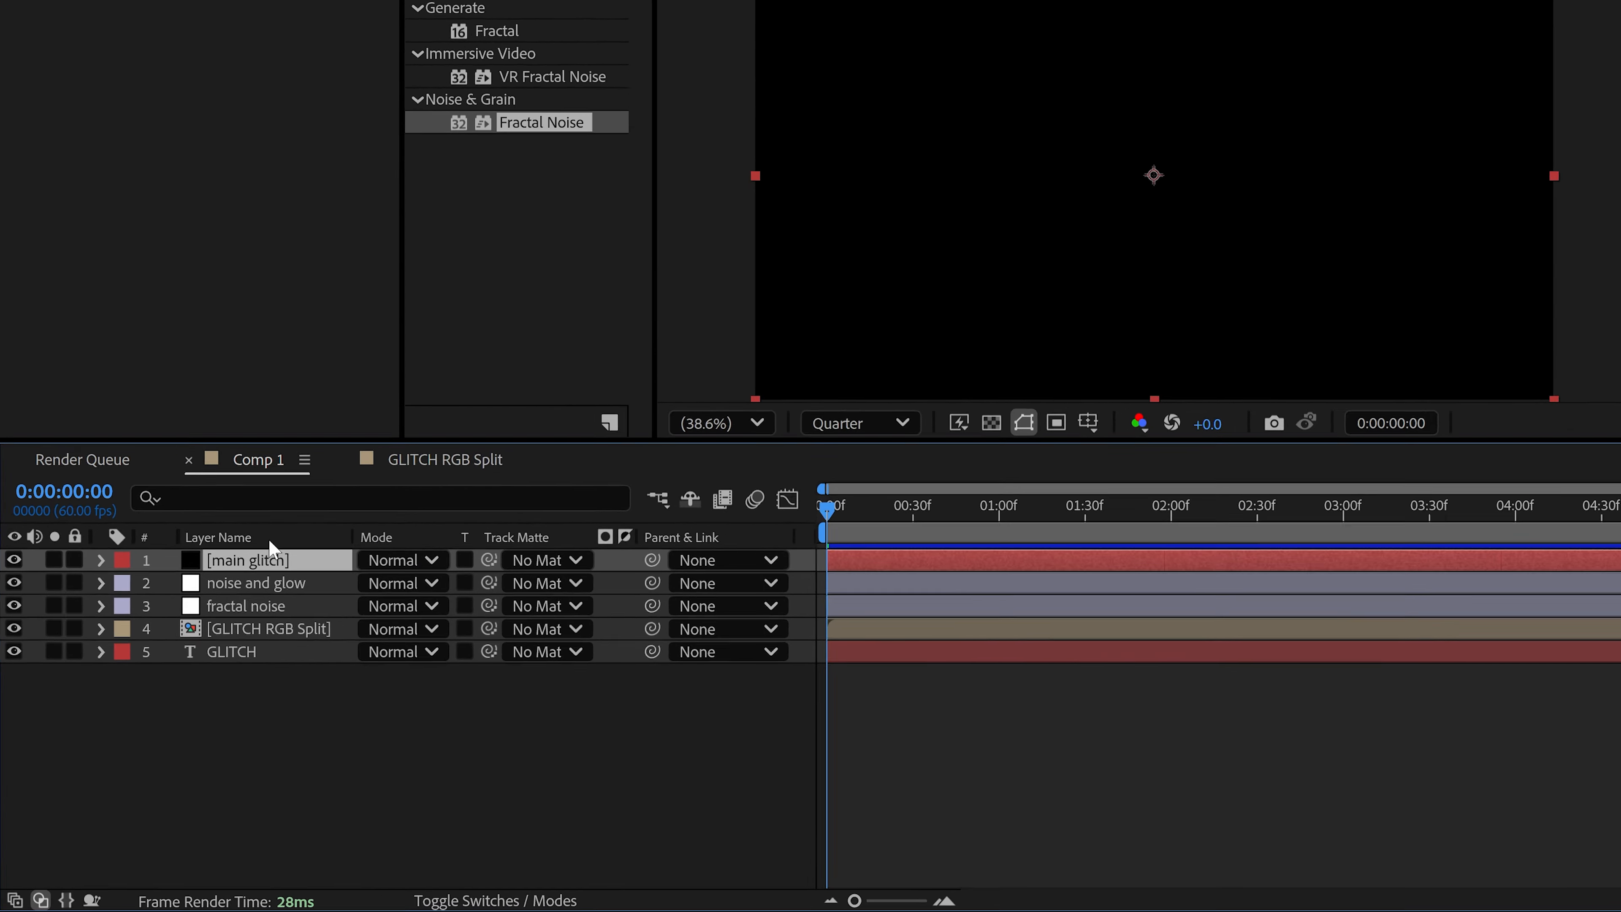
- Pre-compose the main glitch solid as "main glitch", moving all attributes into the new composition
right_click(196, 636)
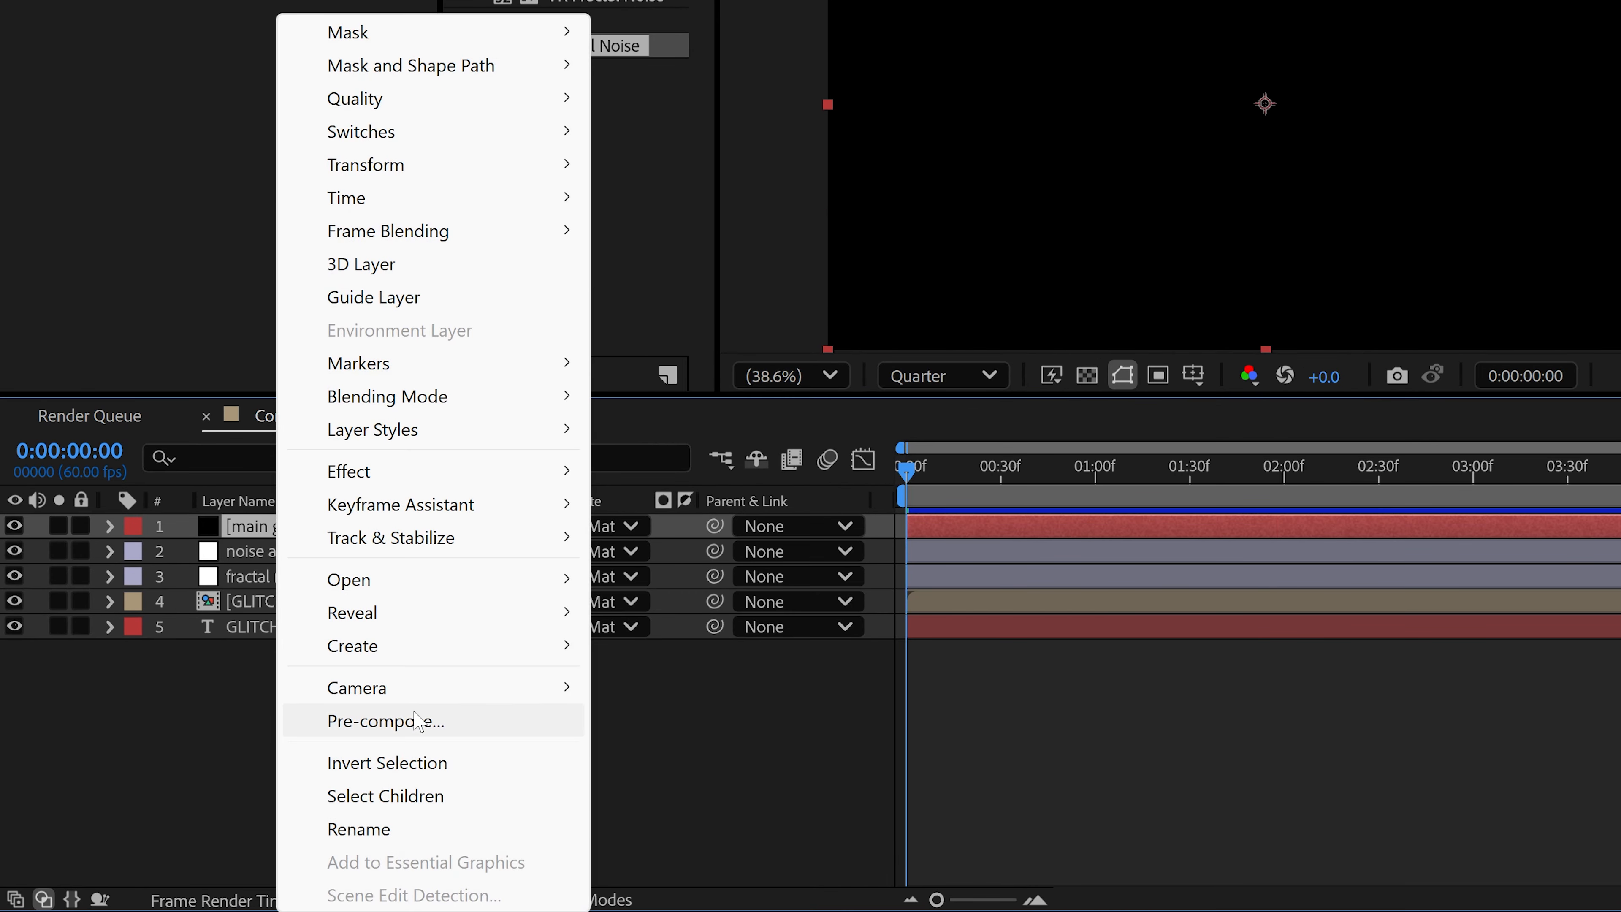
click(390, 720)
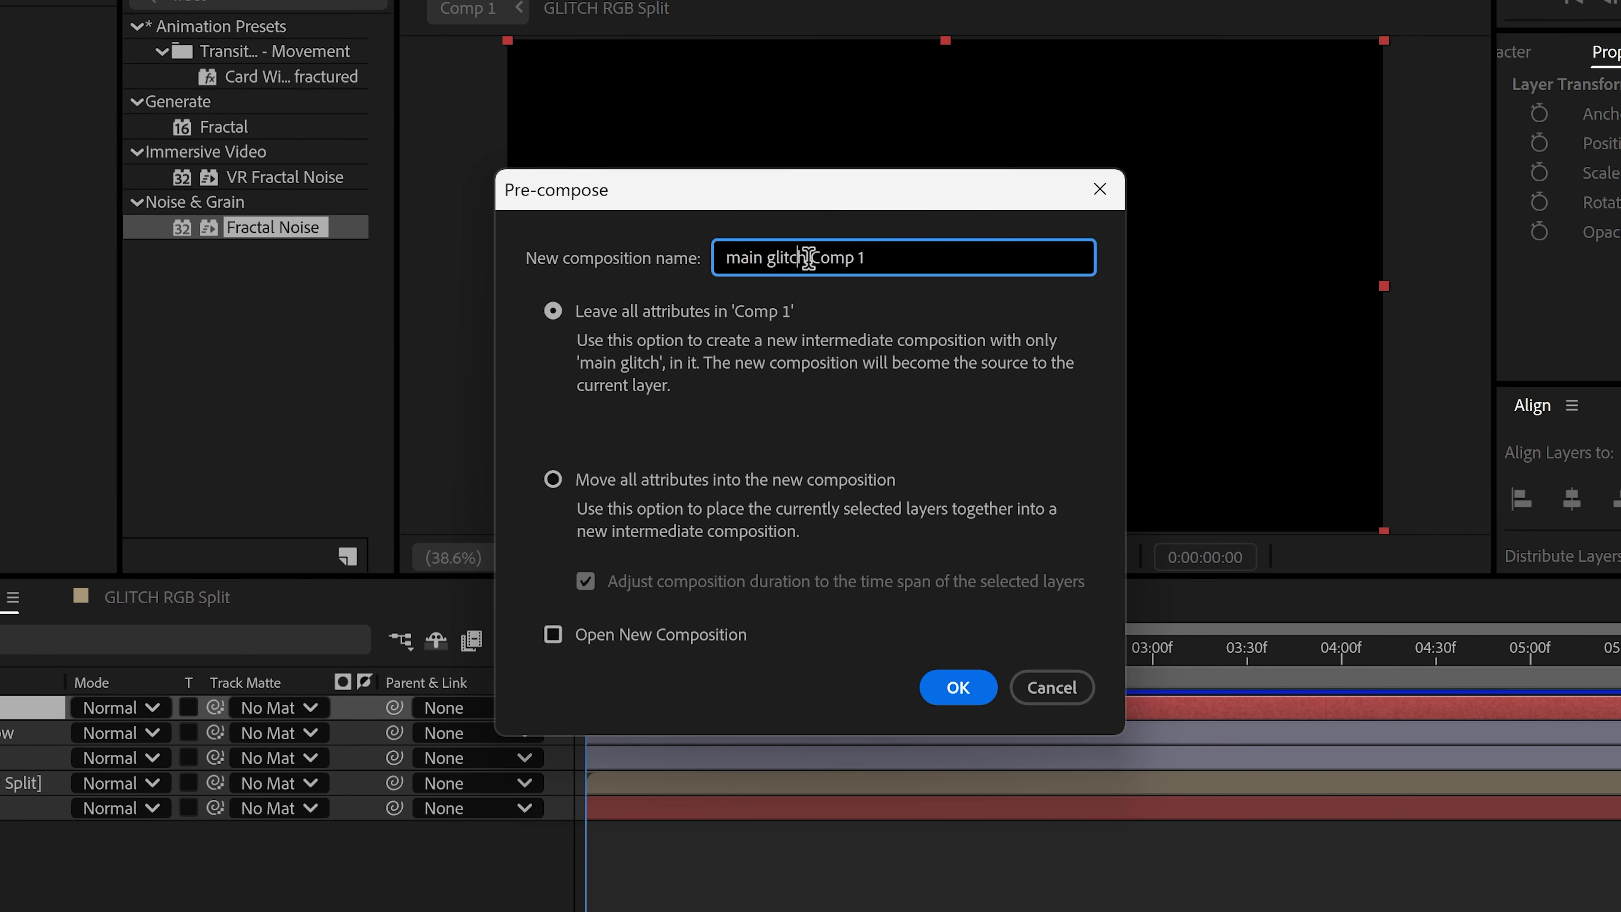
drag(808, 258, 983, 280)
key(BackSpace)
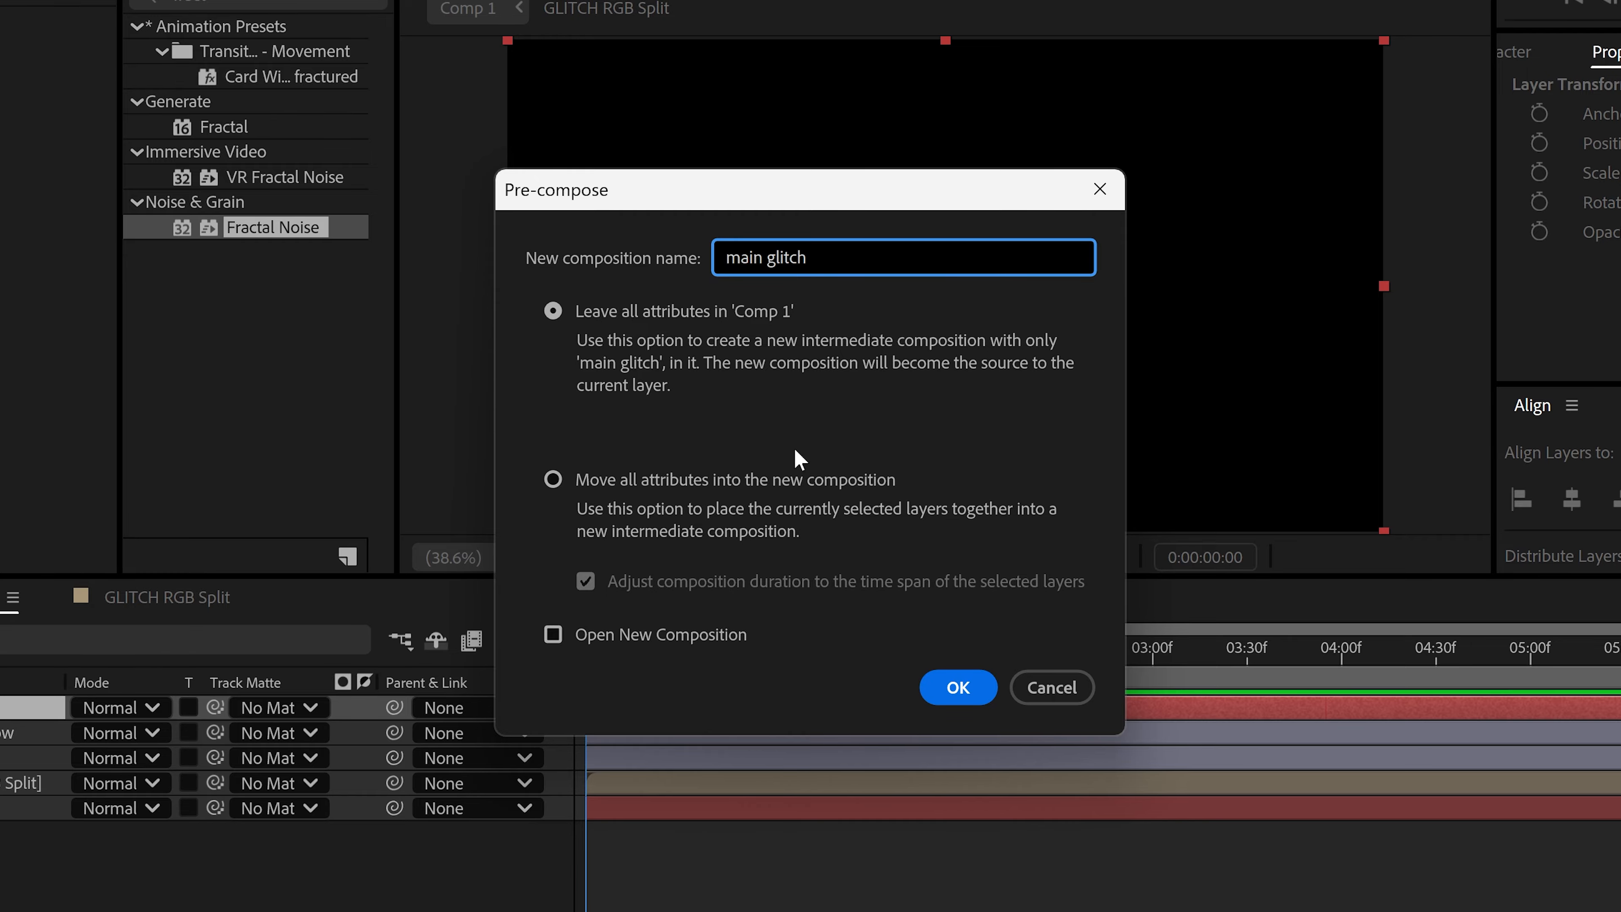
click(554, 480)
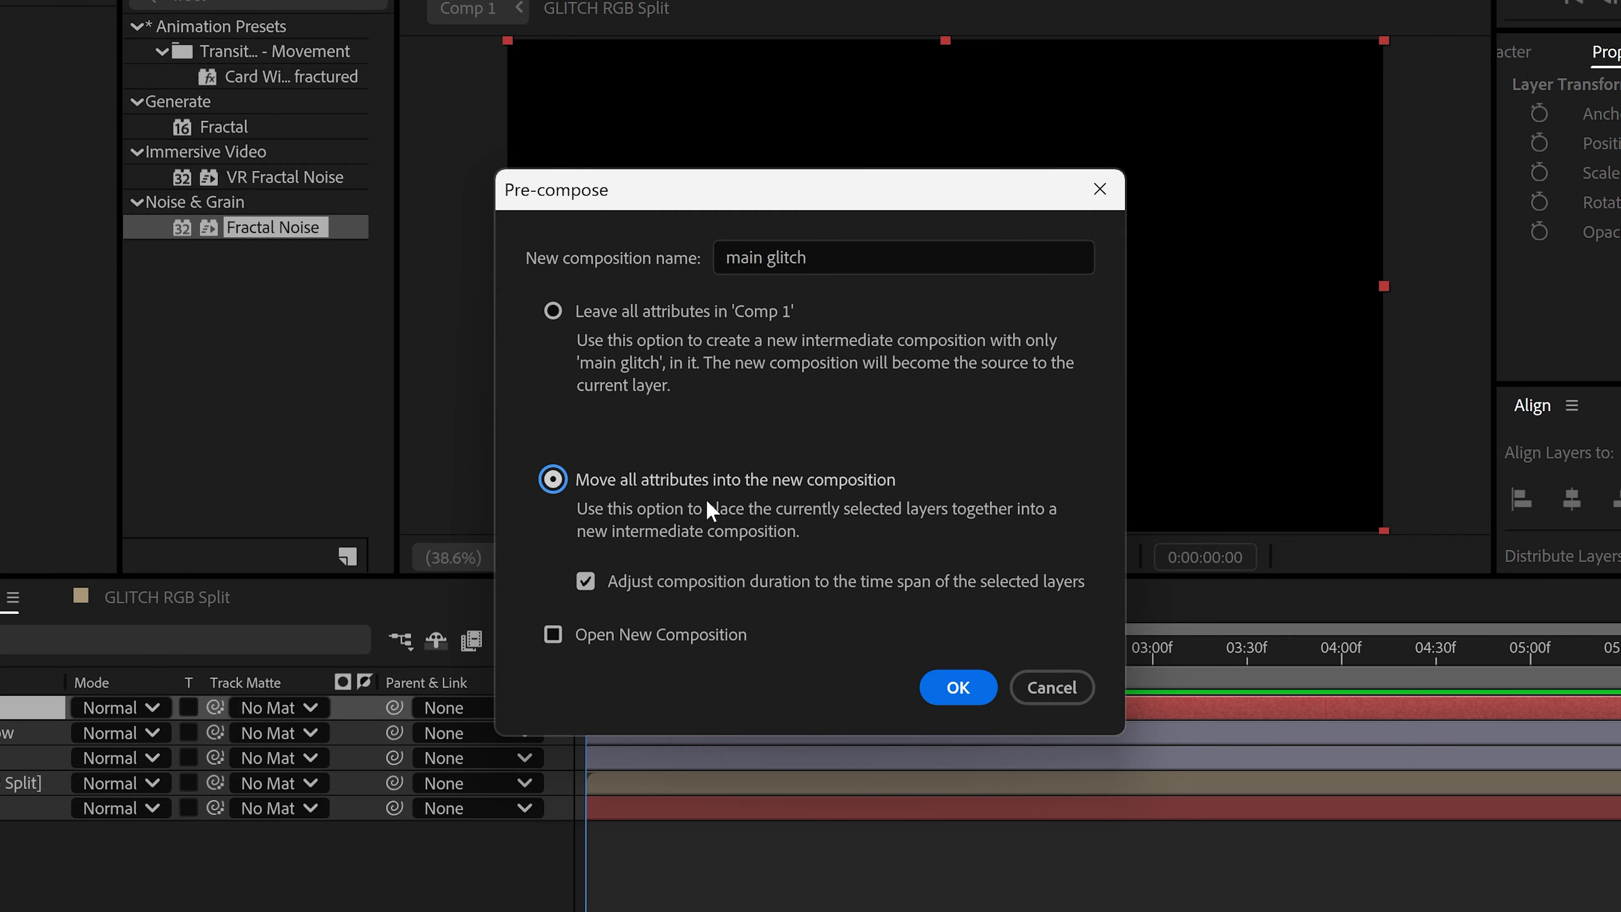
click(964, 686)
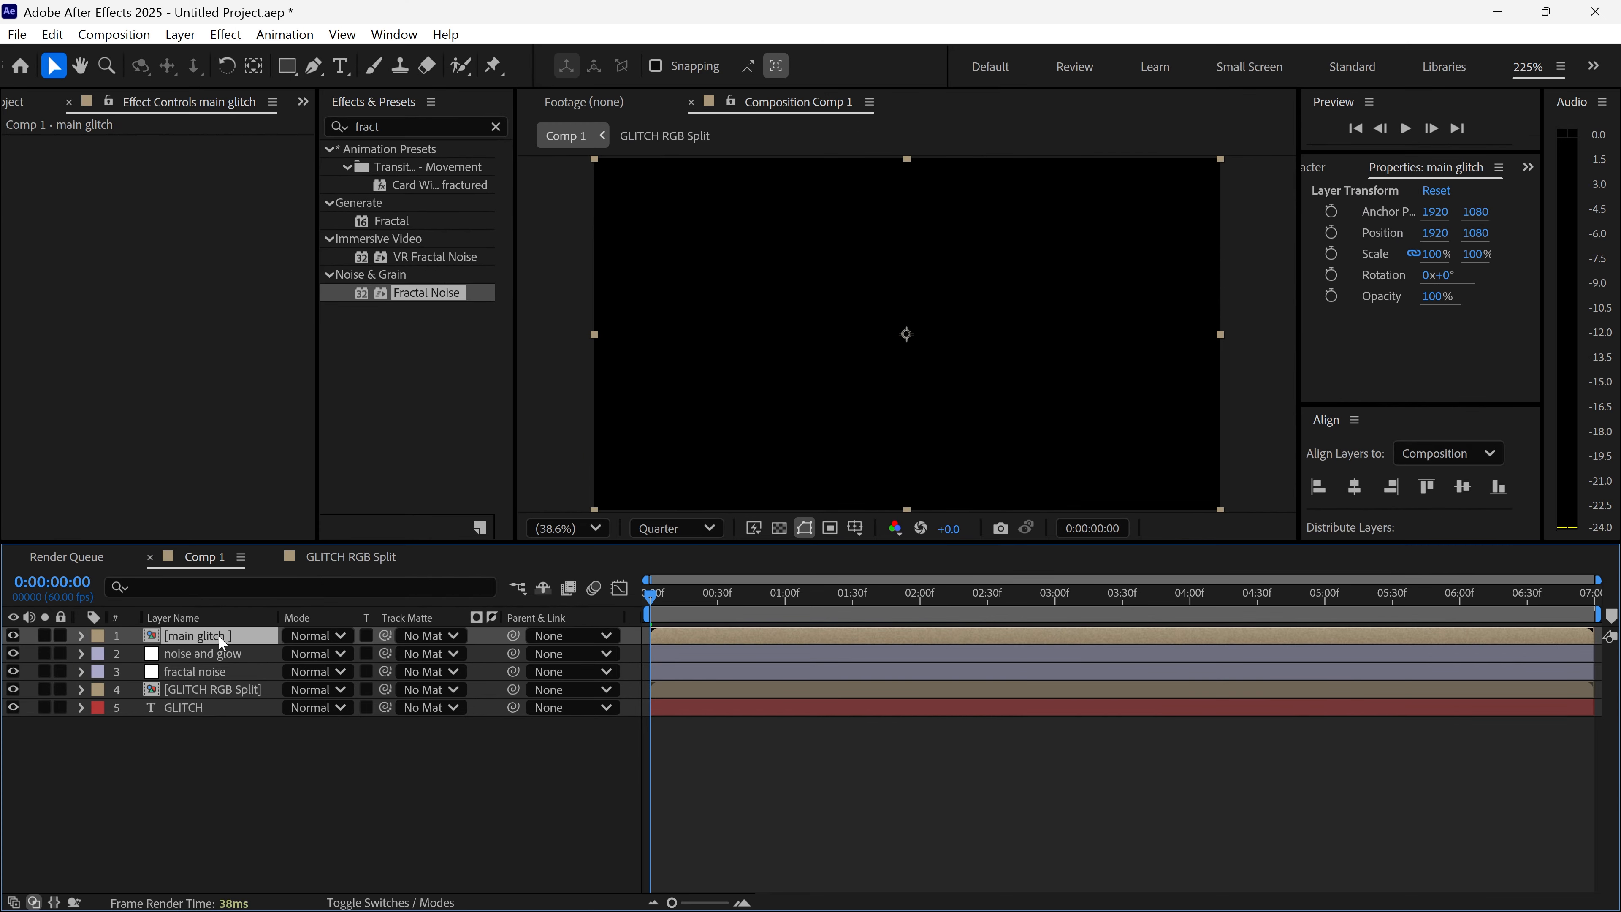
- Open the main glitch composition and apply the Fractal Noise effect to its solid
double_click(218, 635)
click(204, 638)
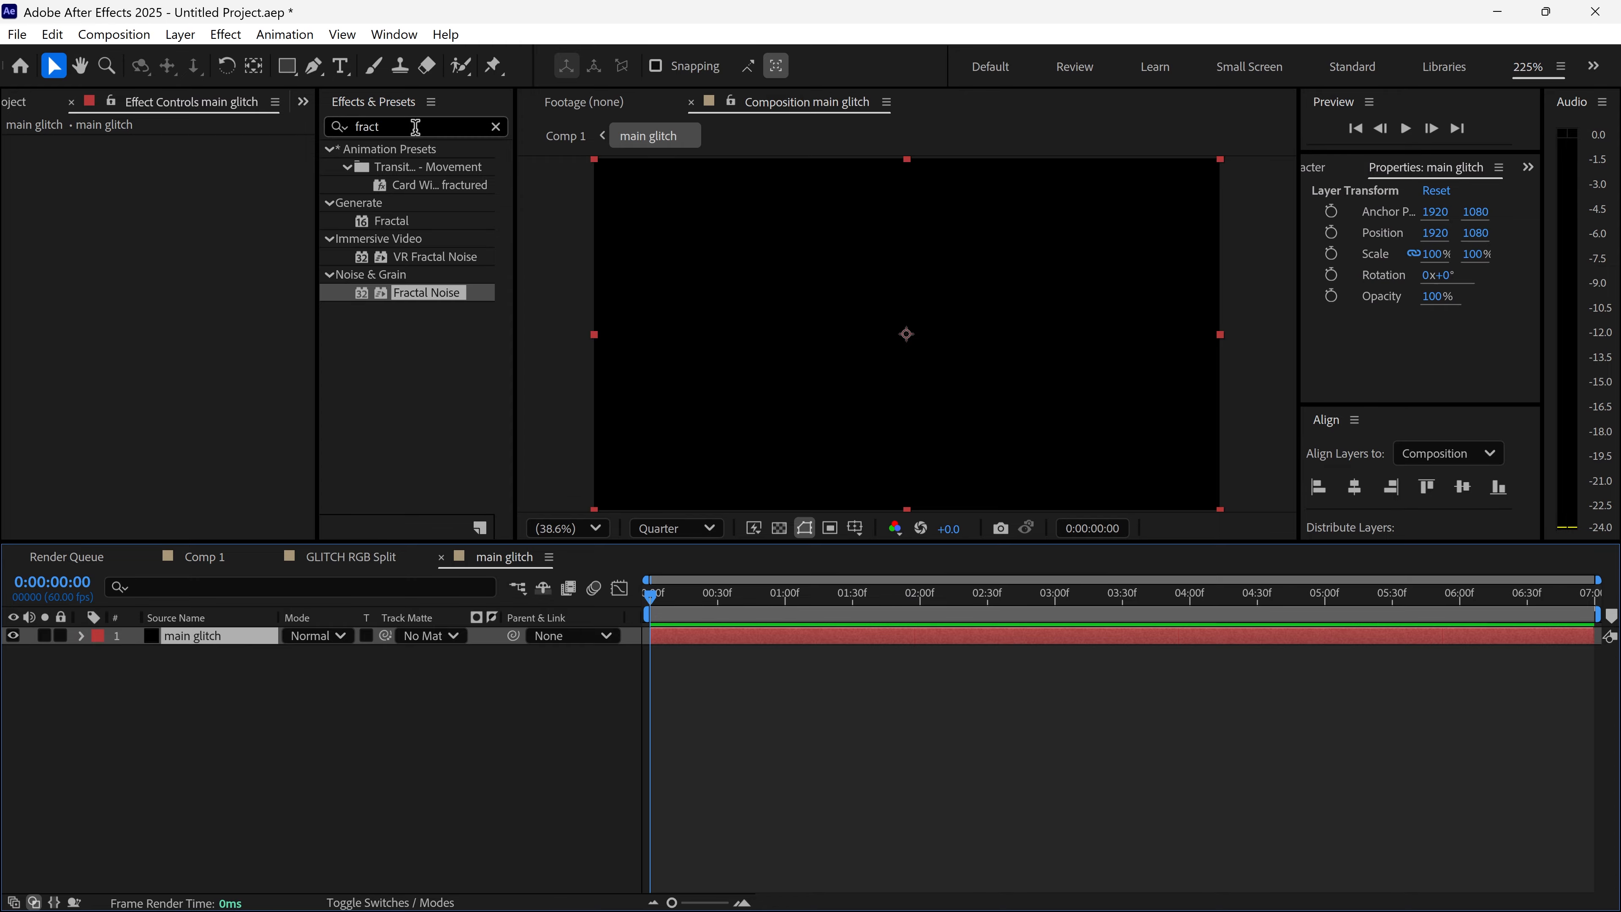
drag(426, 292, 227, 288)
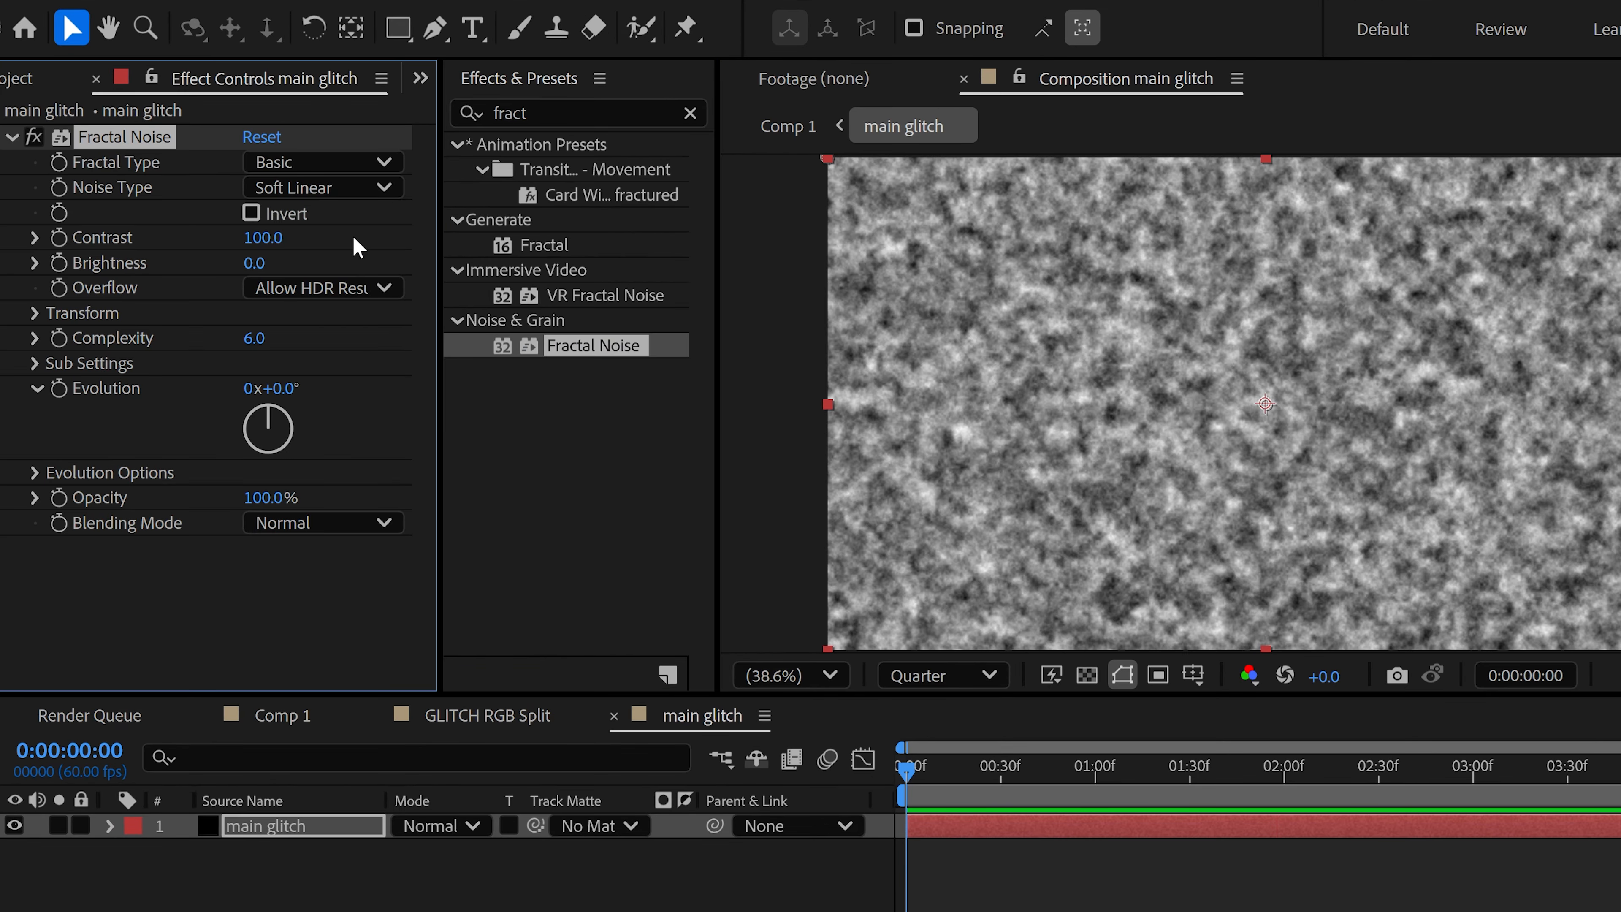
- Set the Fractal Noise type to Block, with Contrast 200 and Brightness -20
click(329, 188)
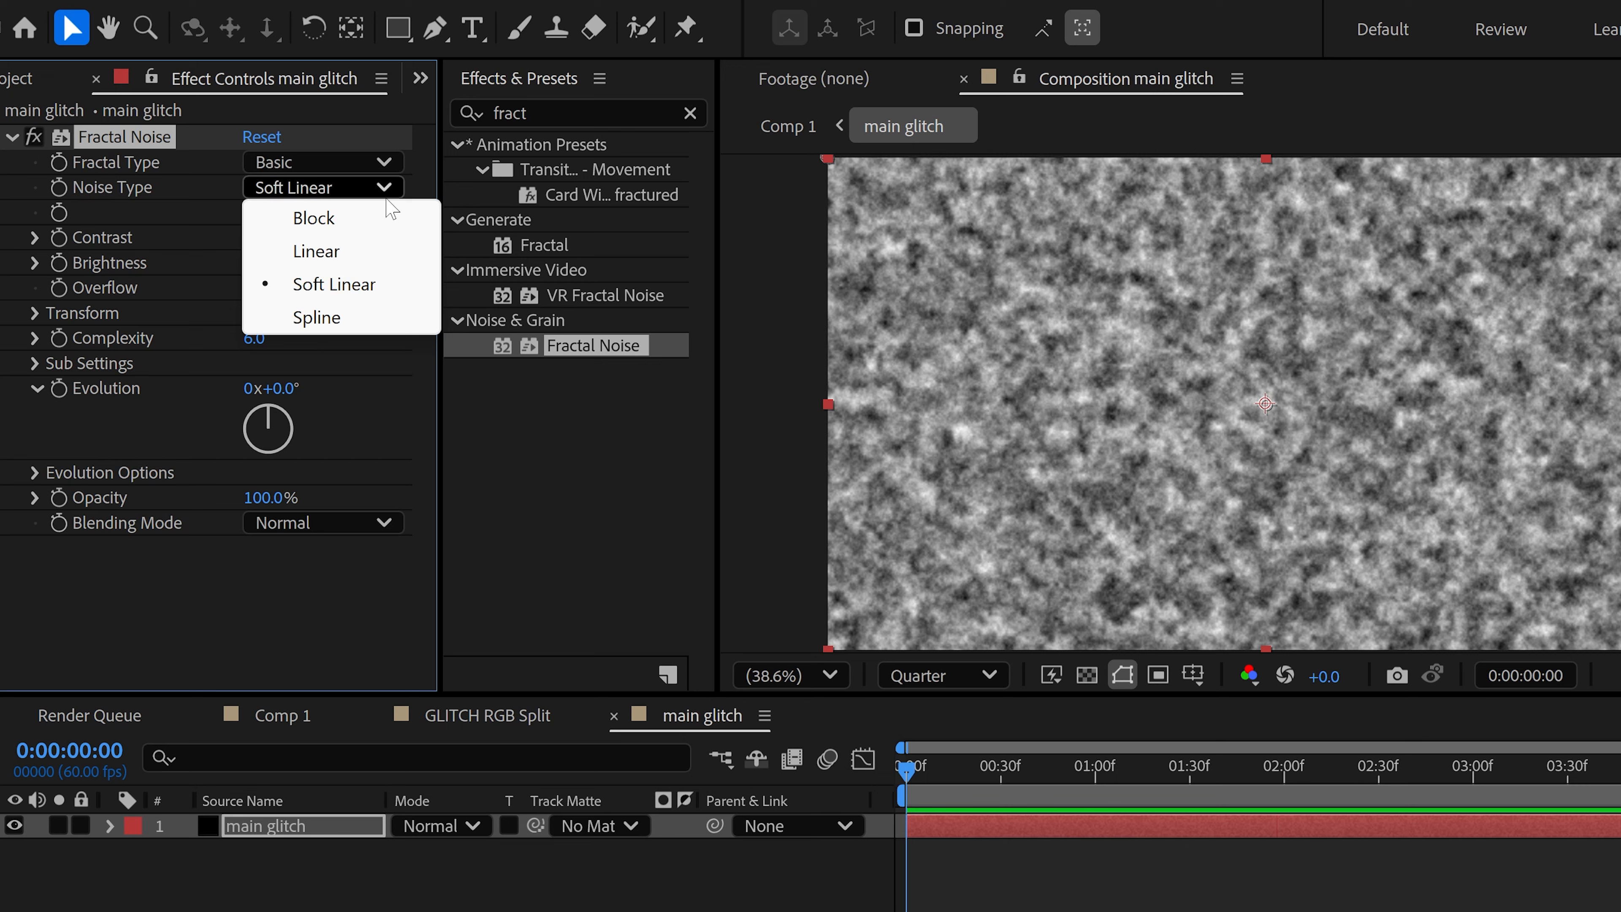
click(313, 218)
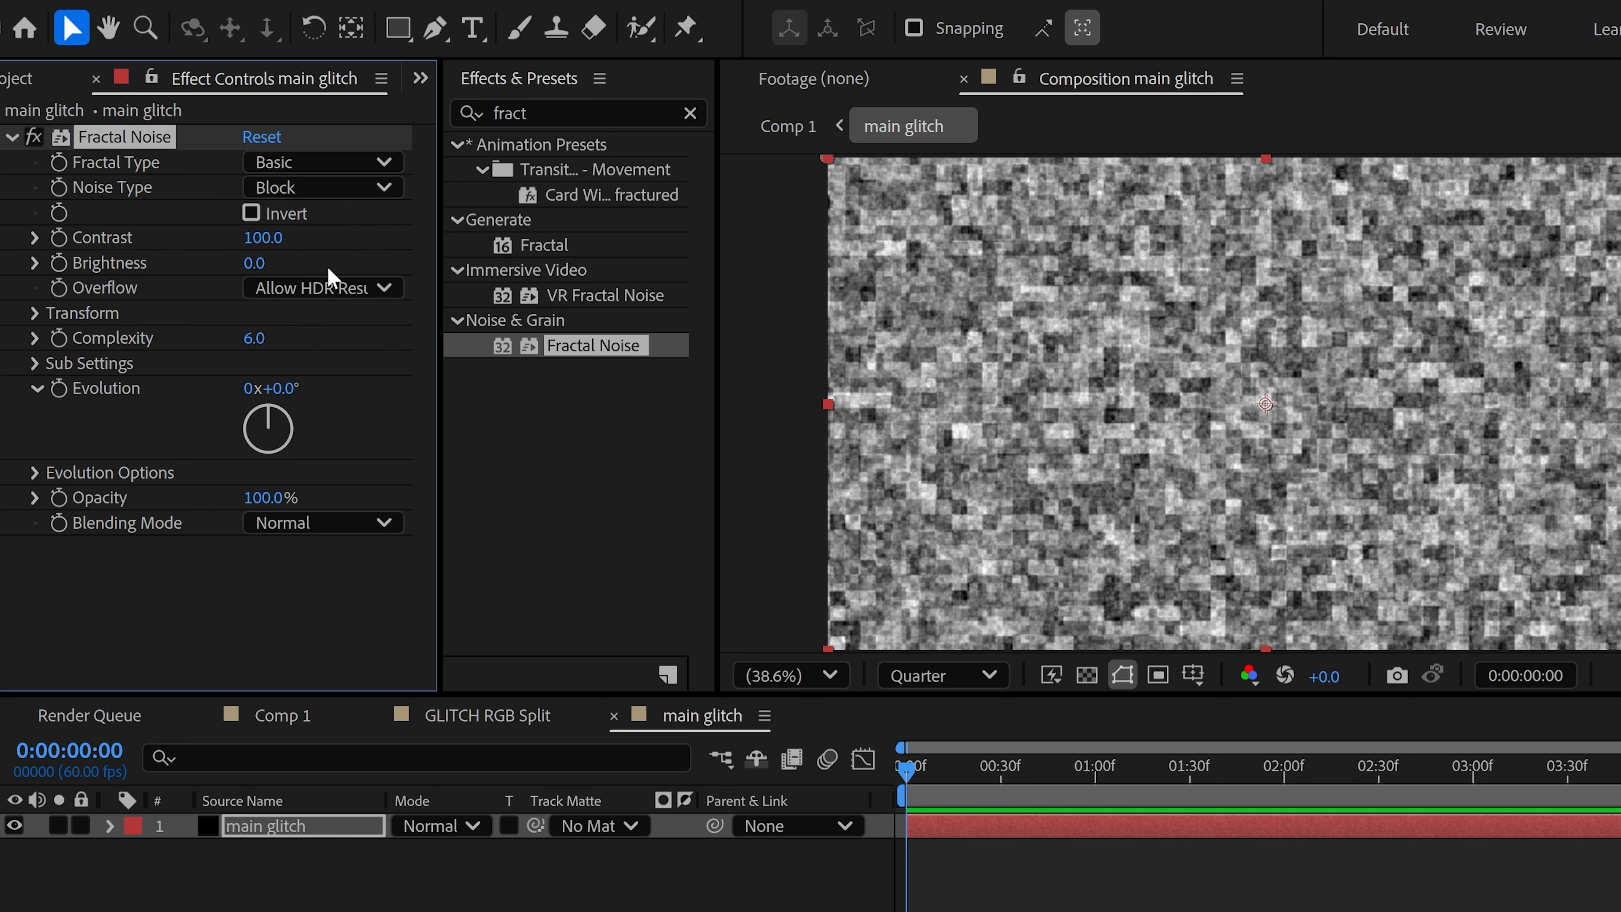
click(266, 238)
text(200)
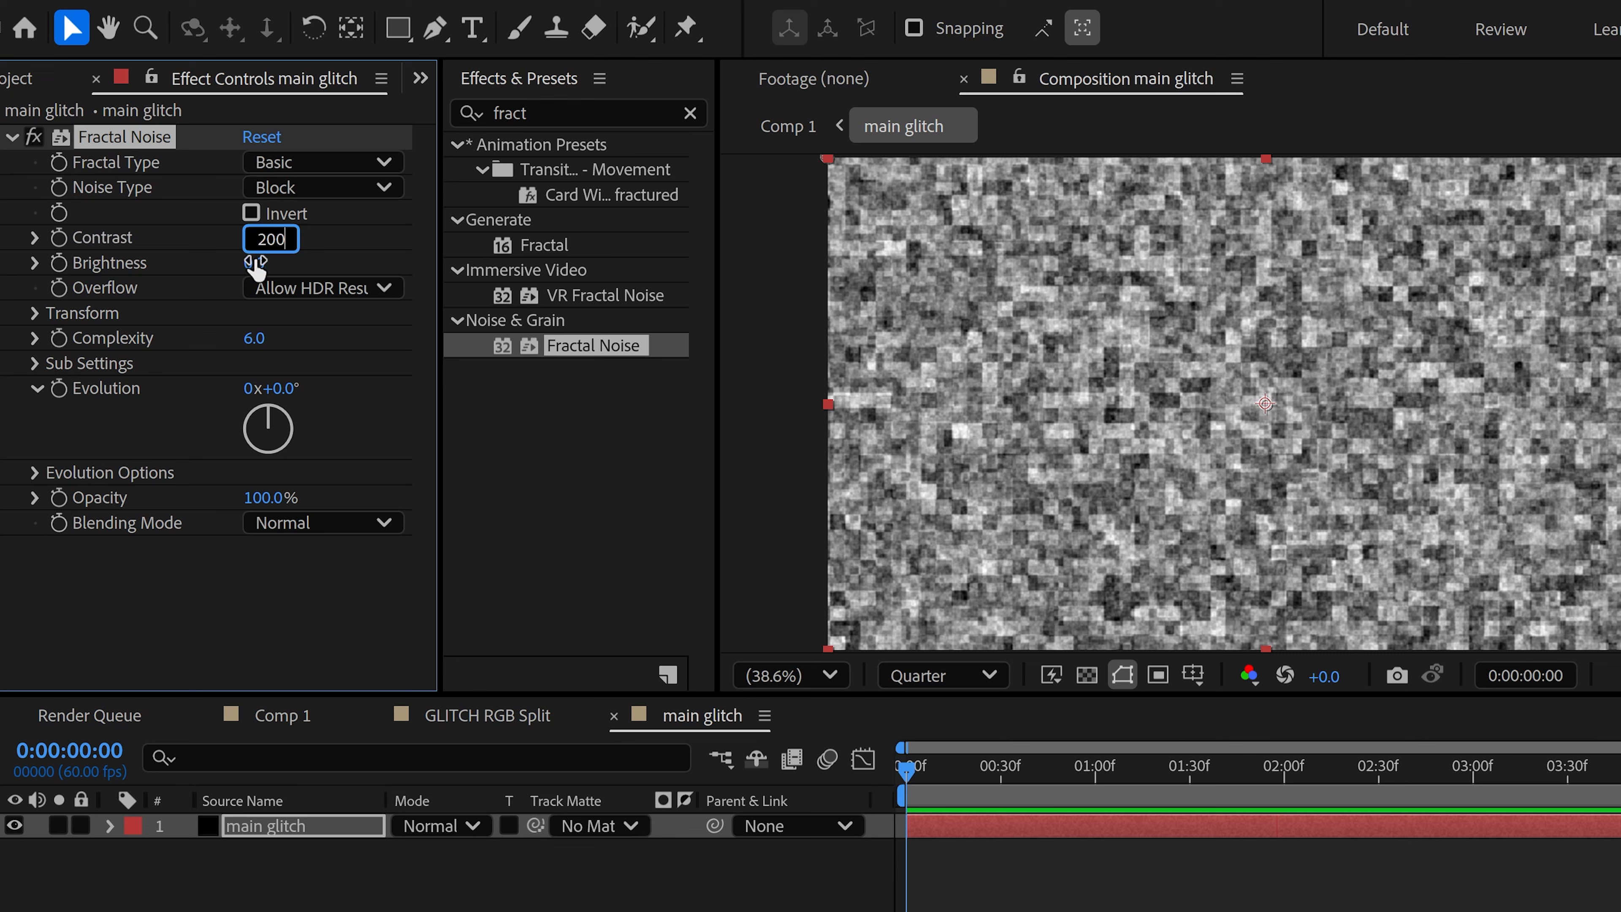
click(255, 263)
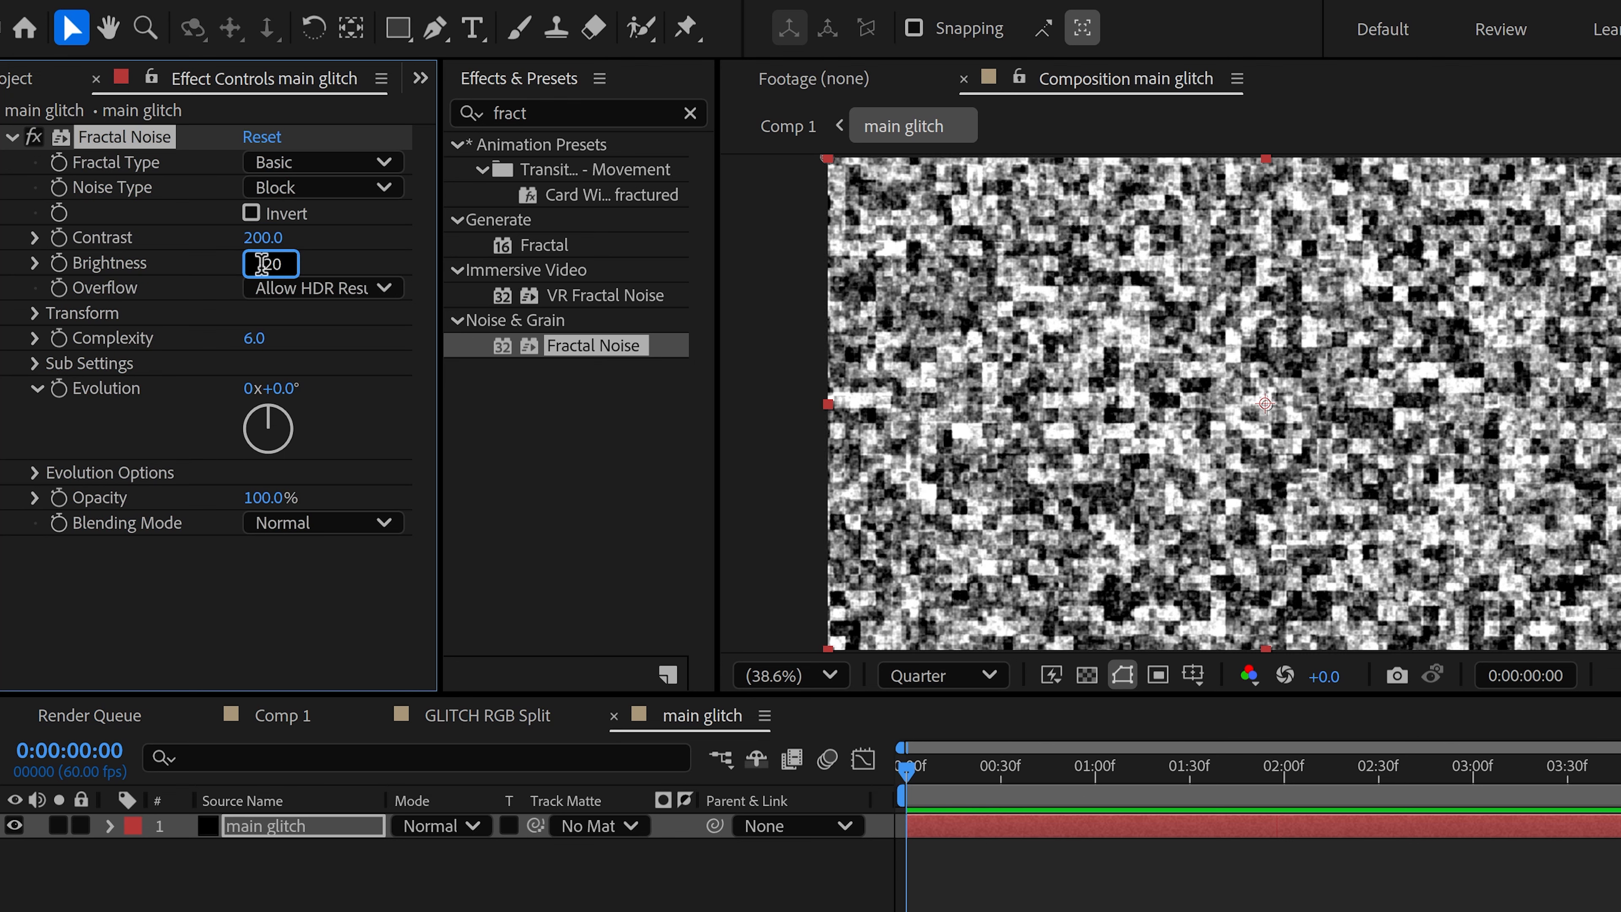
key(Return)
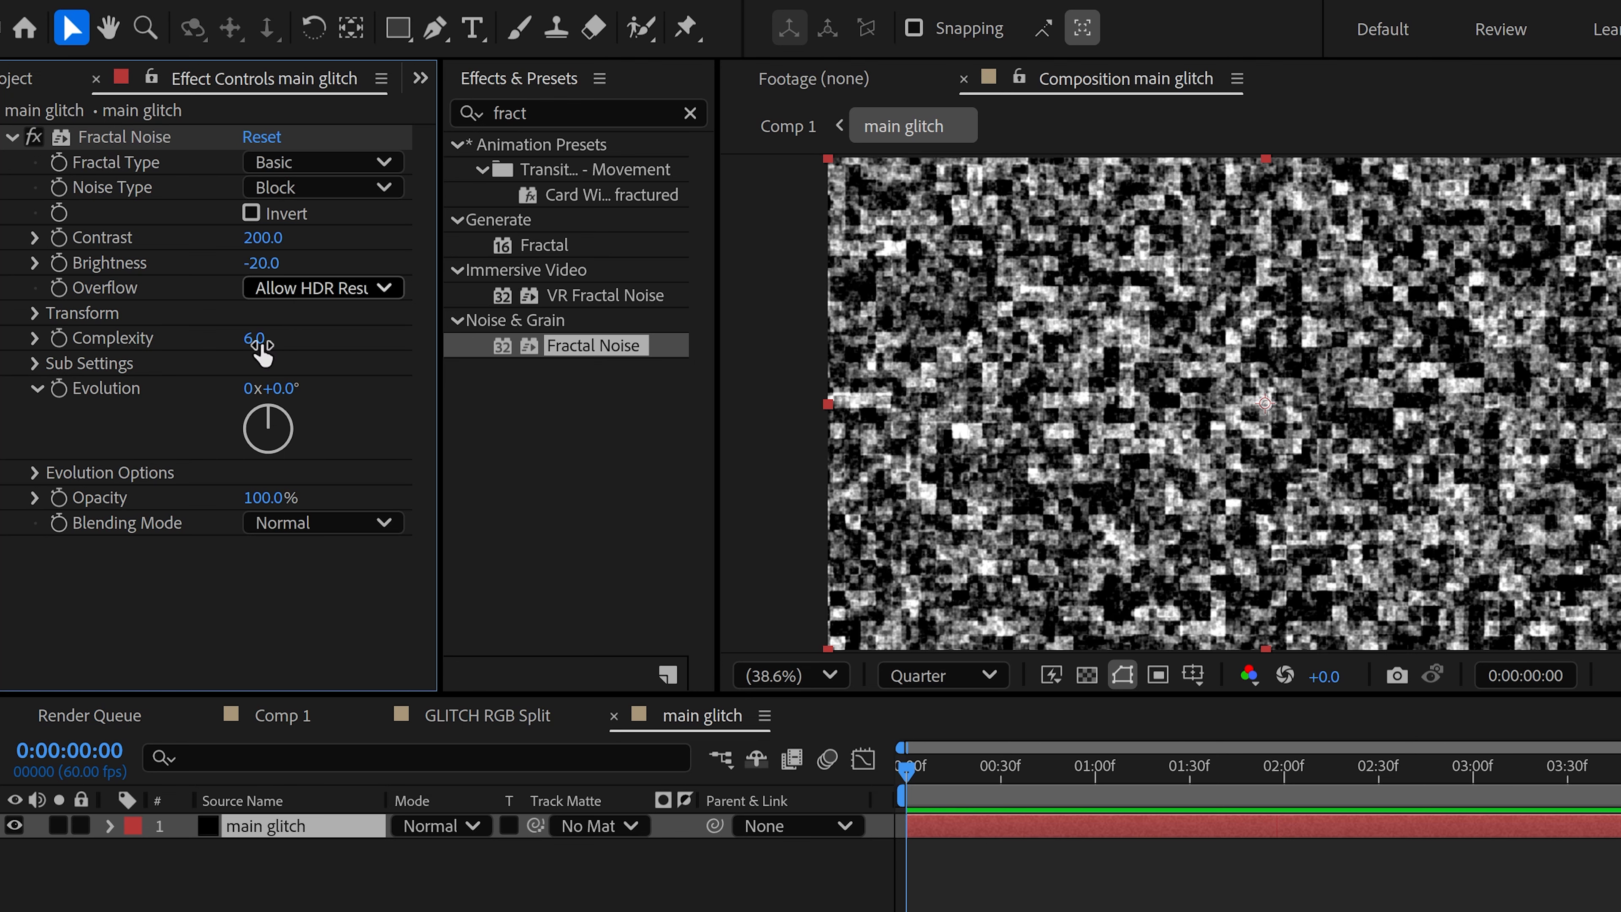
- Turn off Uniform Scaling in the Fractal Noise transform and set Scale Width to 4000
click(35, 313)
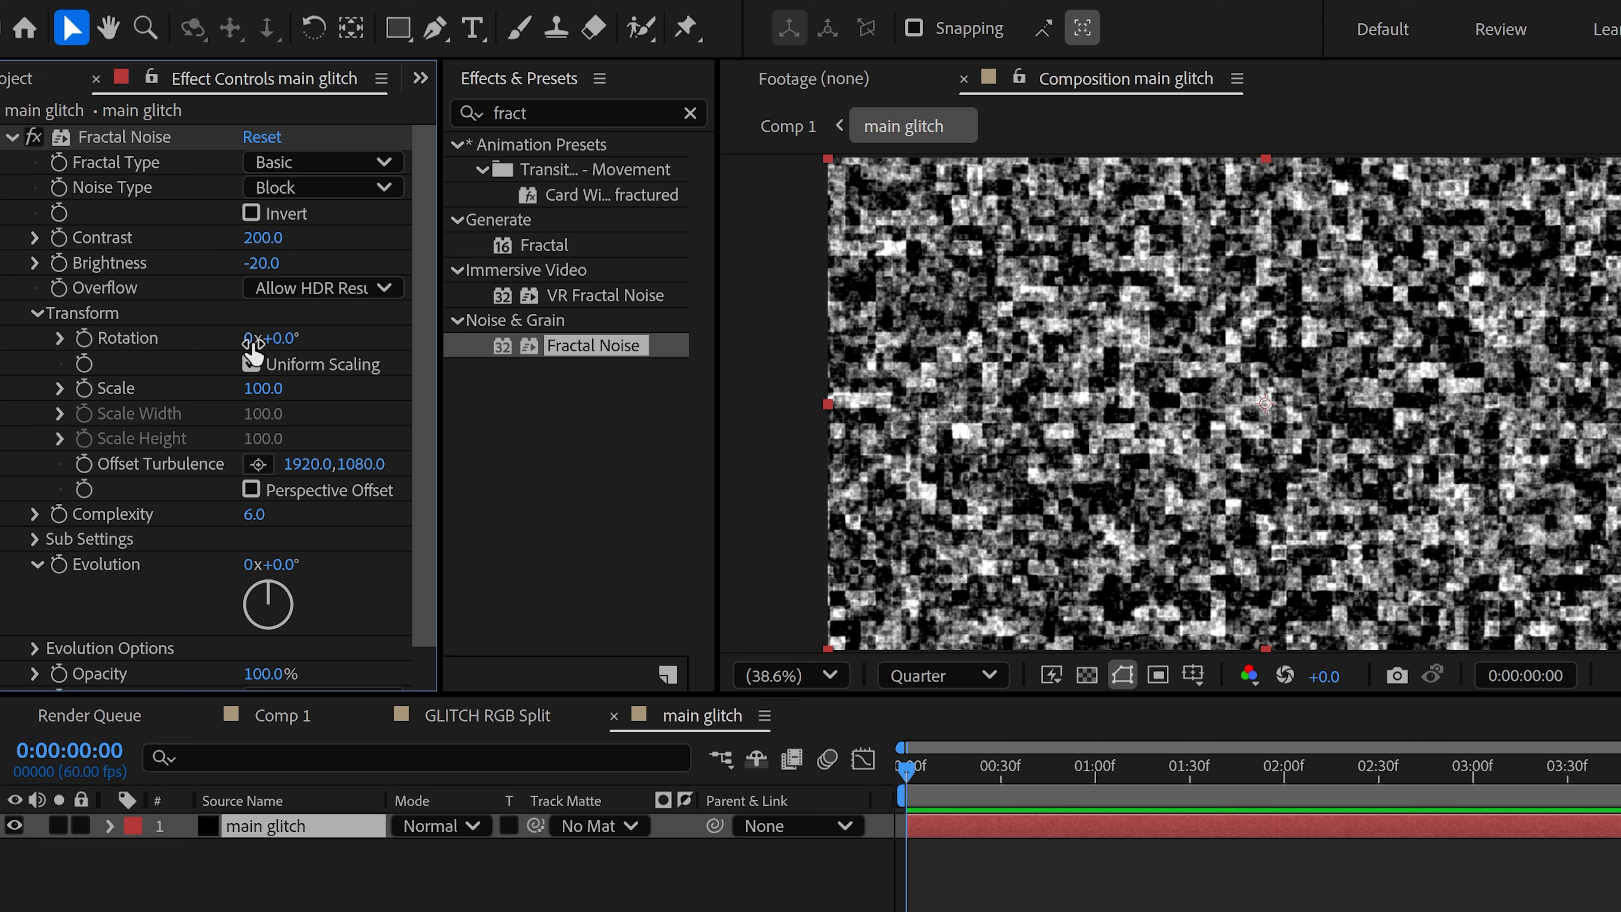
click(251, 366)
click(264, 413)
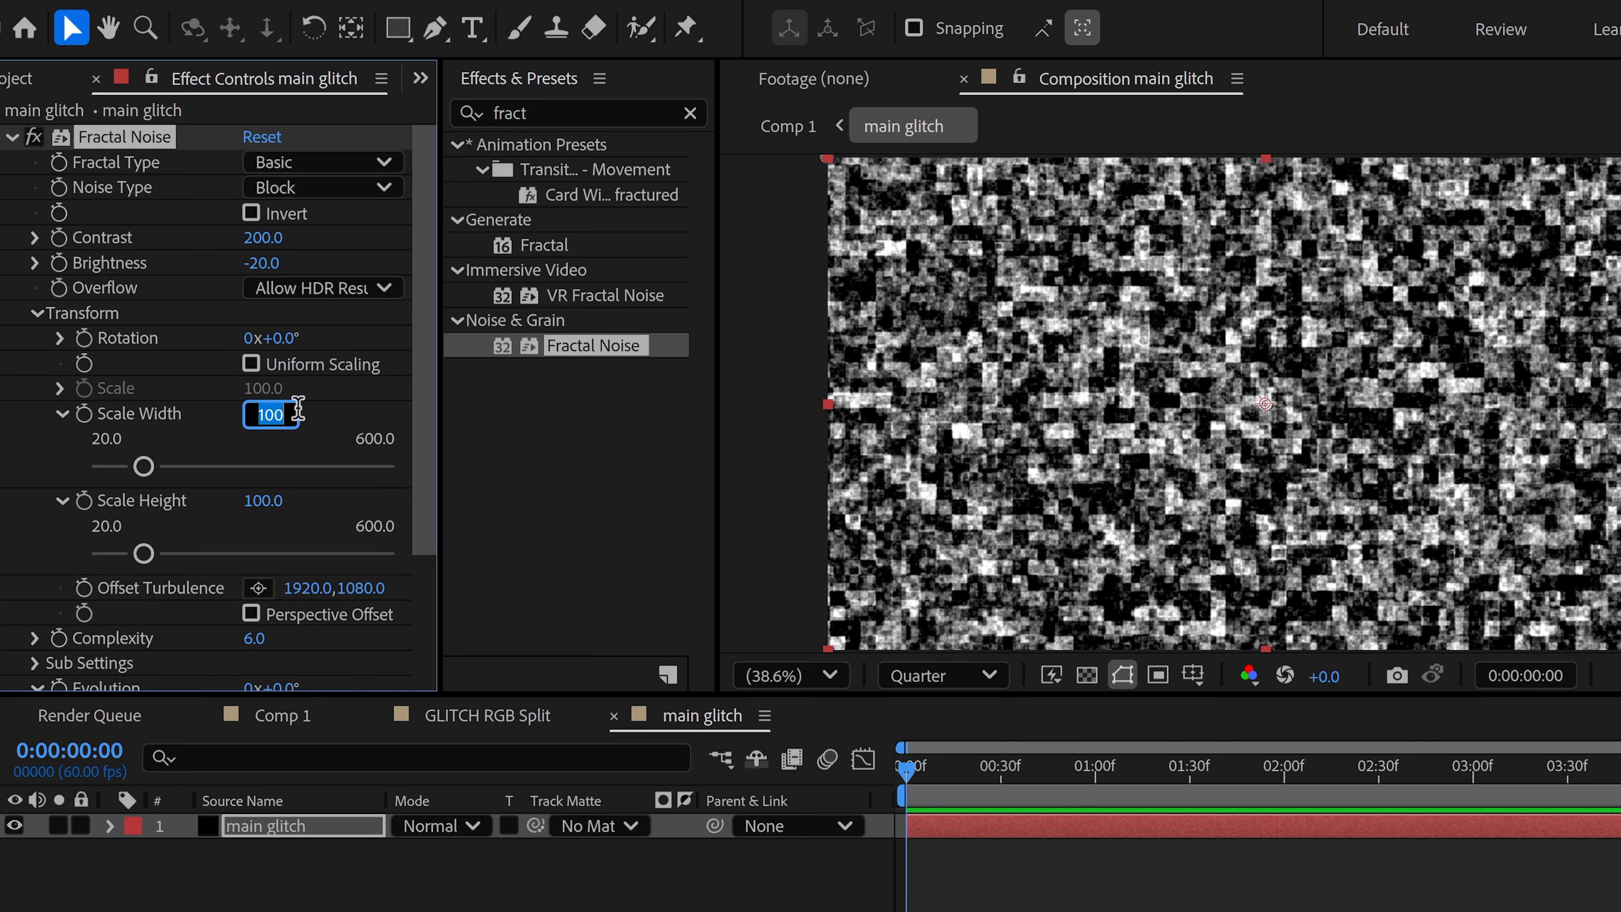
text(40)
text(00)
key(Tab)
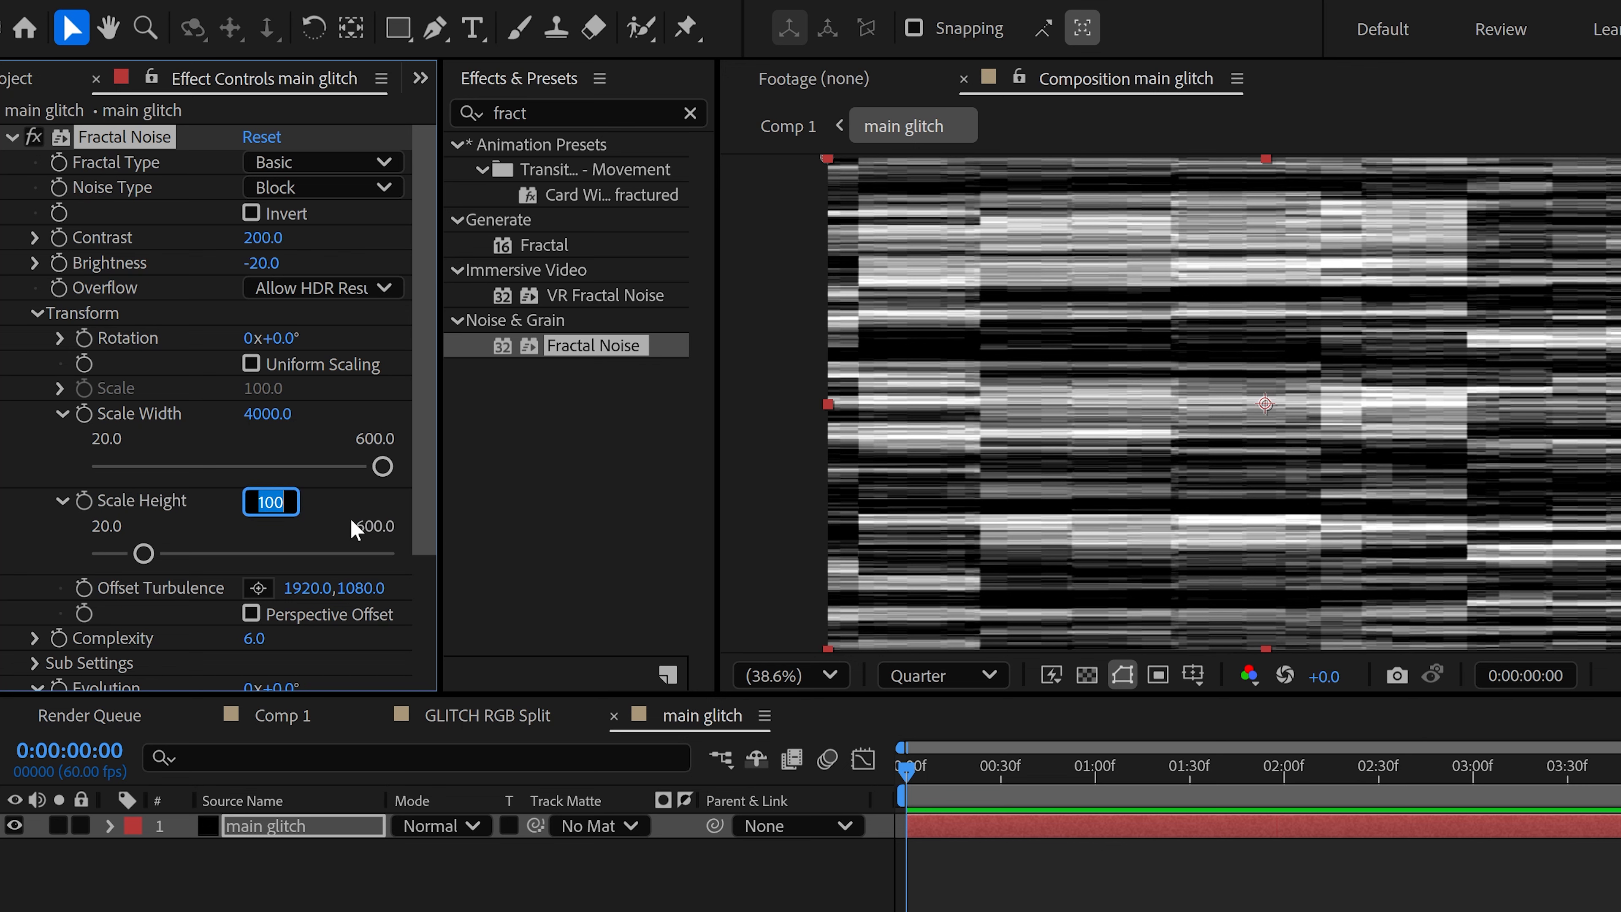
- Set the Fractal Noise Scale Height to 750
text(7)
text(50)
key(Return)
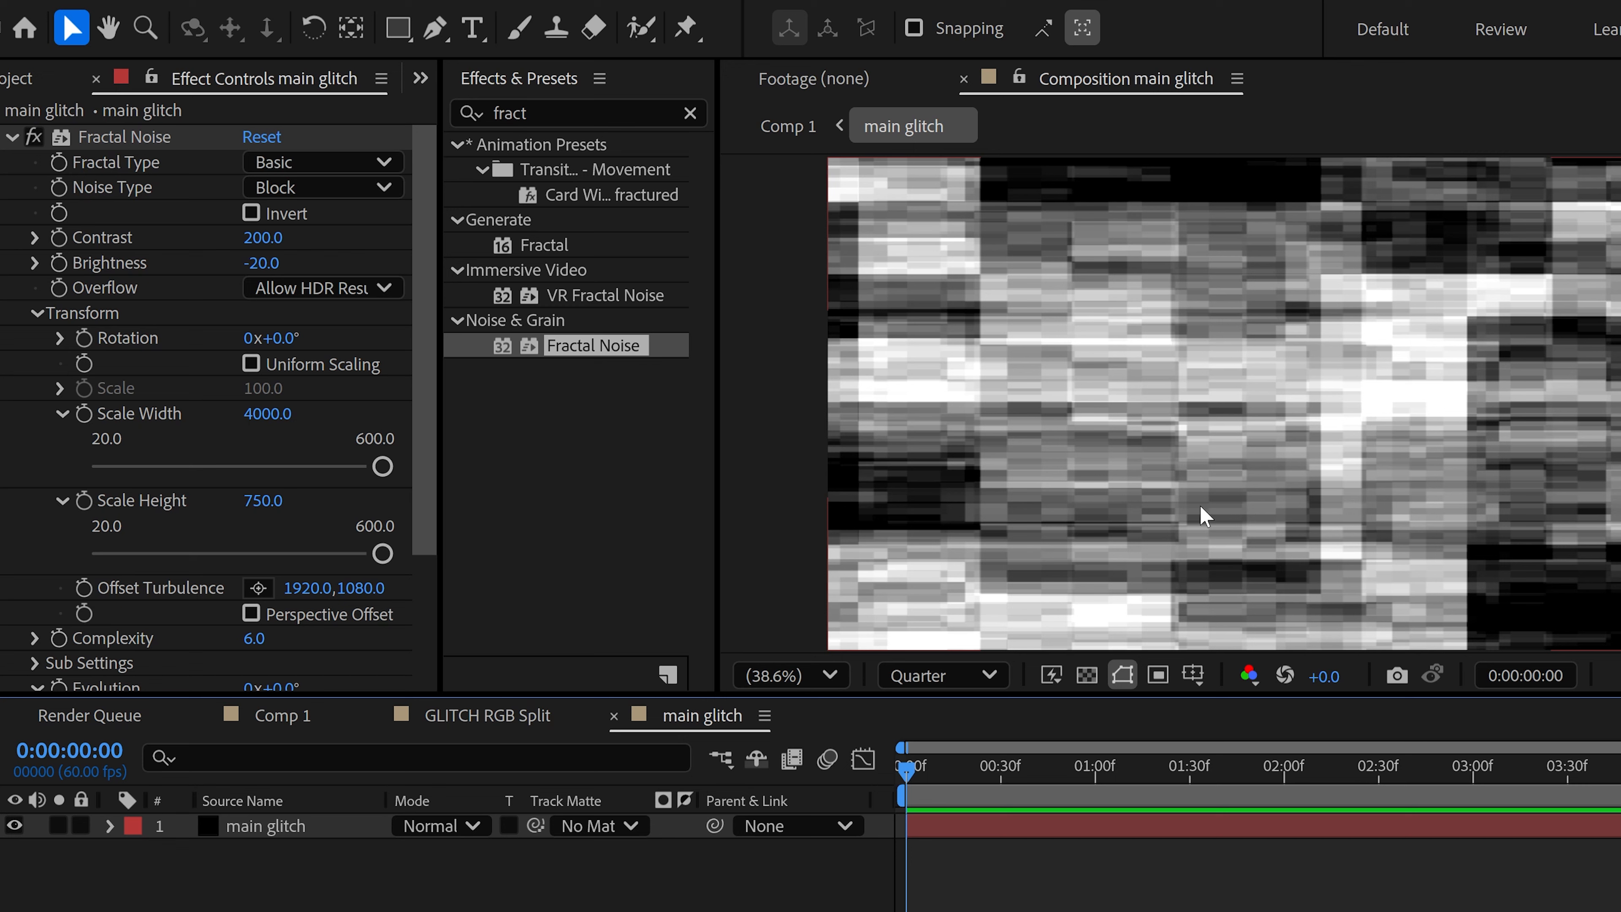
mouse_move(911, 774)
mouse_down()
mouse_move(958, 774)
mouse_move(906, 777)
mouse_up()
- Add the expression time*3000 to the Fractal Noise Evolution and preview the animated noise
drag(427, 409, 456, 553)
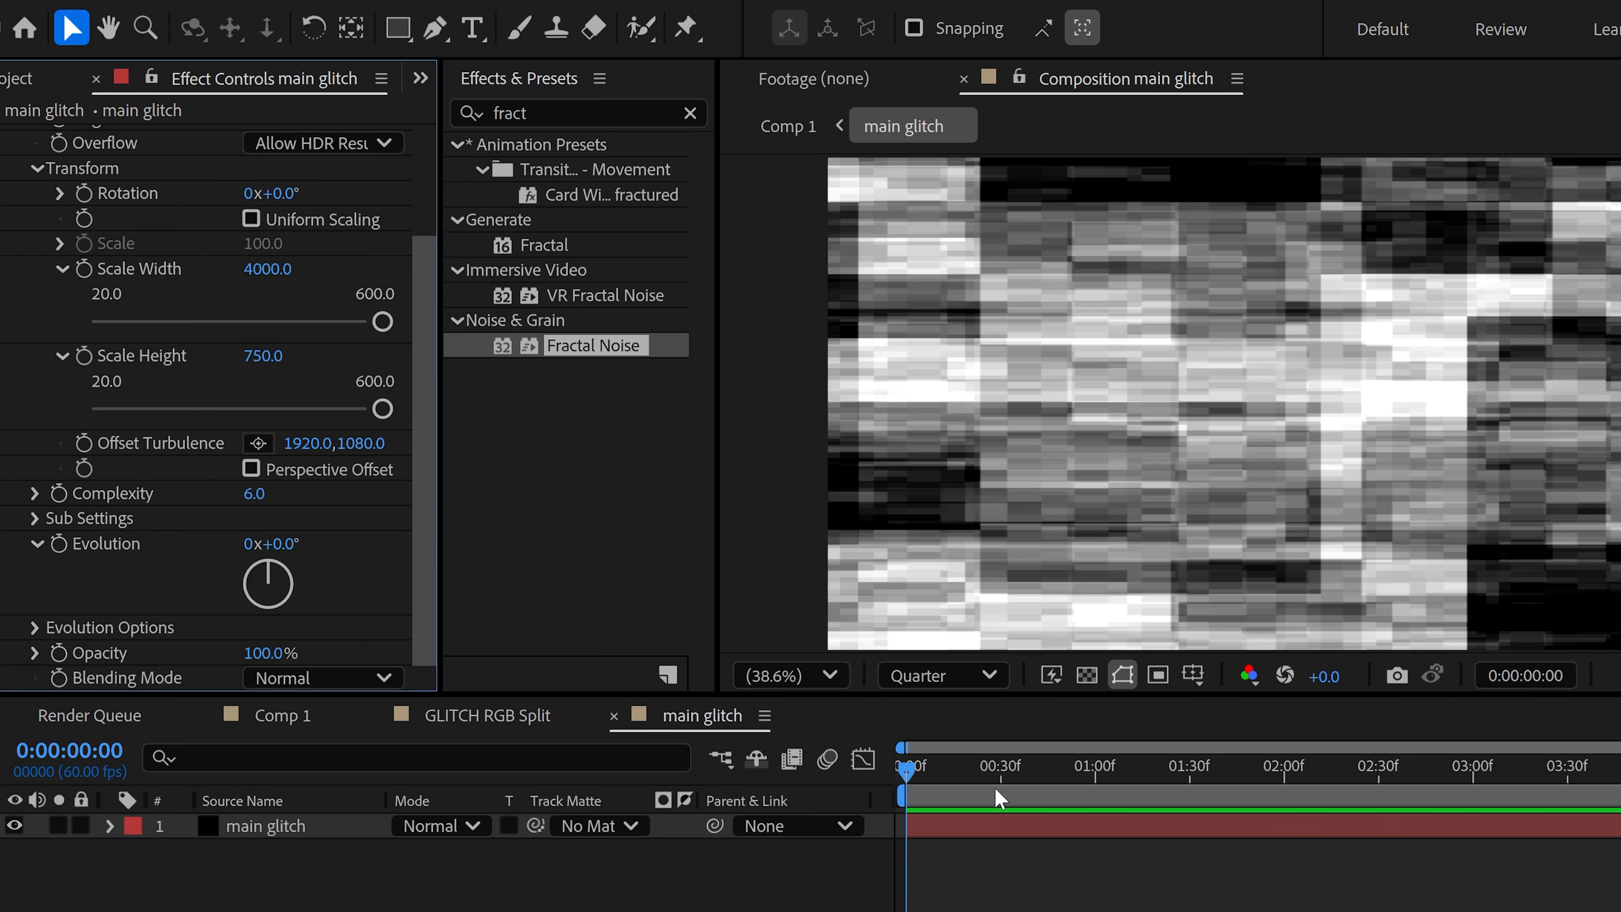
mouse_move(901, 784)
mouse_down()
mouse_move(934, 774)
mouse_move(905, 774)
mouse_up()
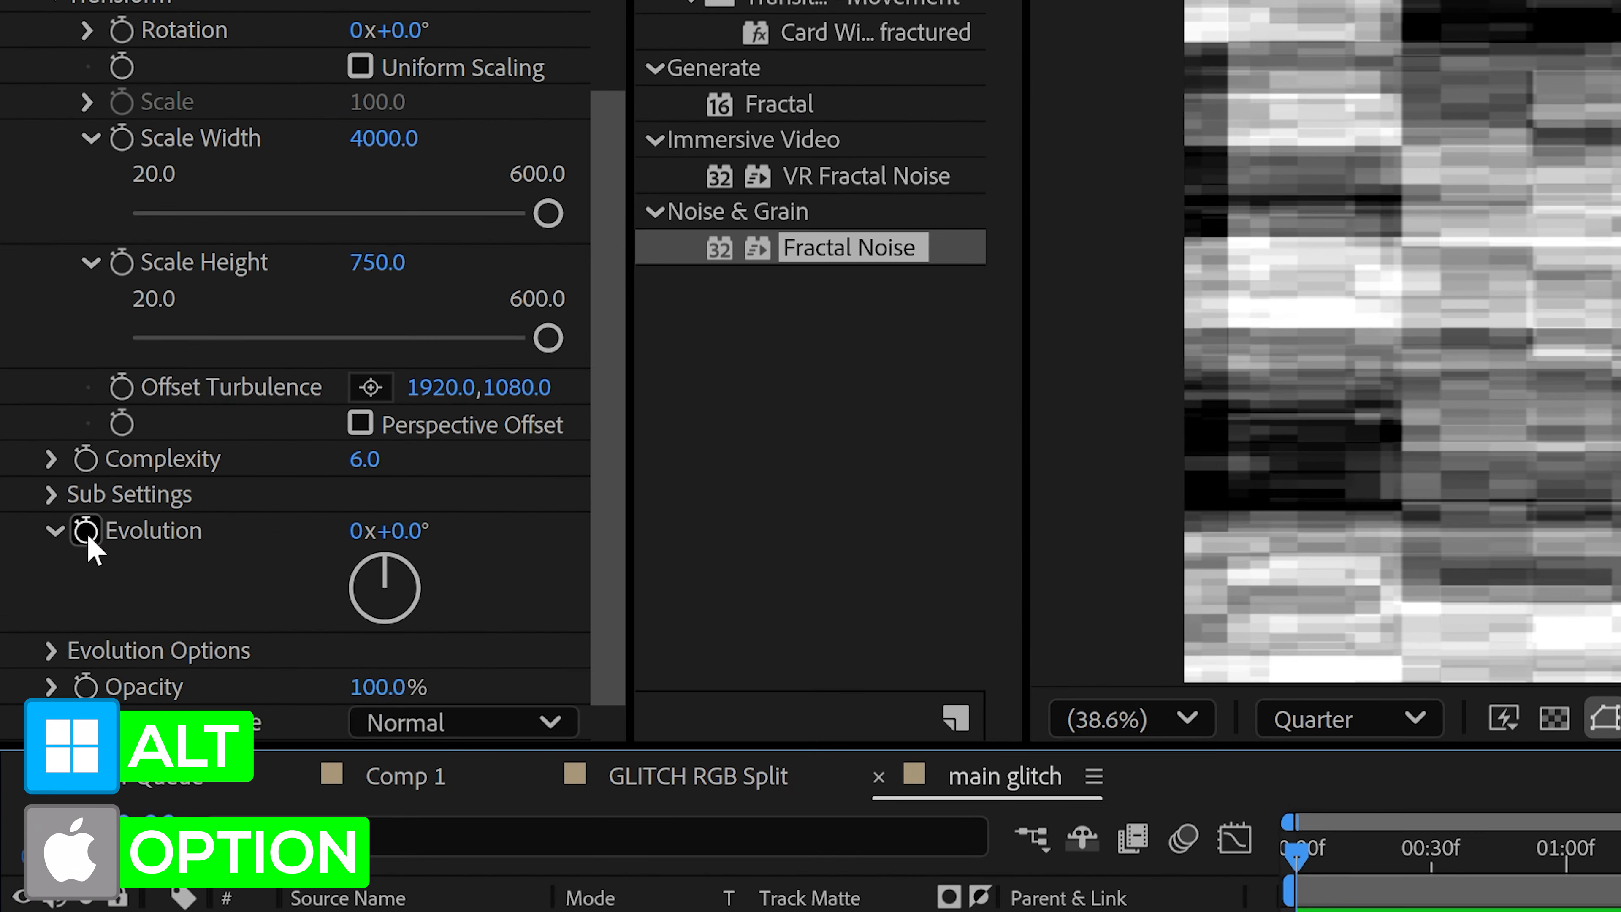
alt+click(87, 535)
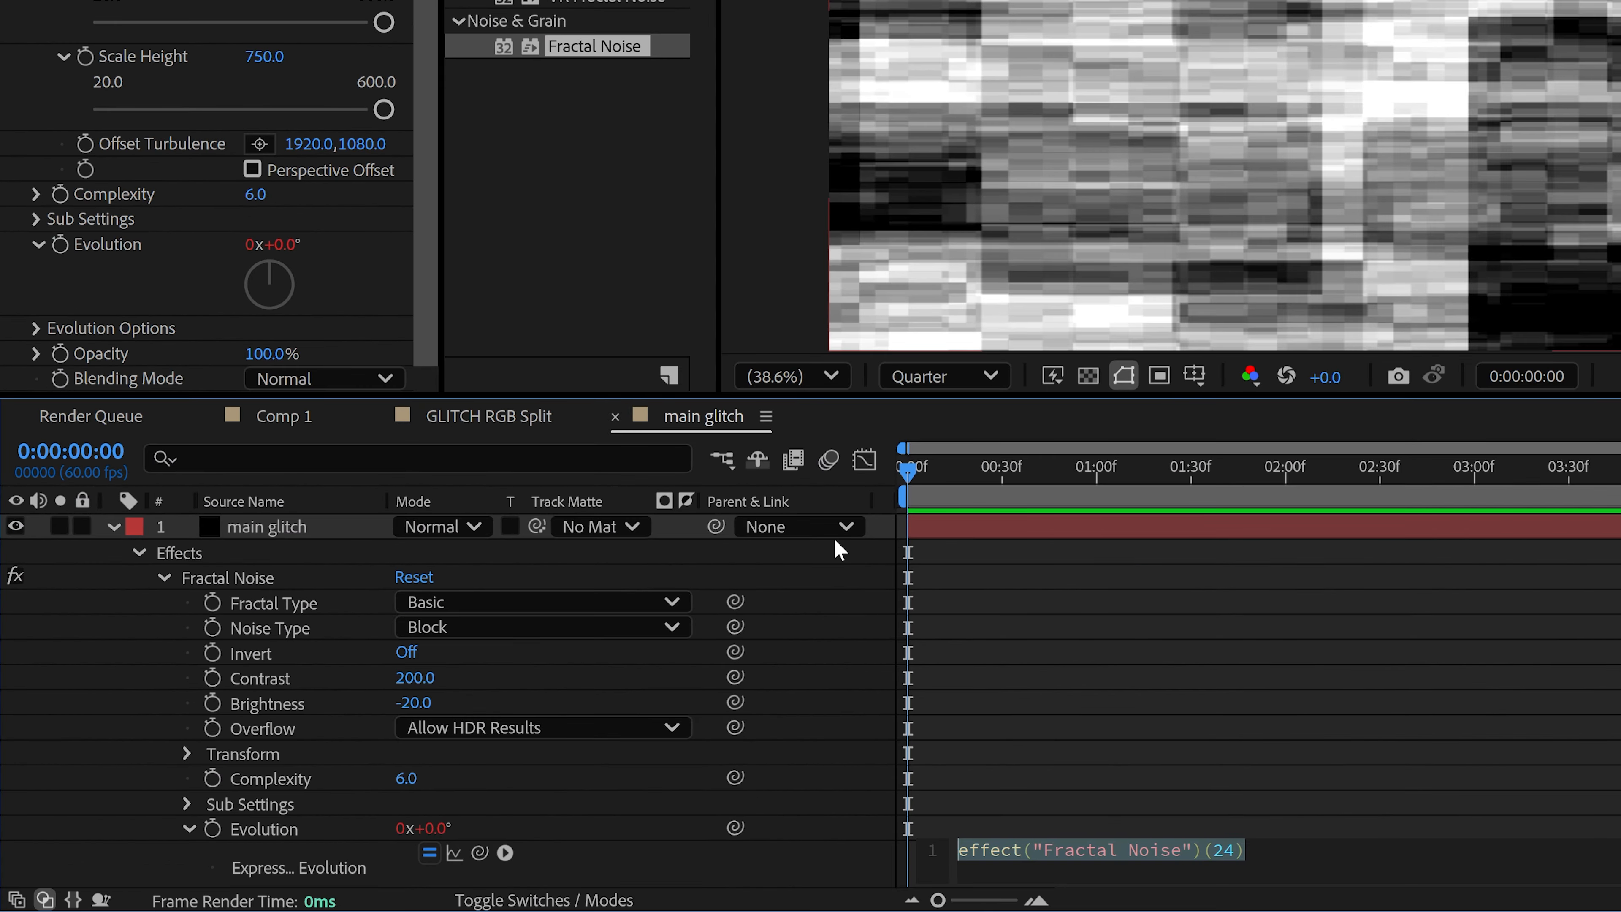
text(time*3000)
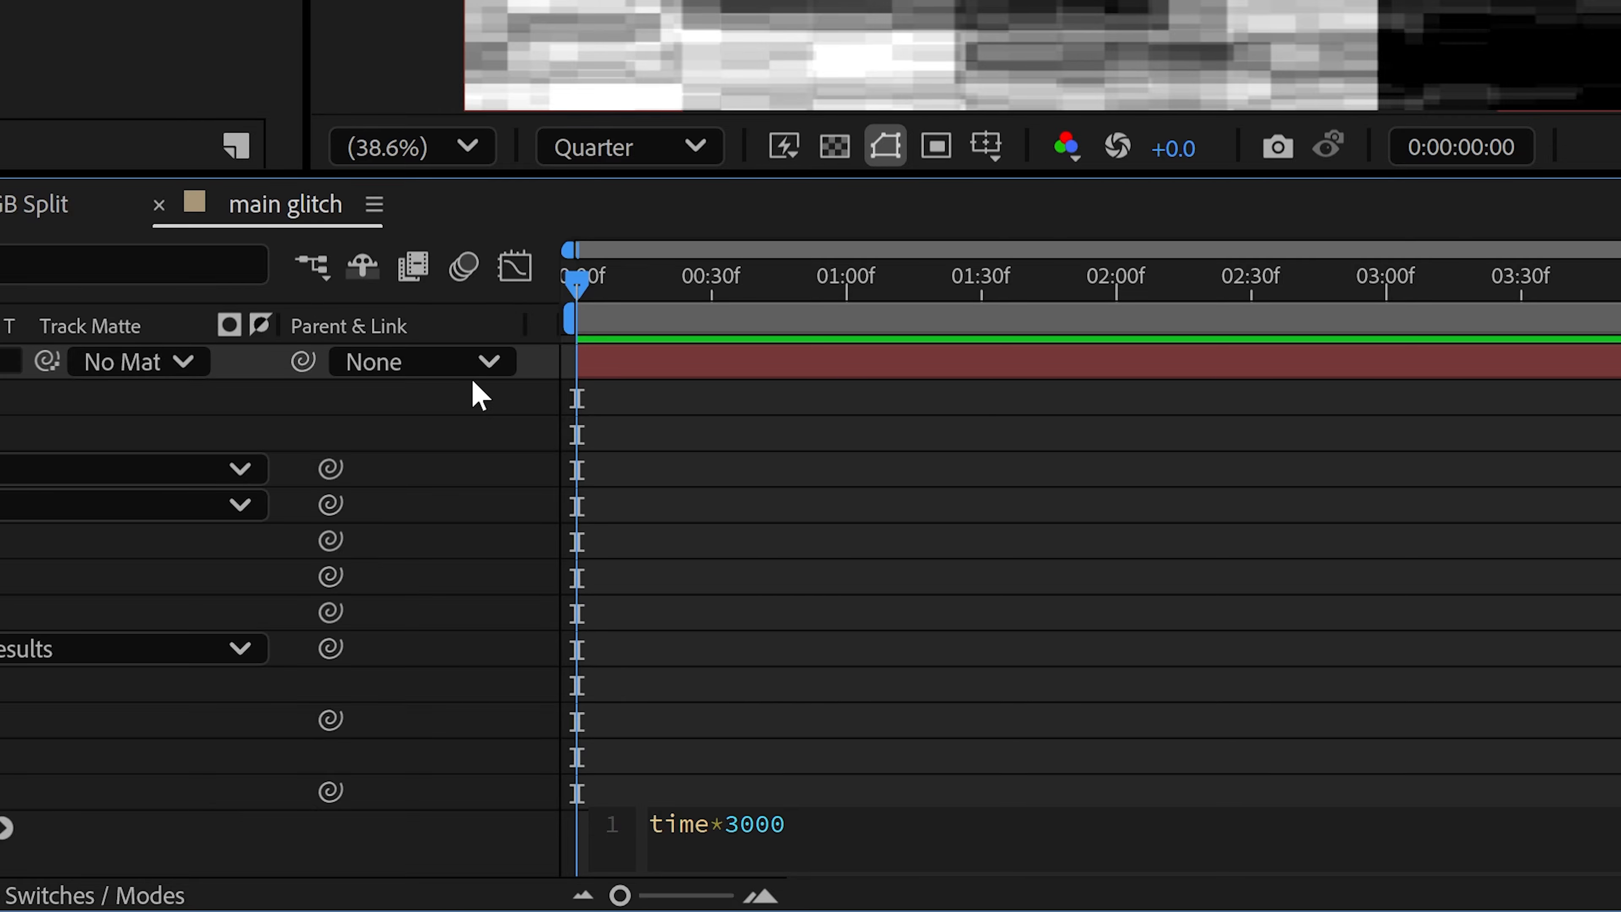
click(841, 658)
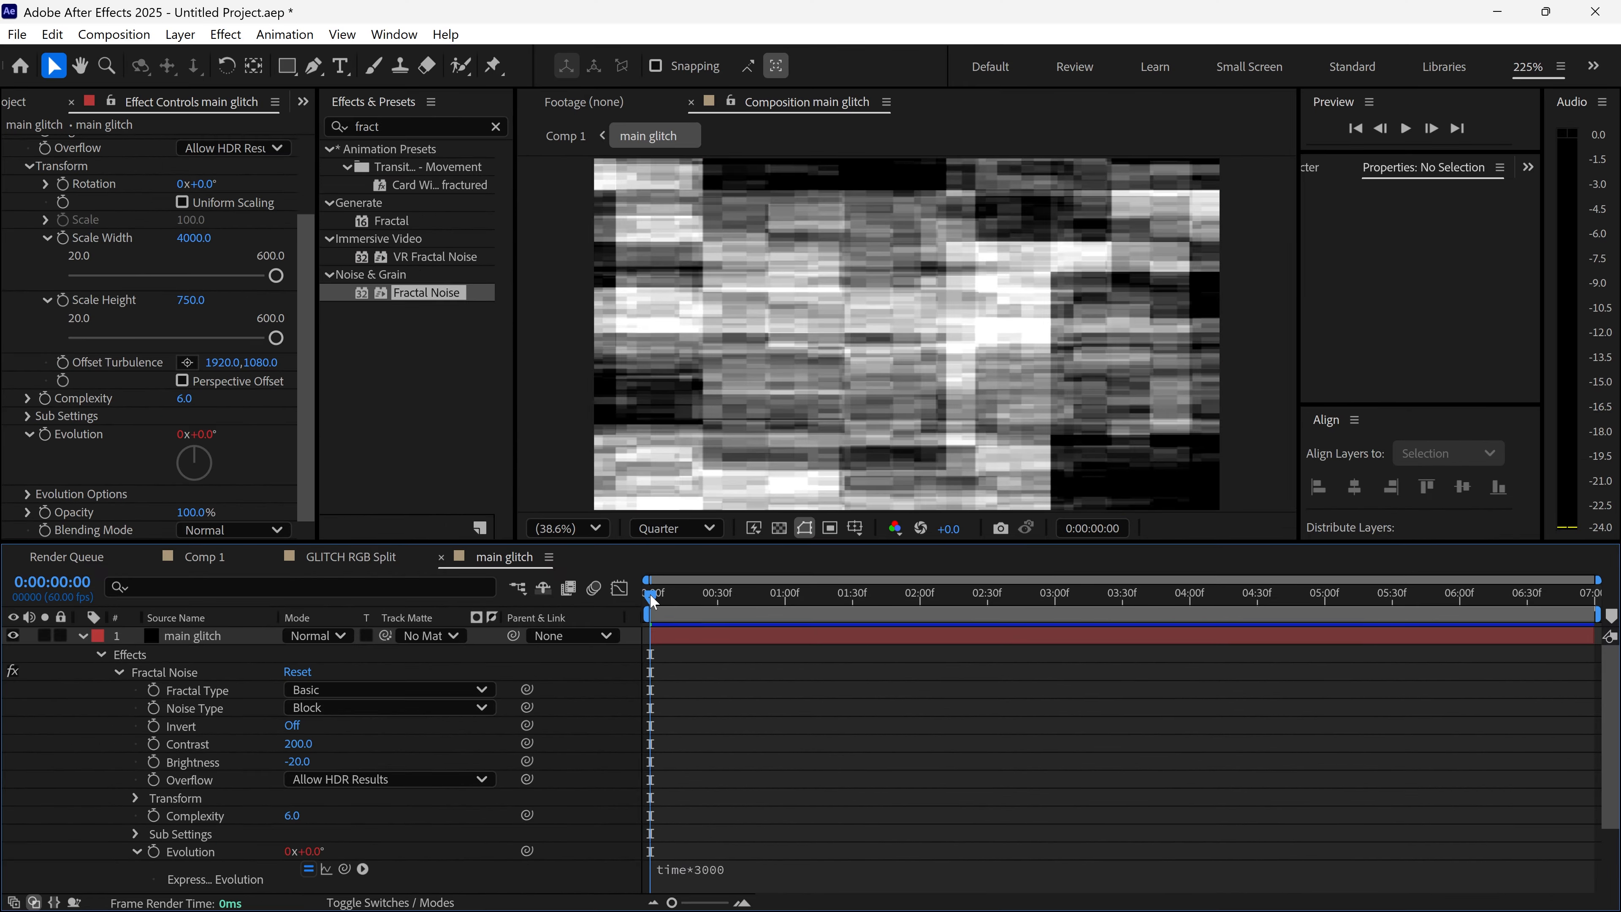
key(space)
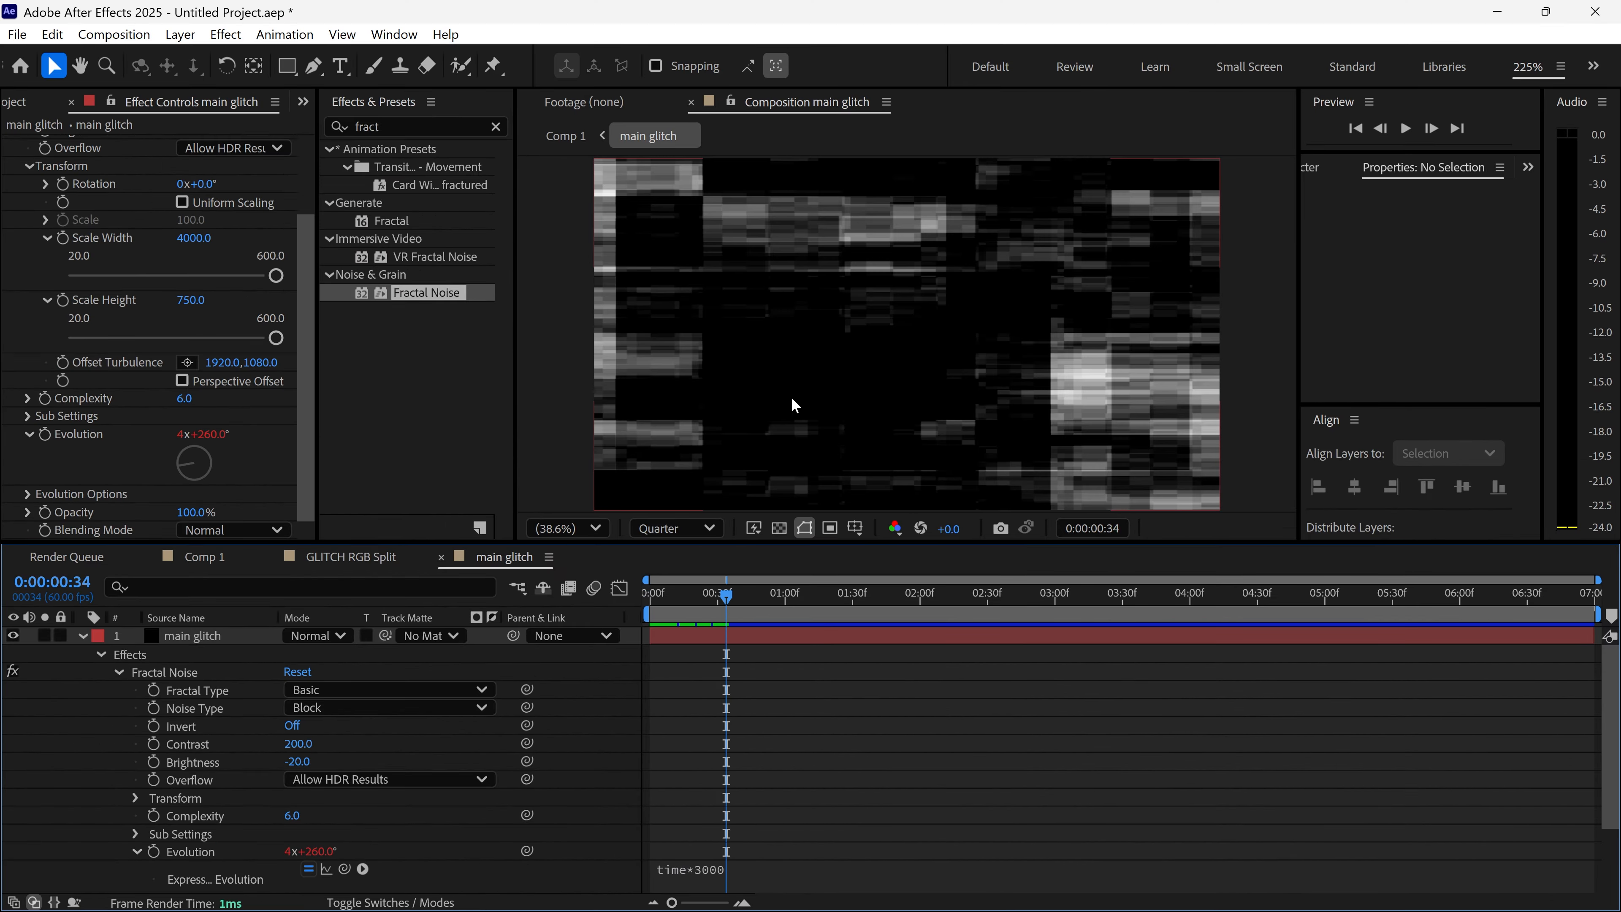
click(652, 603)
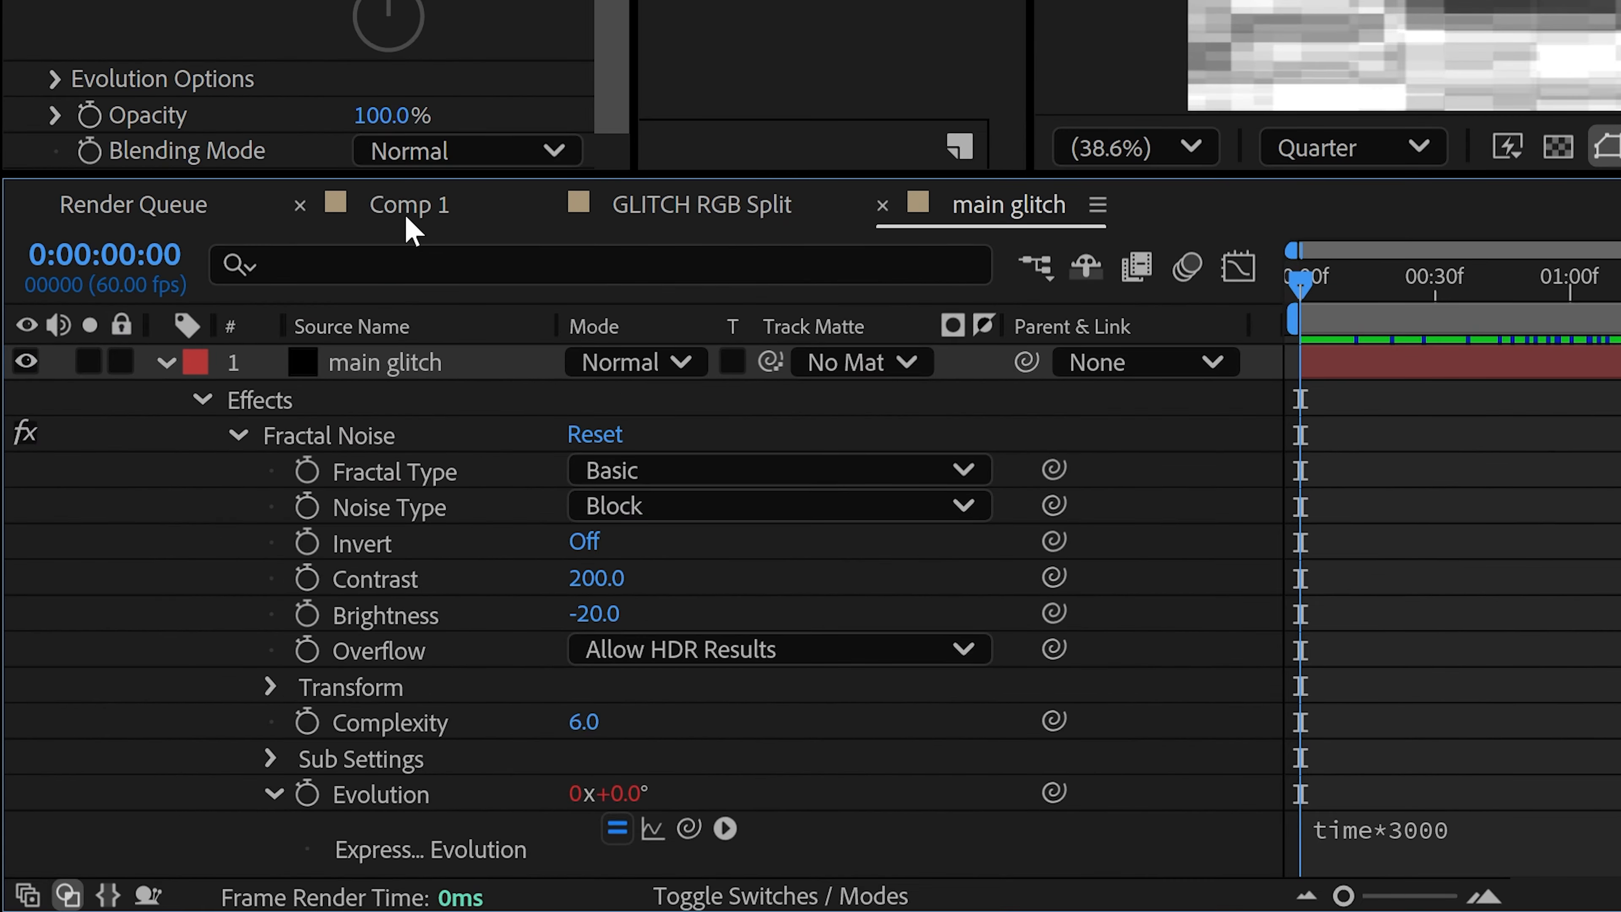
- Return to Comp 1, add a new adjustment layer and rename it displace
click(203, 562)
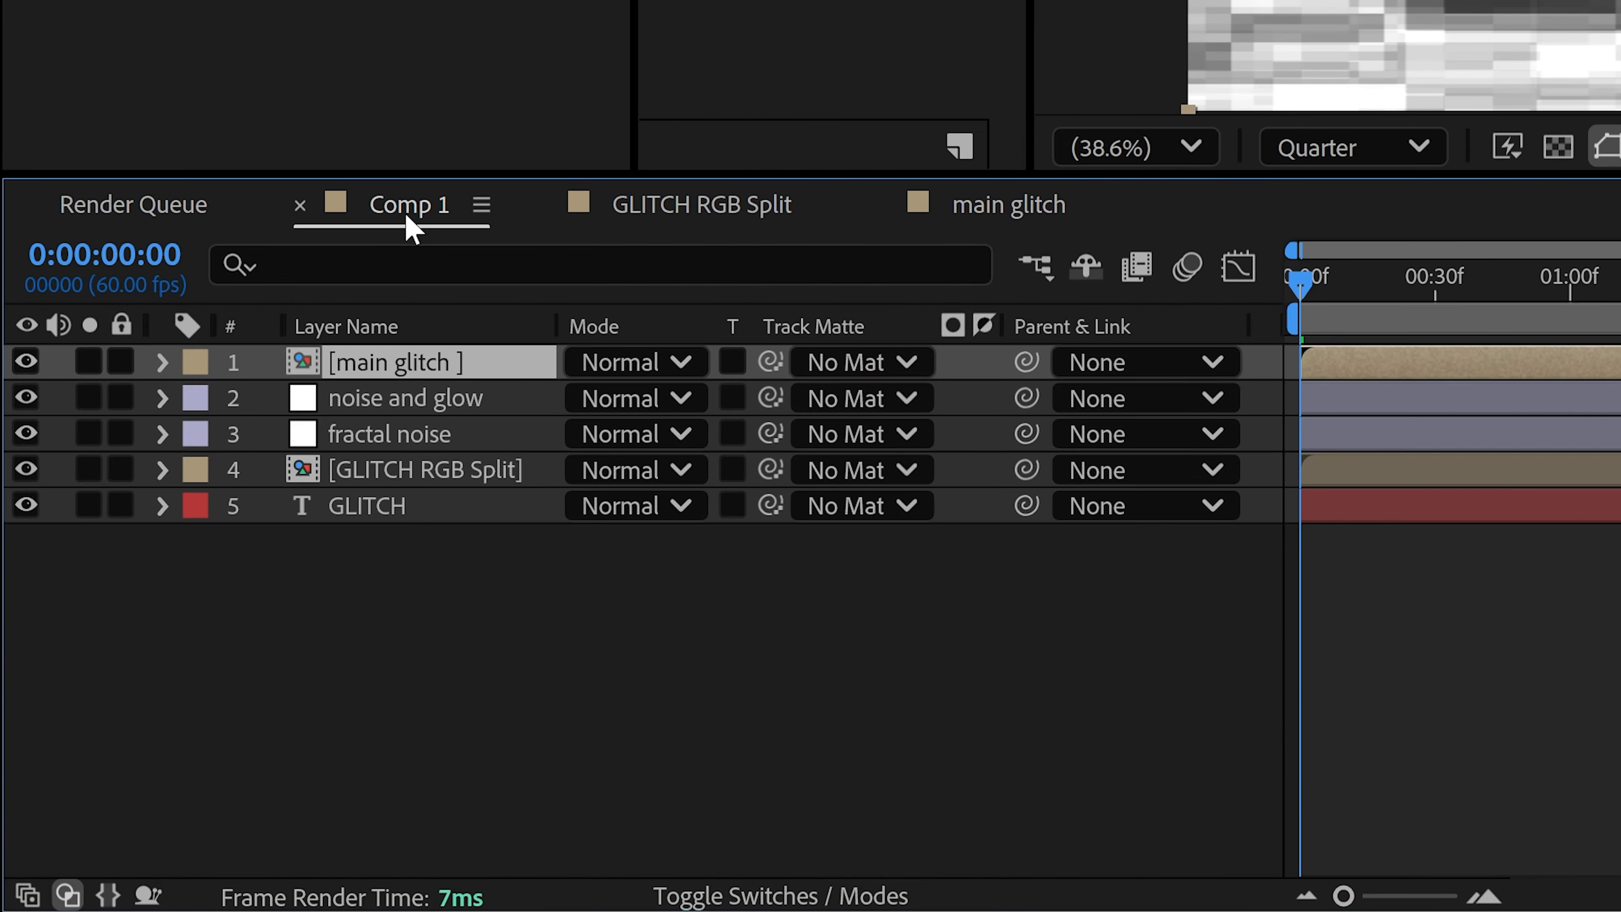
right_click(409, 579)
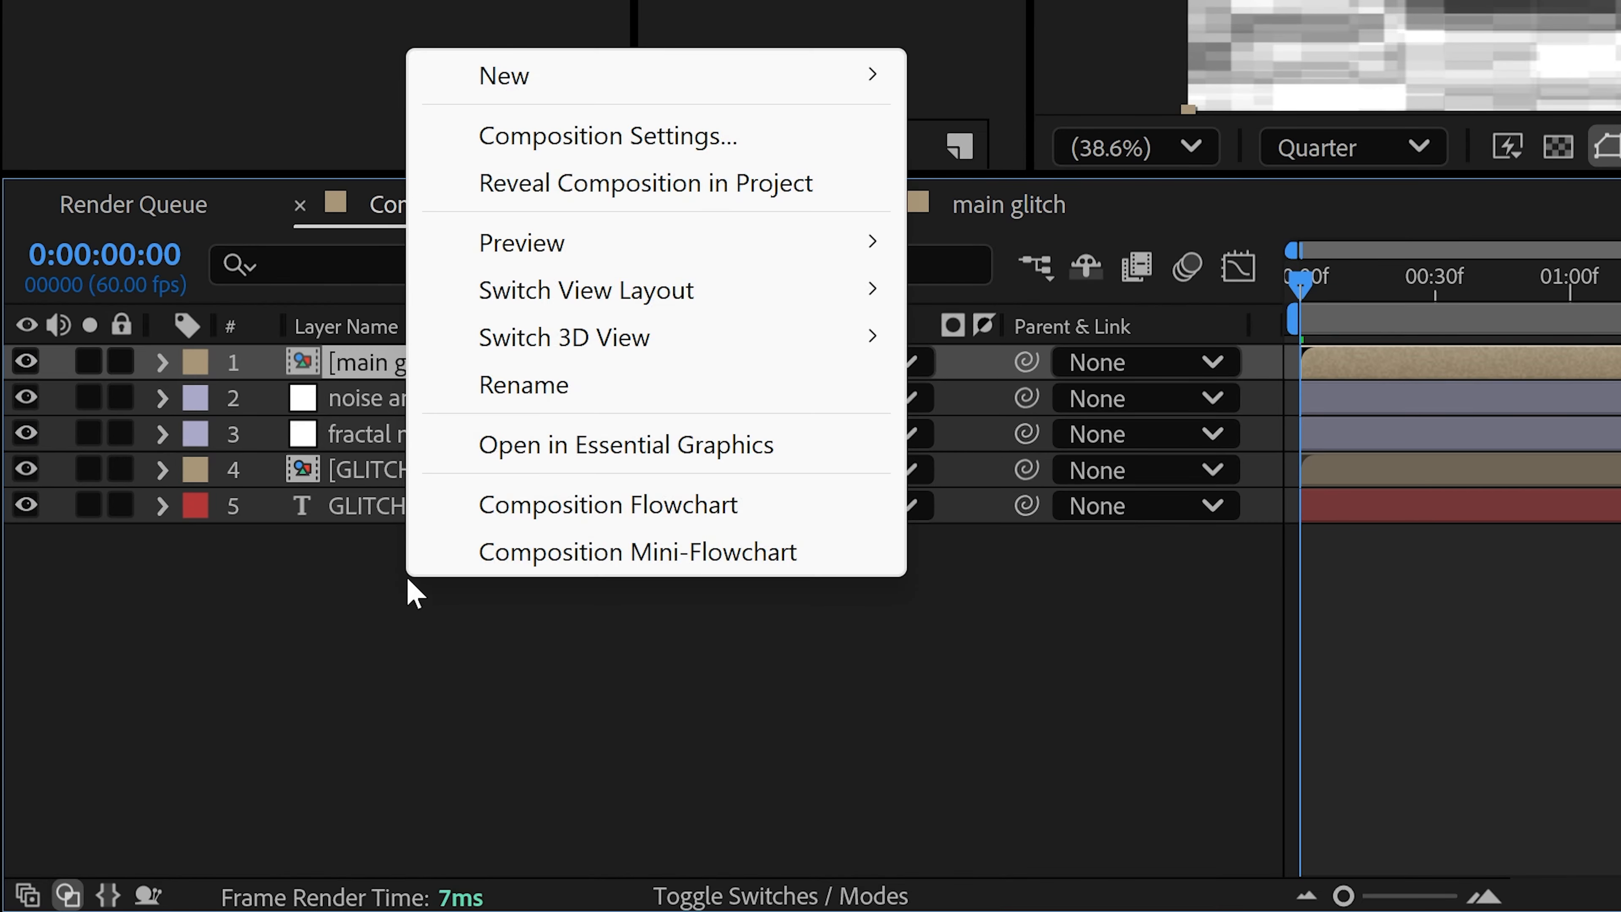
mouse_move(670, 81)
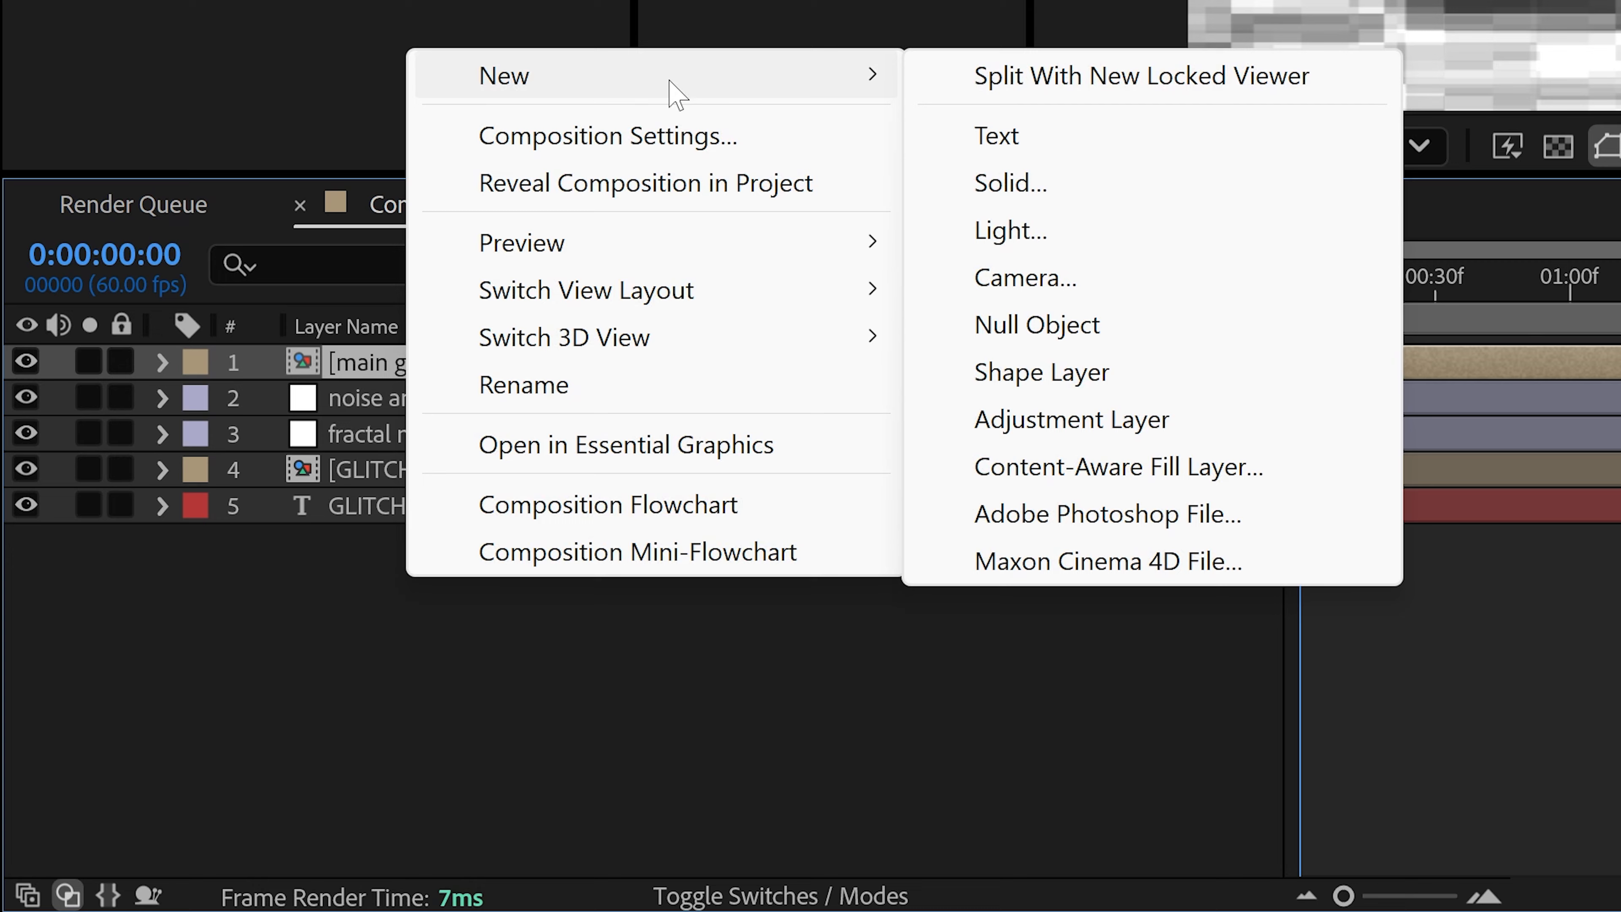
click(1074, 421)
right_click(472, 363)
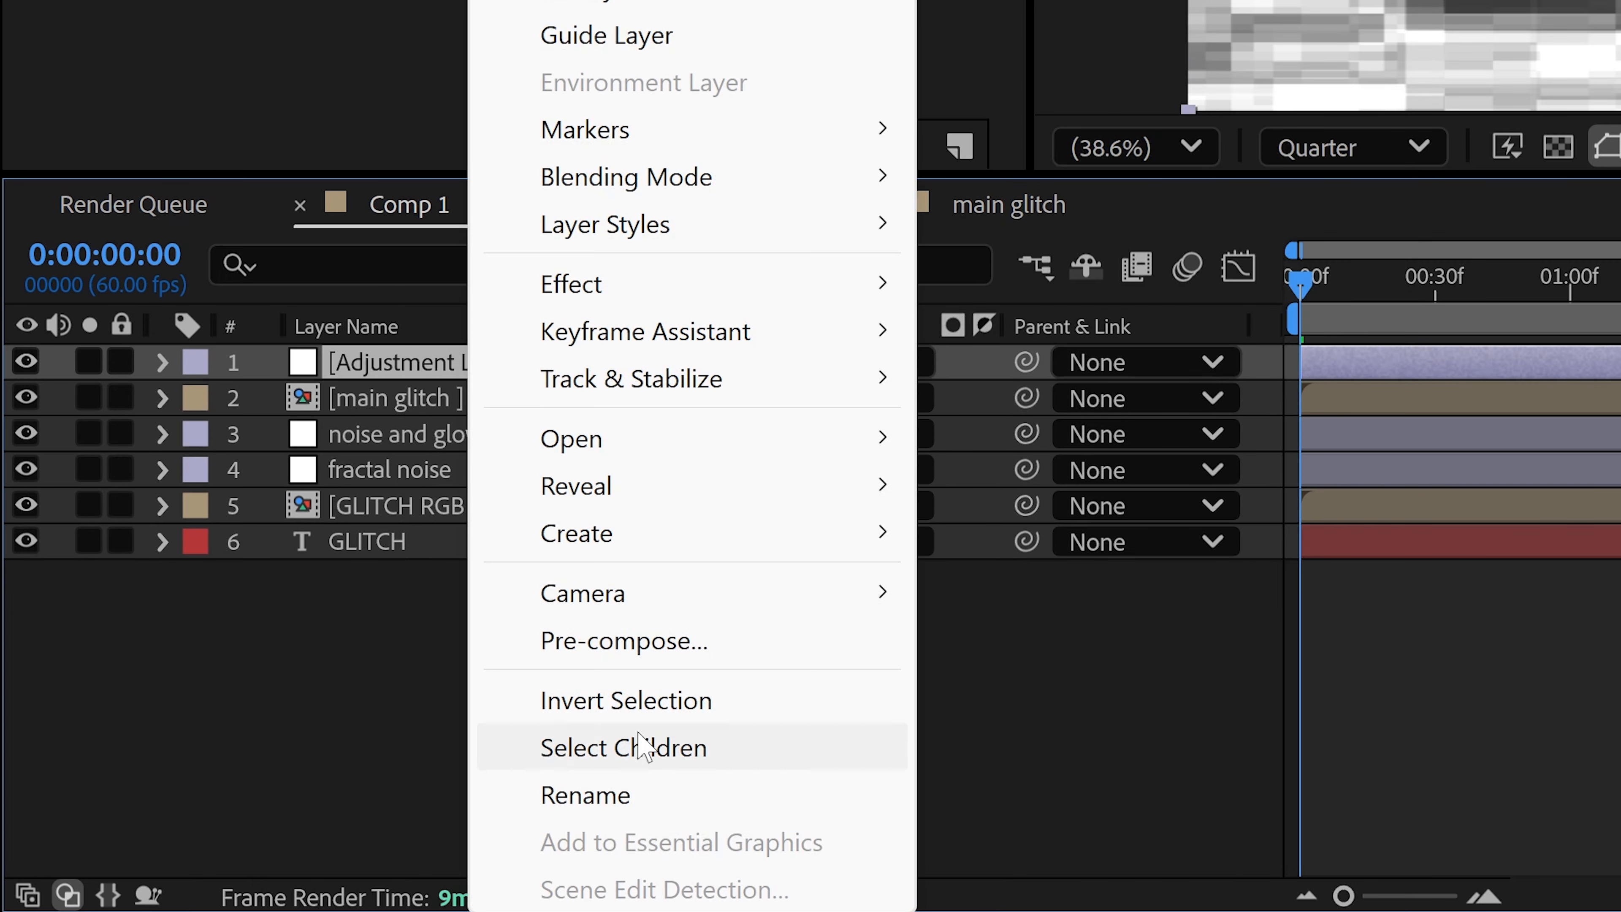
click(586, 795)
text(displa)
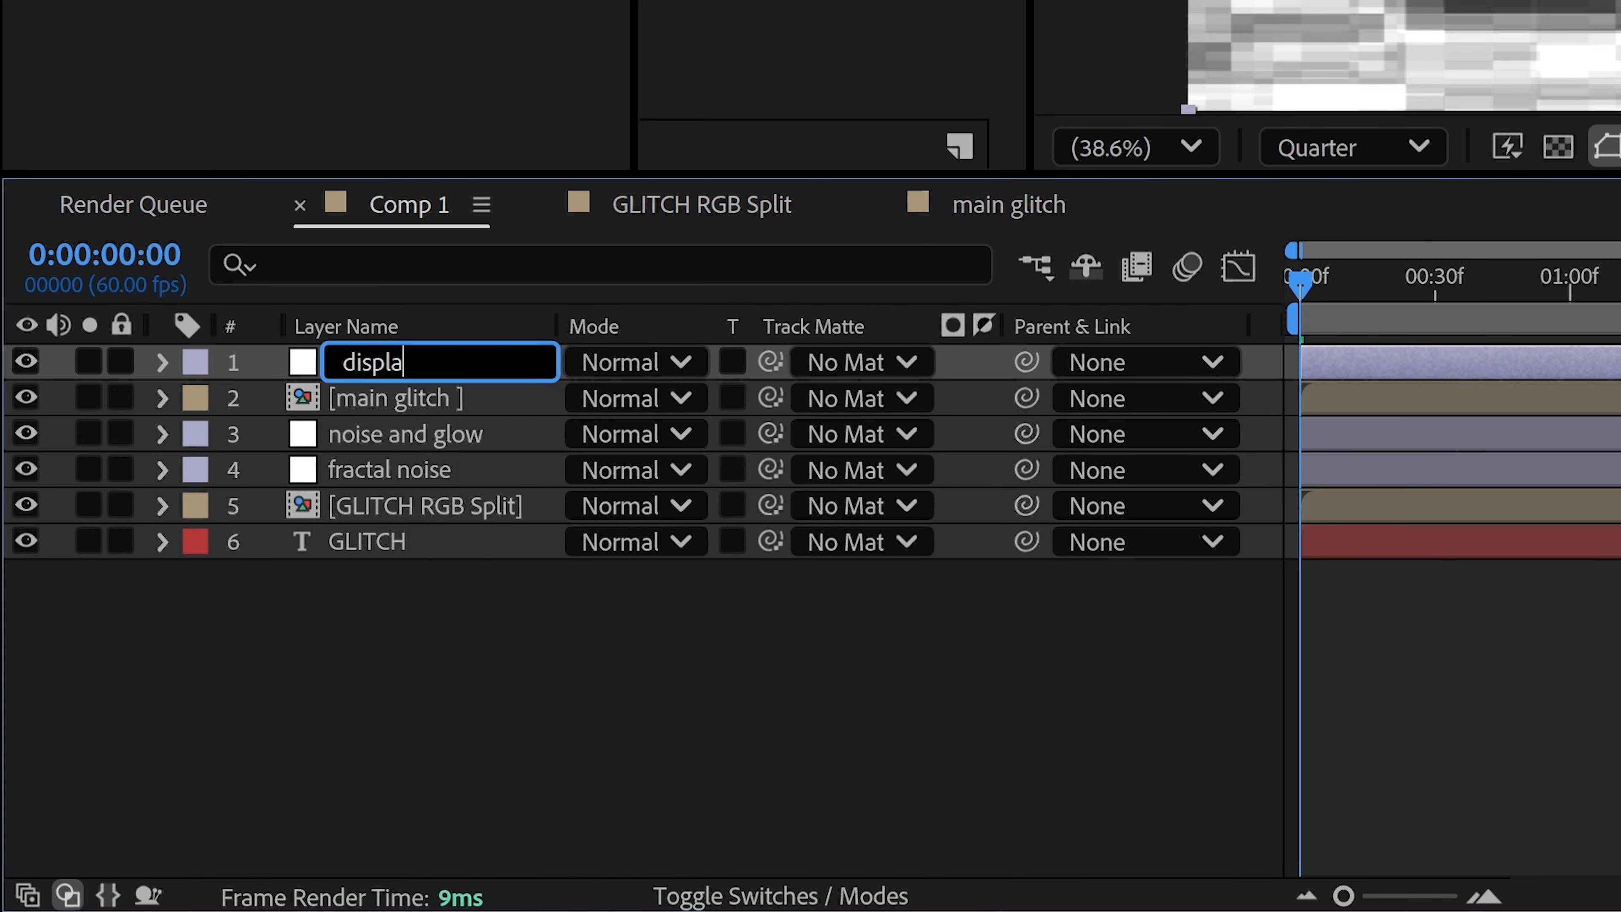
text(ce)
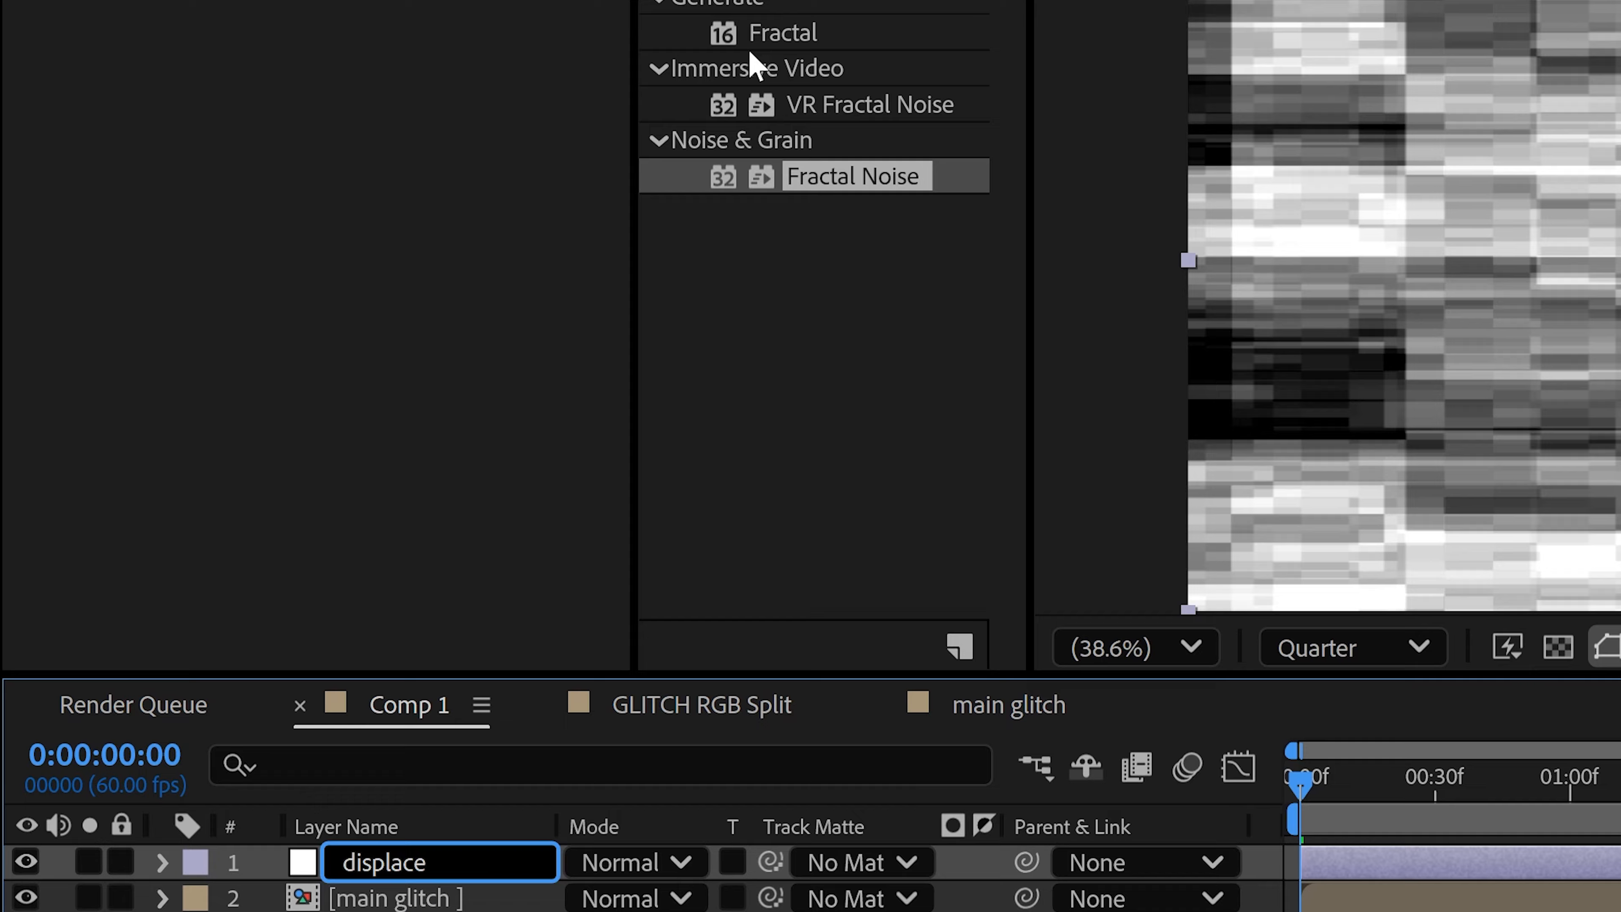
- Apply the Displacement Map effect to the displace layer and hide the main glitch and GLITCH text layers
click(785, 156)
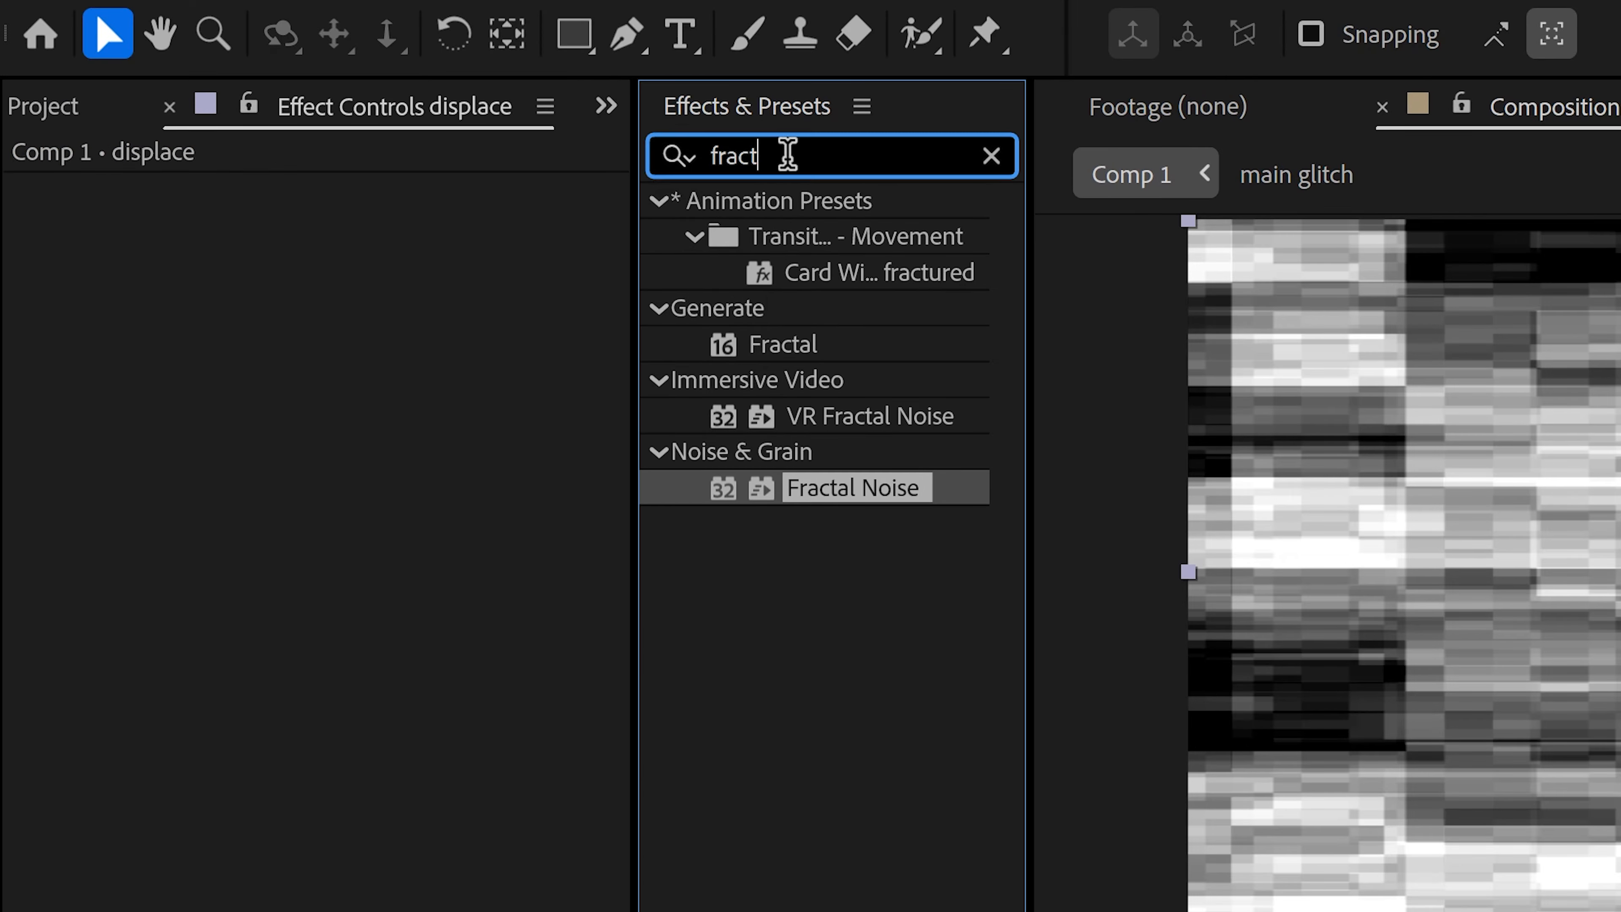
text(displa)
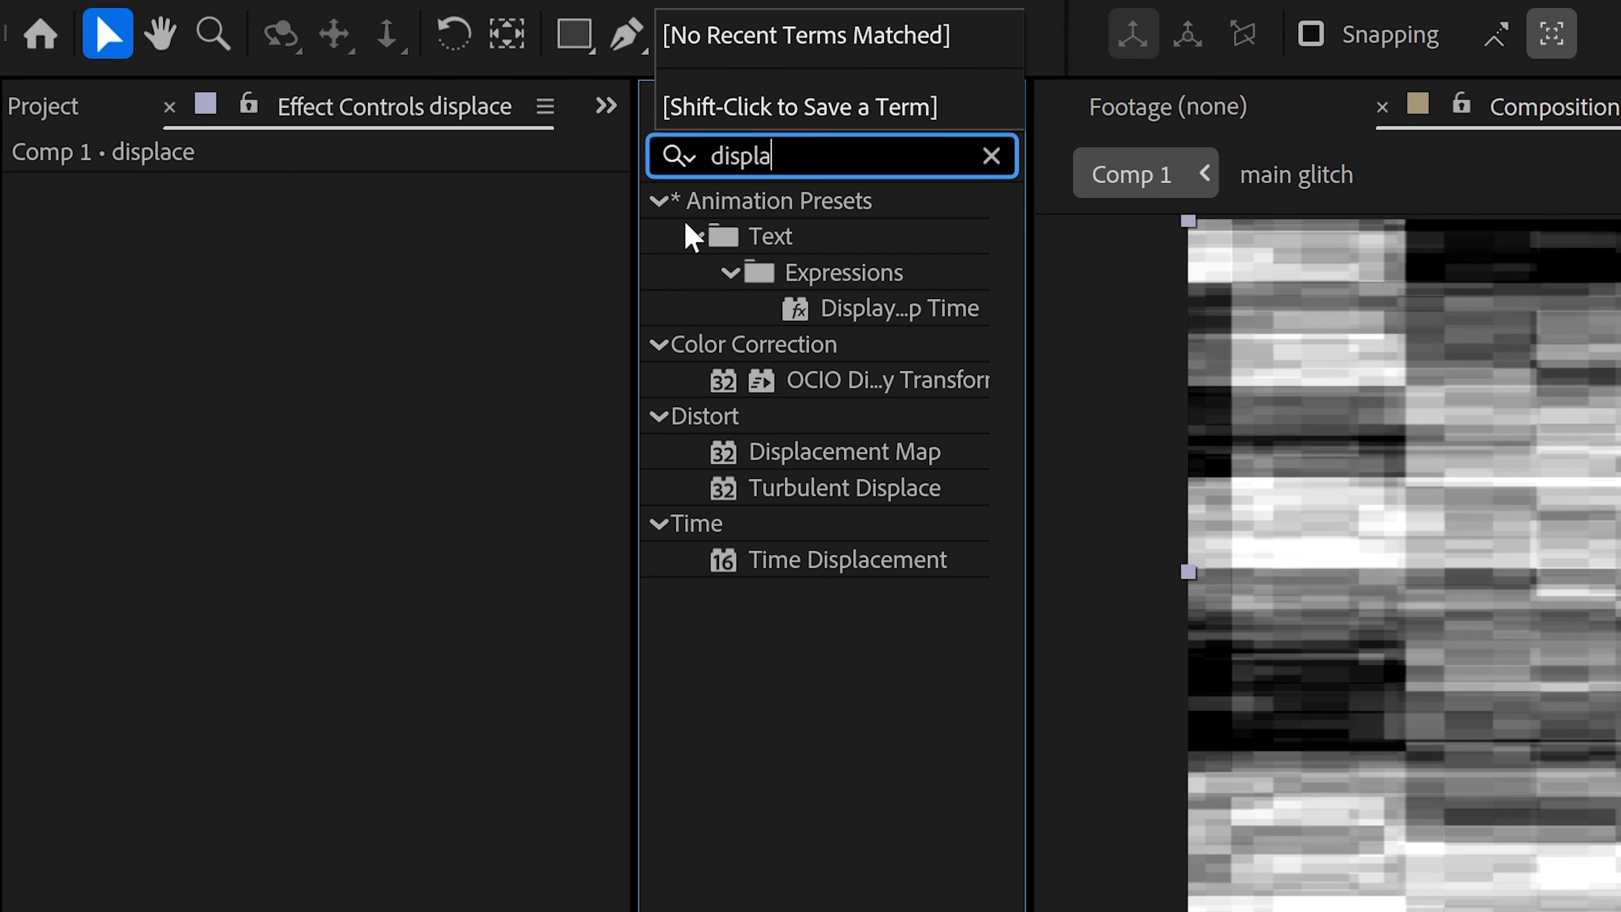
drag(806, 461, 239, 416)
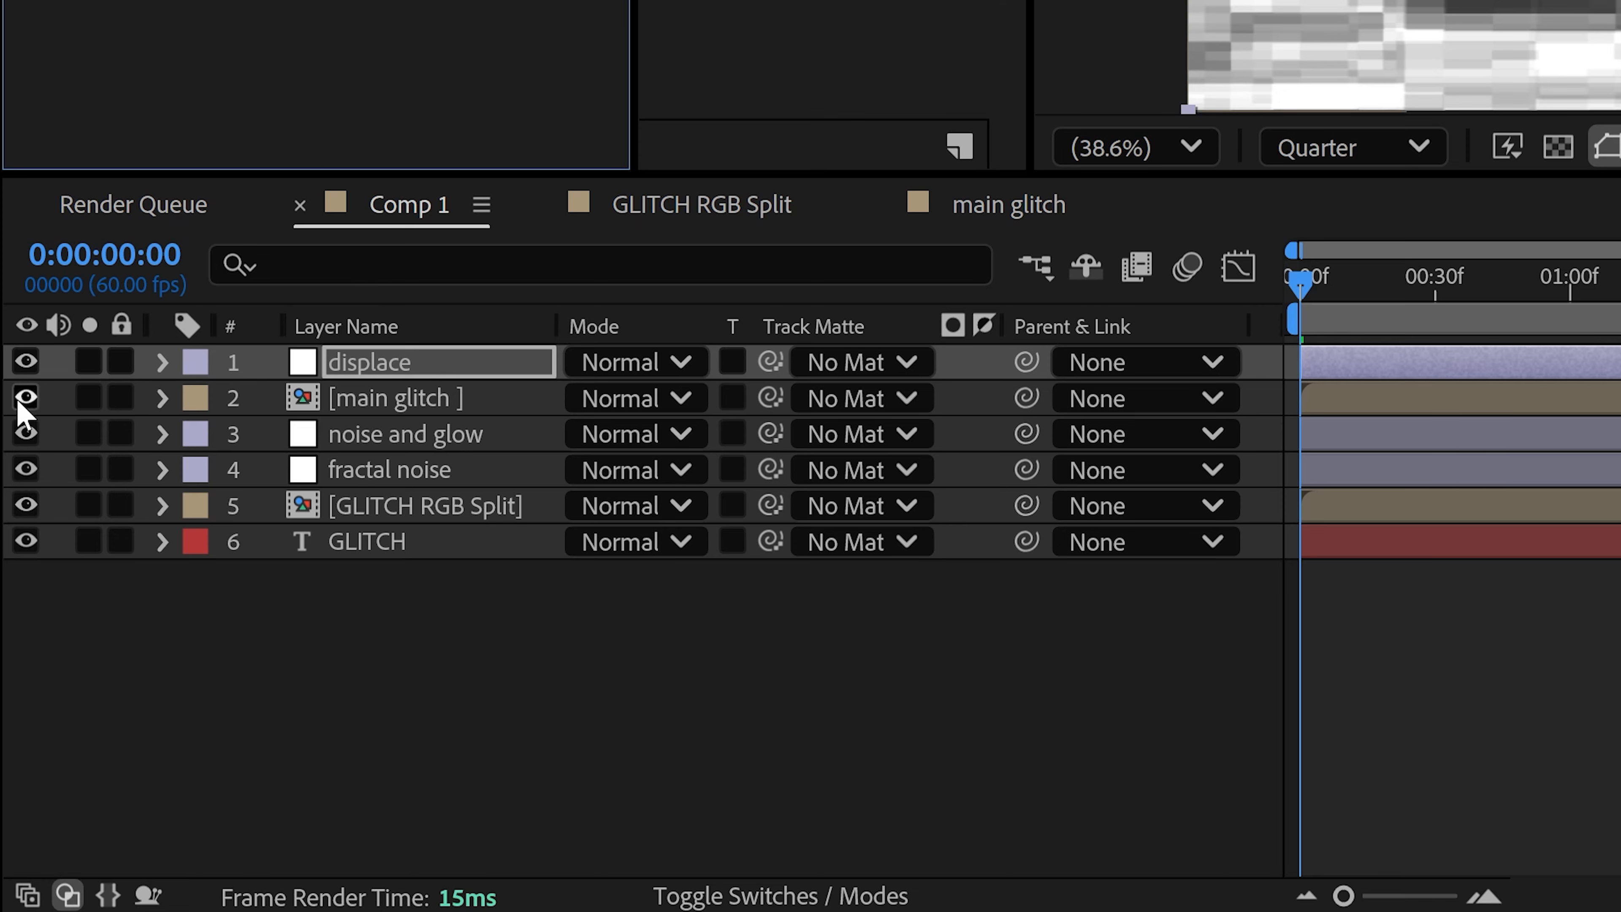
click(26, 401)
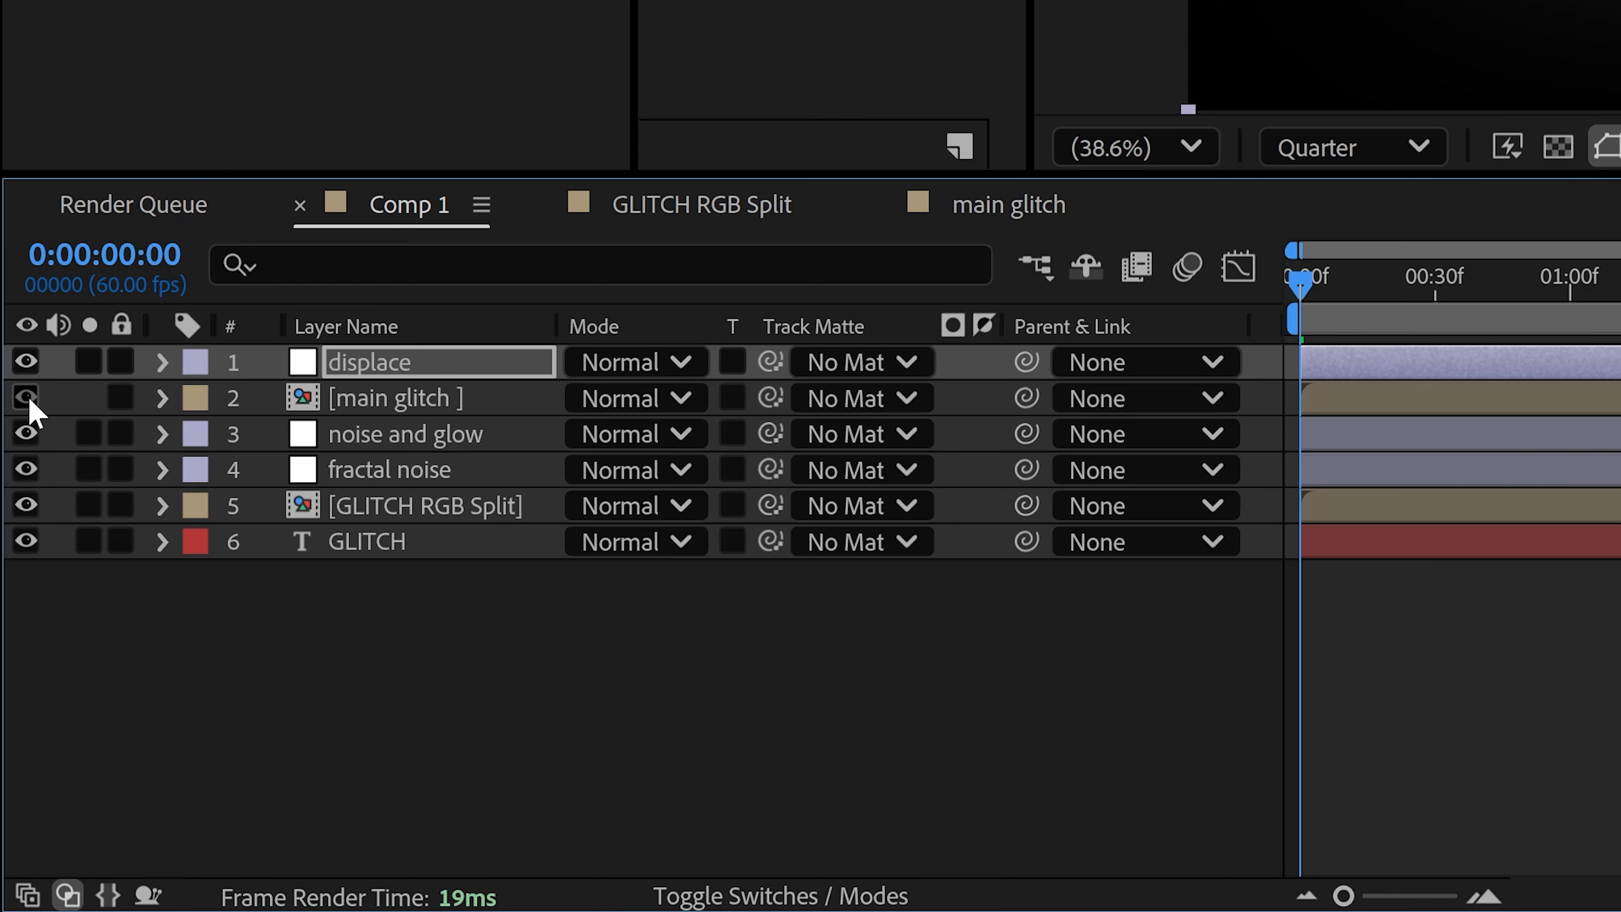
click(24, 545)
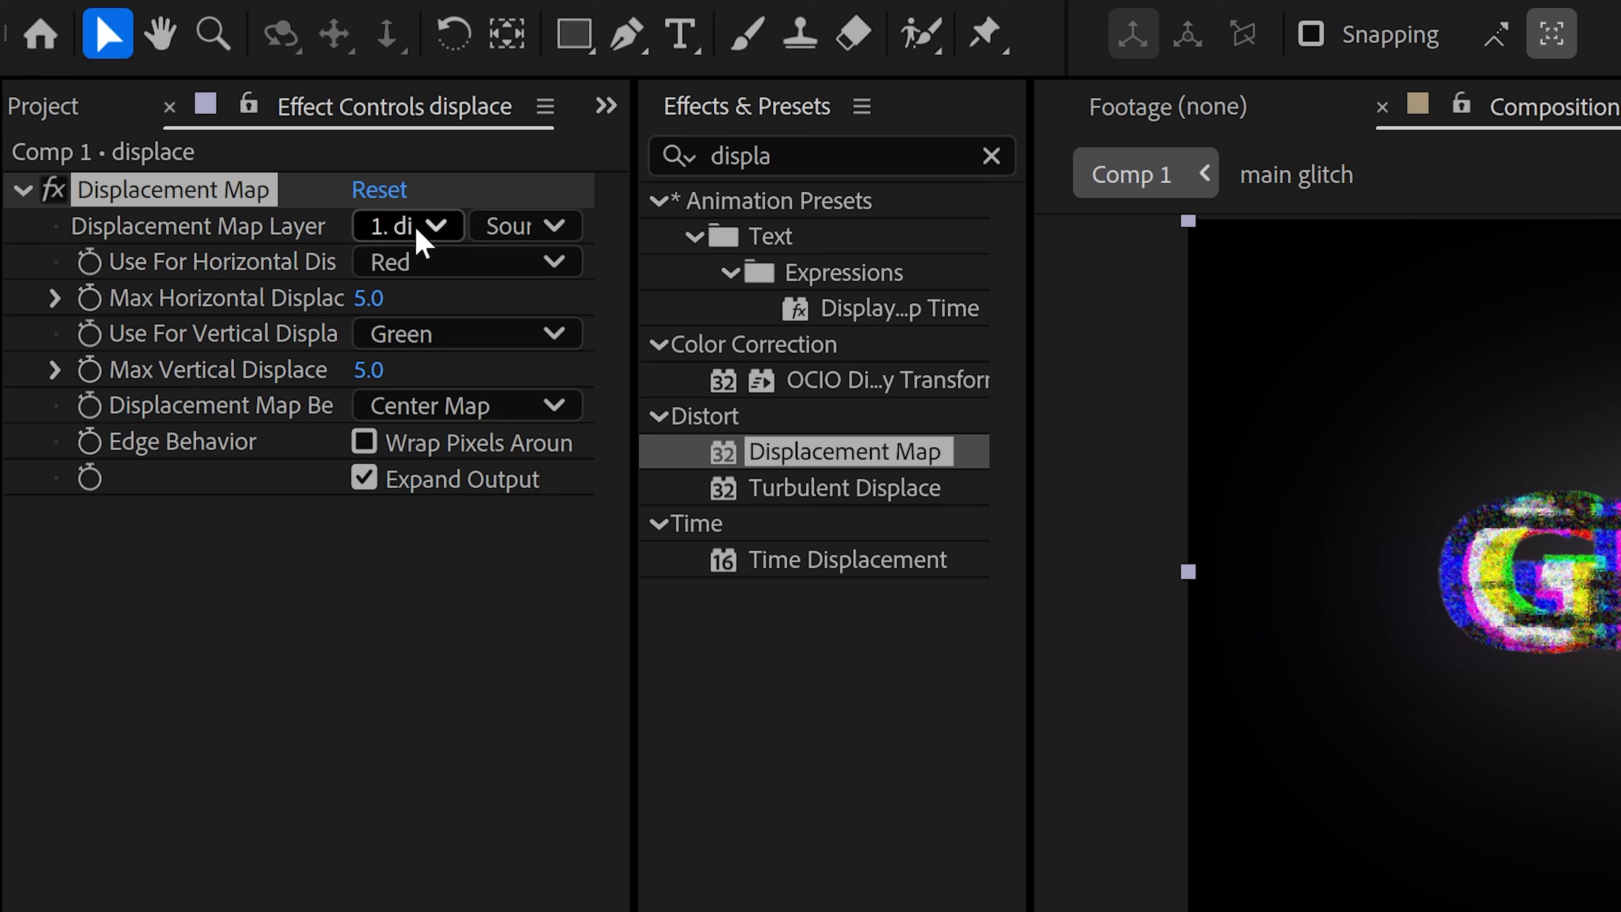
- Use main glitch as the Displacement Map layer, with Max Horizontal Displacement 139 and Max Vertical Displacement 96
click(385, 238)
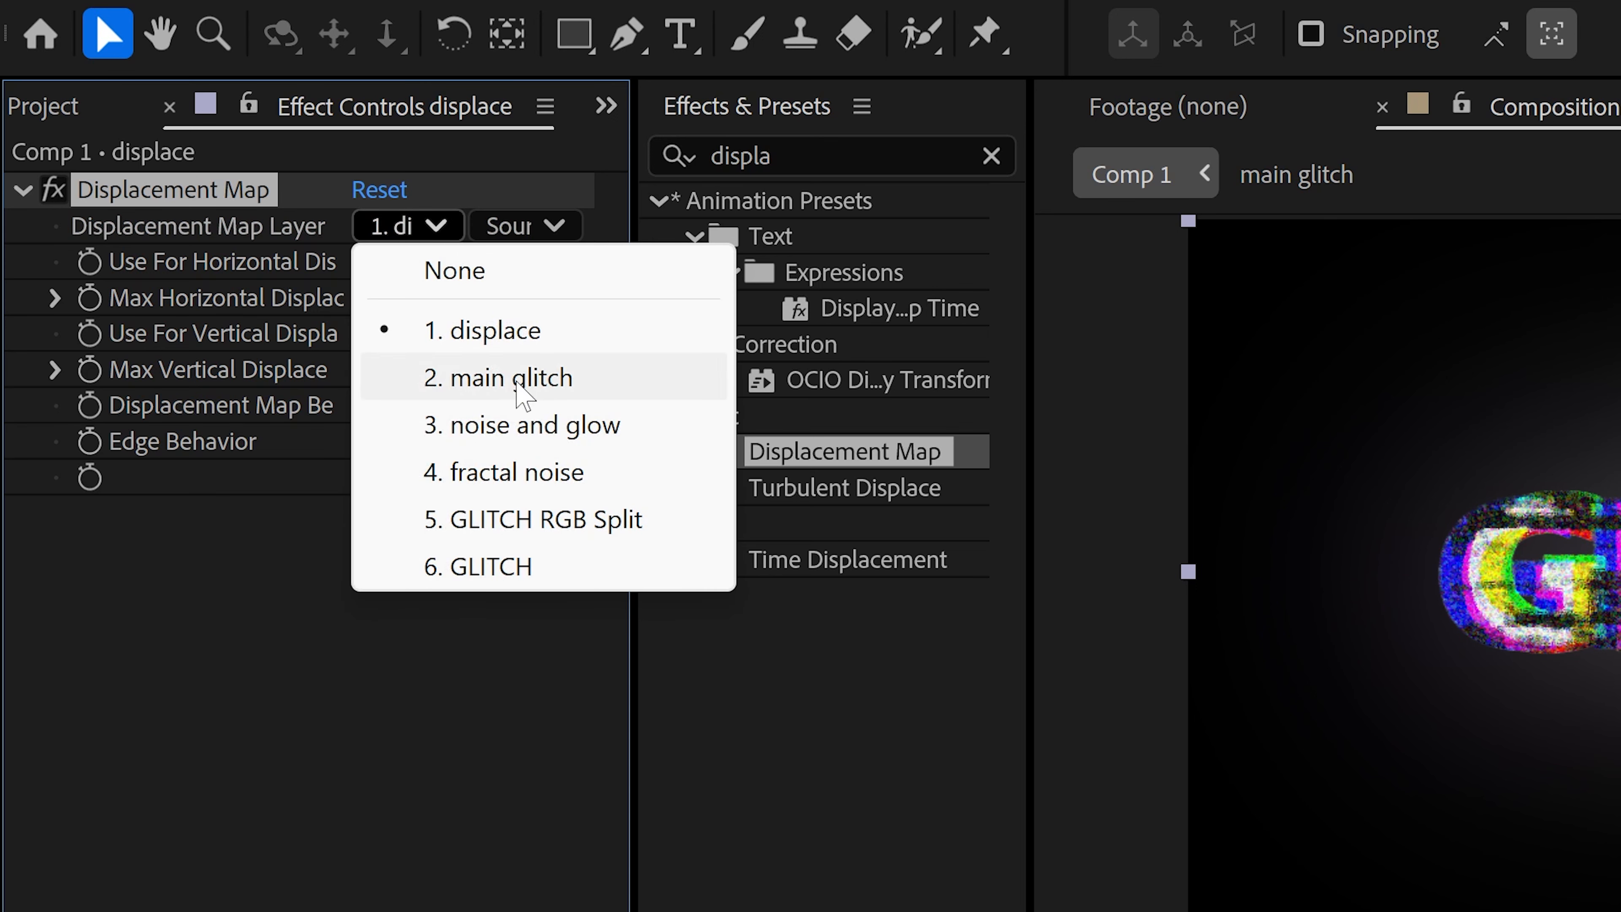
click(492, 378)
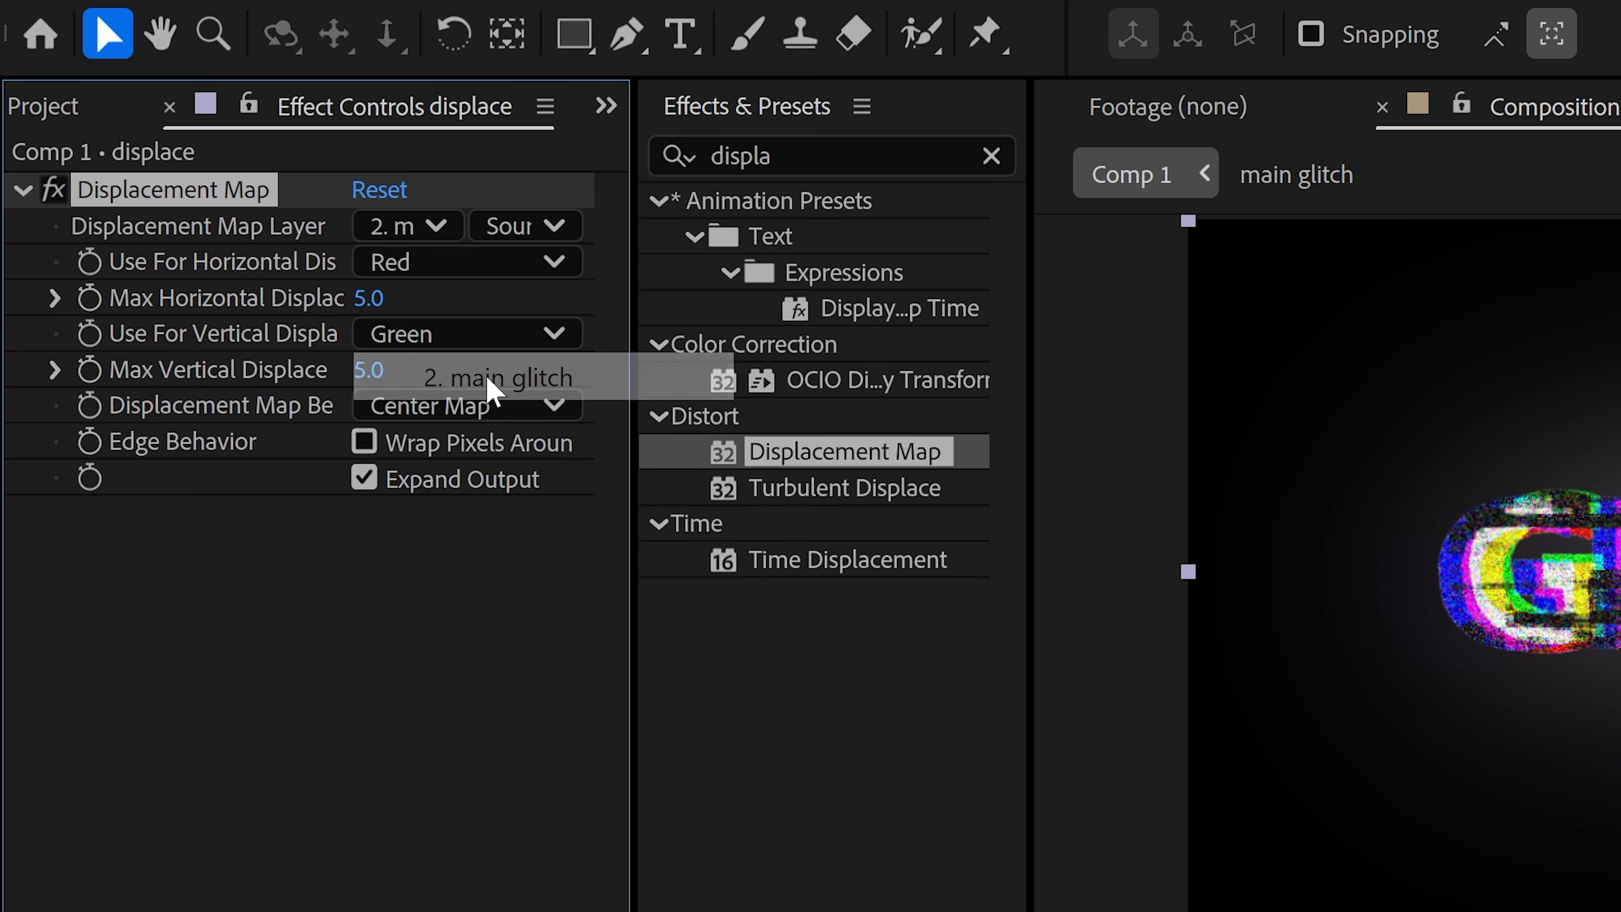
click(414, 305)
text(139)
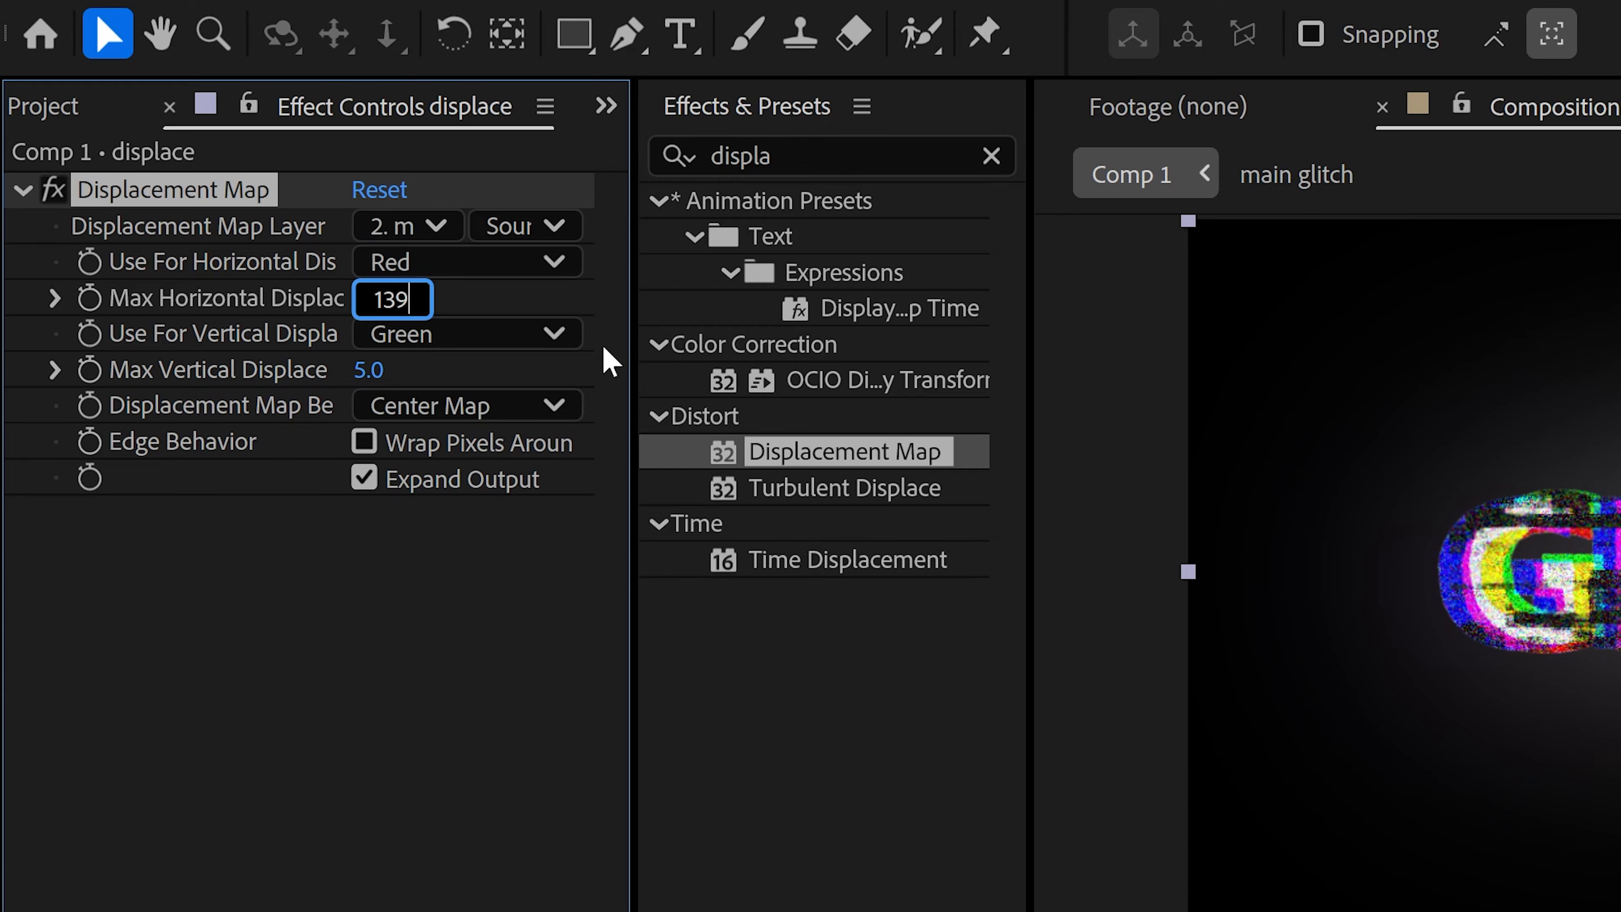
click(409, 376)
text(96)
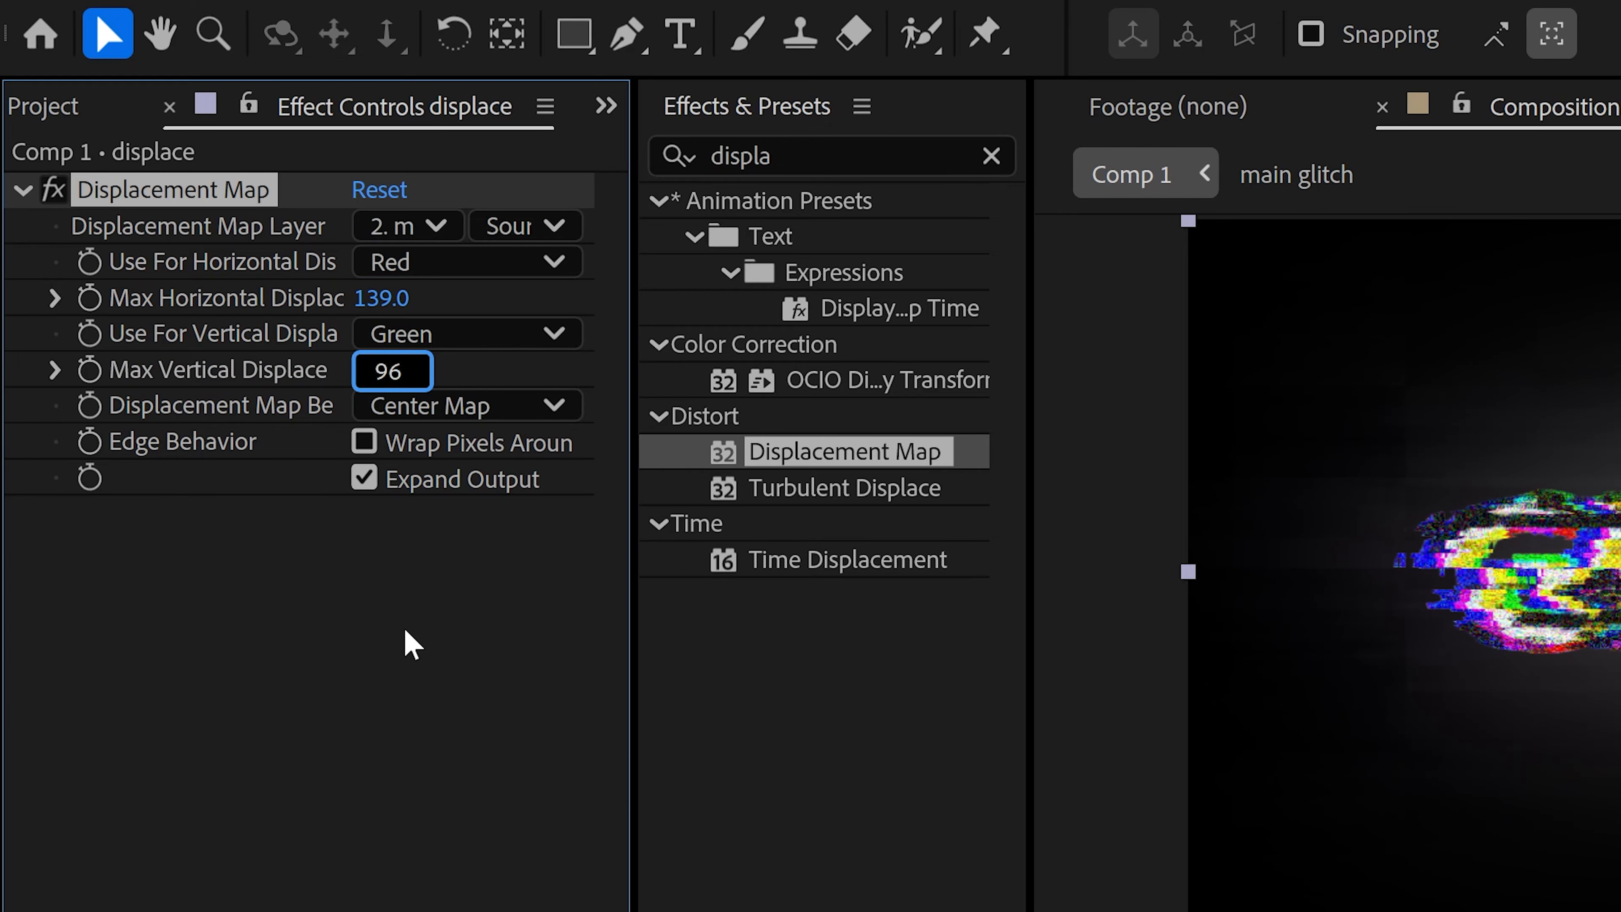
key(Return)
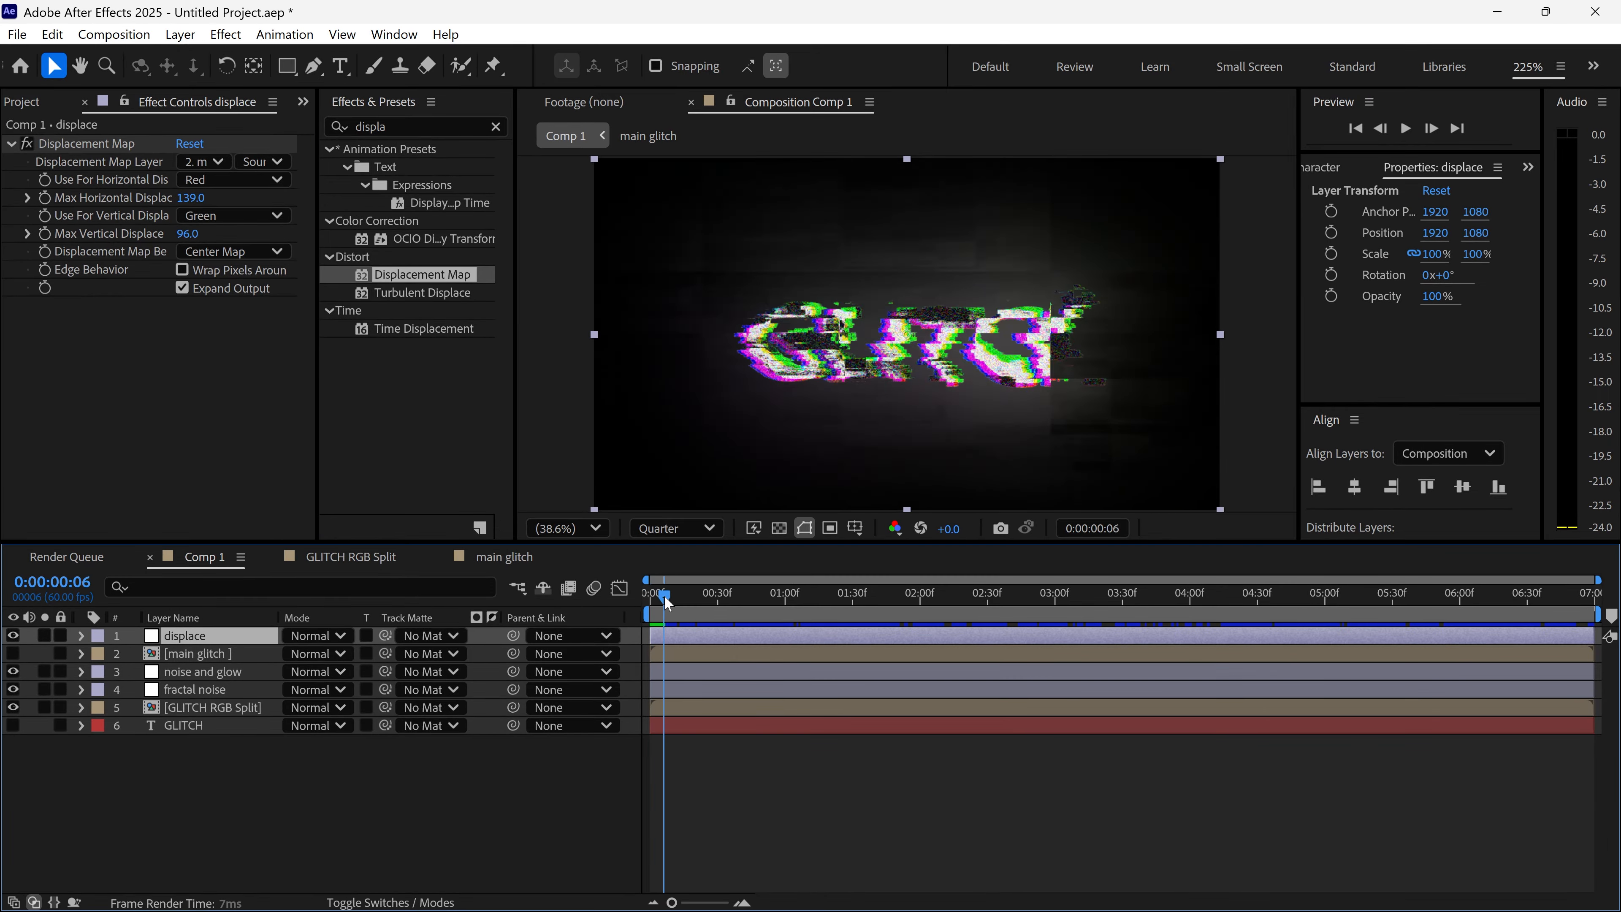
drag(665, 597, 627, 630)
click(496, 126)
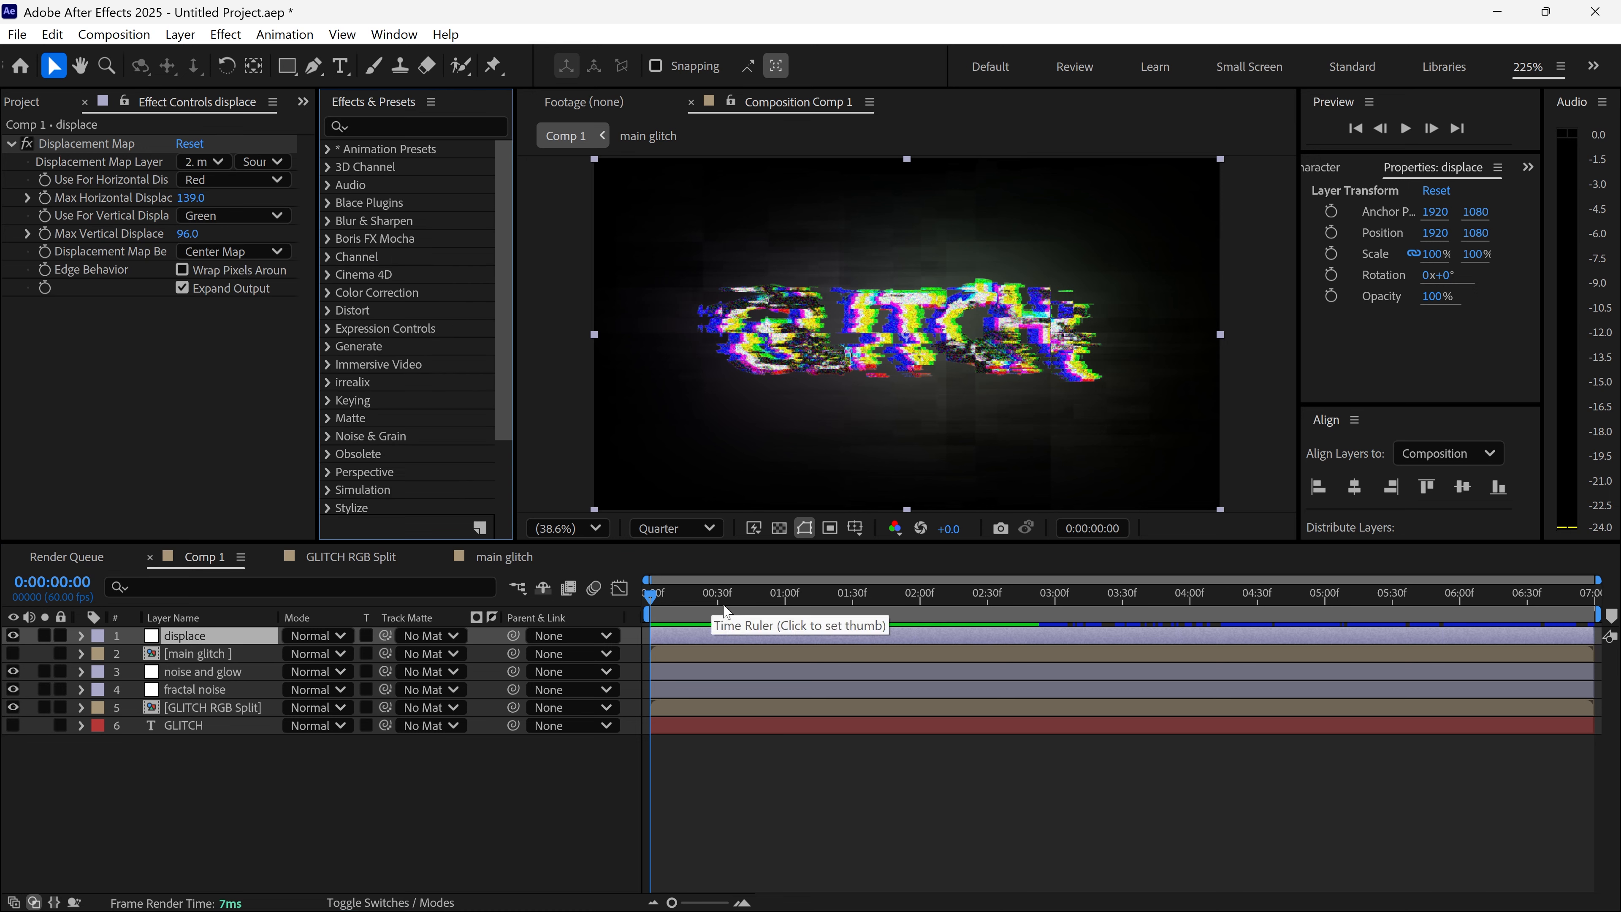
- Show the GLITCH text layer and trim the starts of displace, noise and glow, fractal noise and GLITCH RGB Split to the 00:30f mark
click(12, 725)
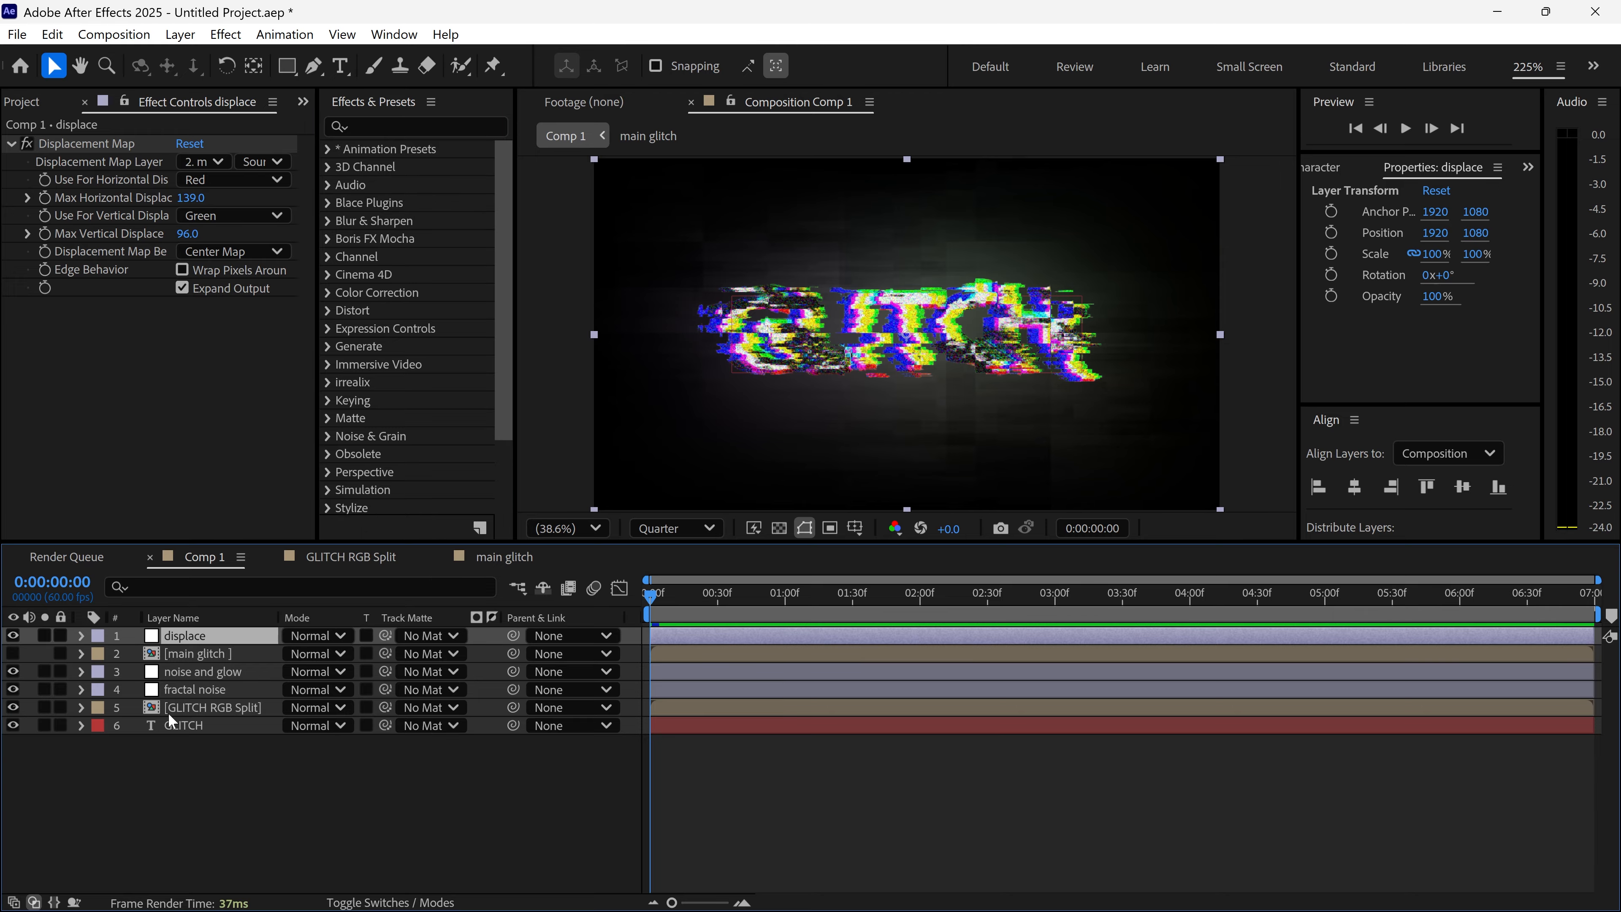
click(185, 708)
click(203, 671)
key(Caps_Lock)
key(Caps_Lock)
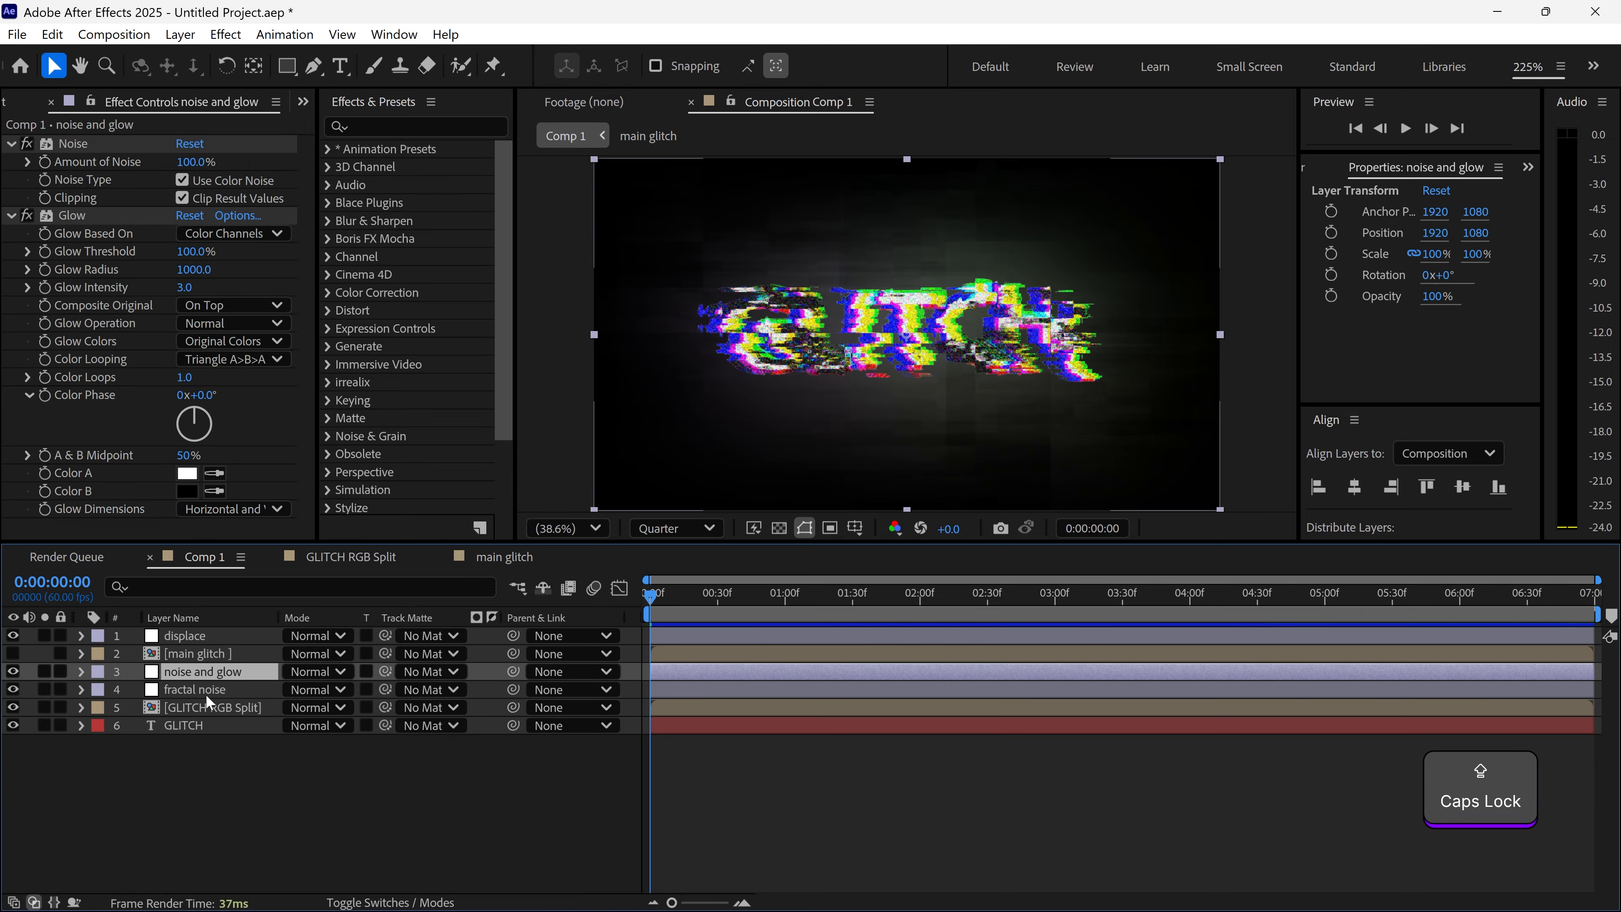
shift+click(195, 710)
ctrl+click(185, 635)
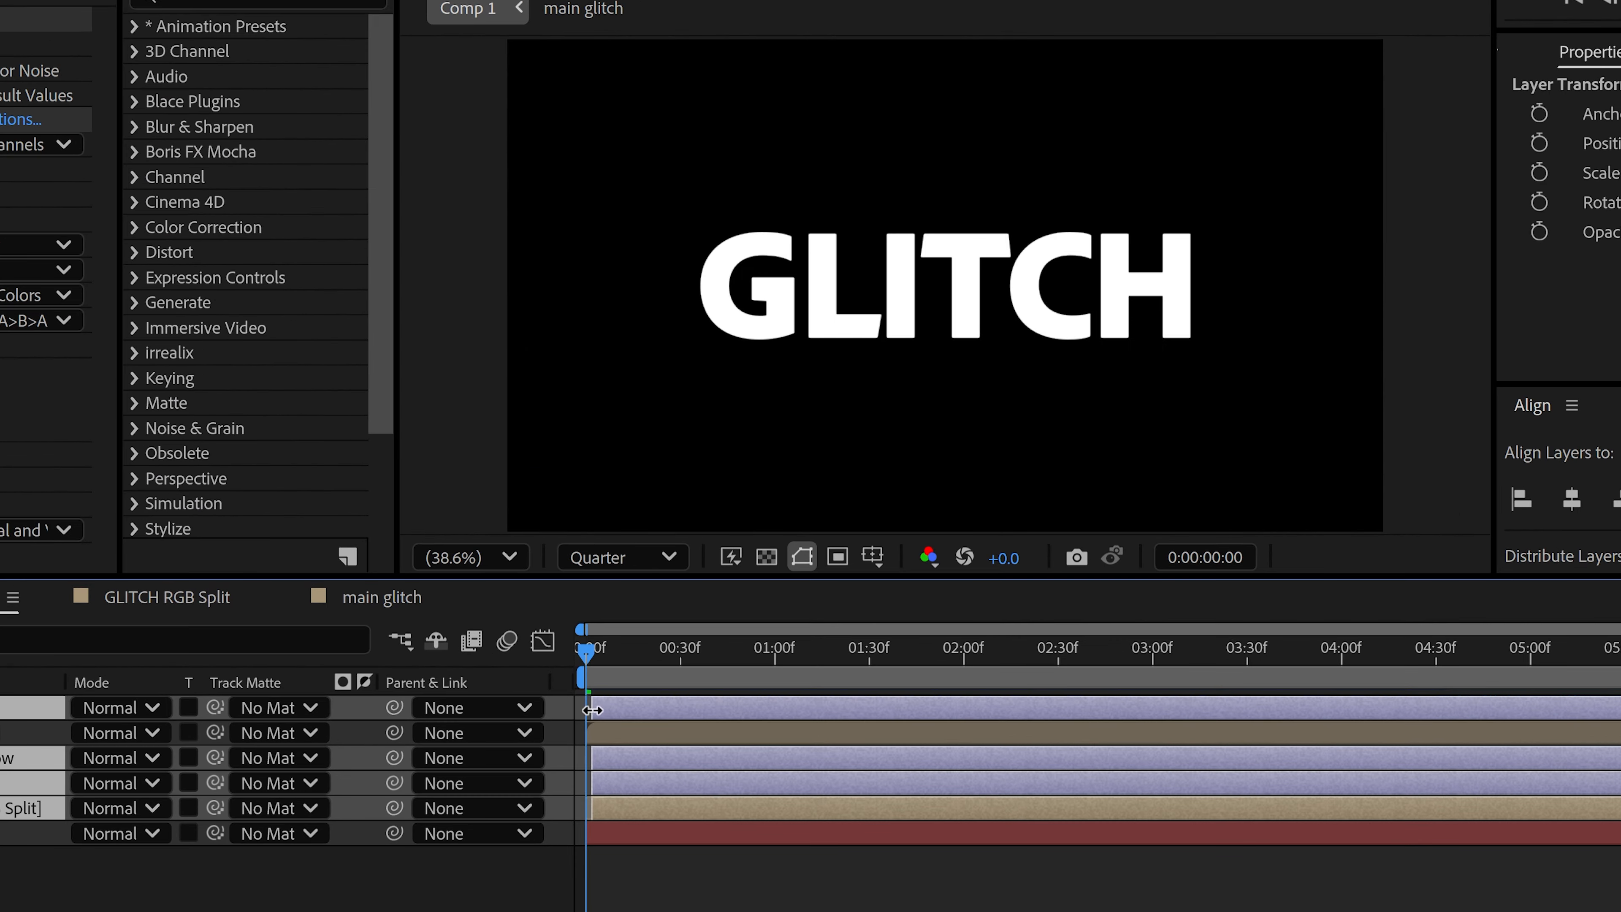
drag(651, 636, 718, 641)
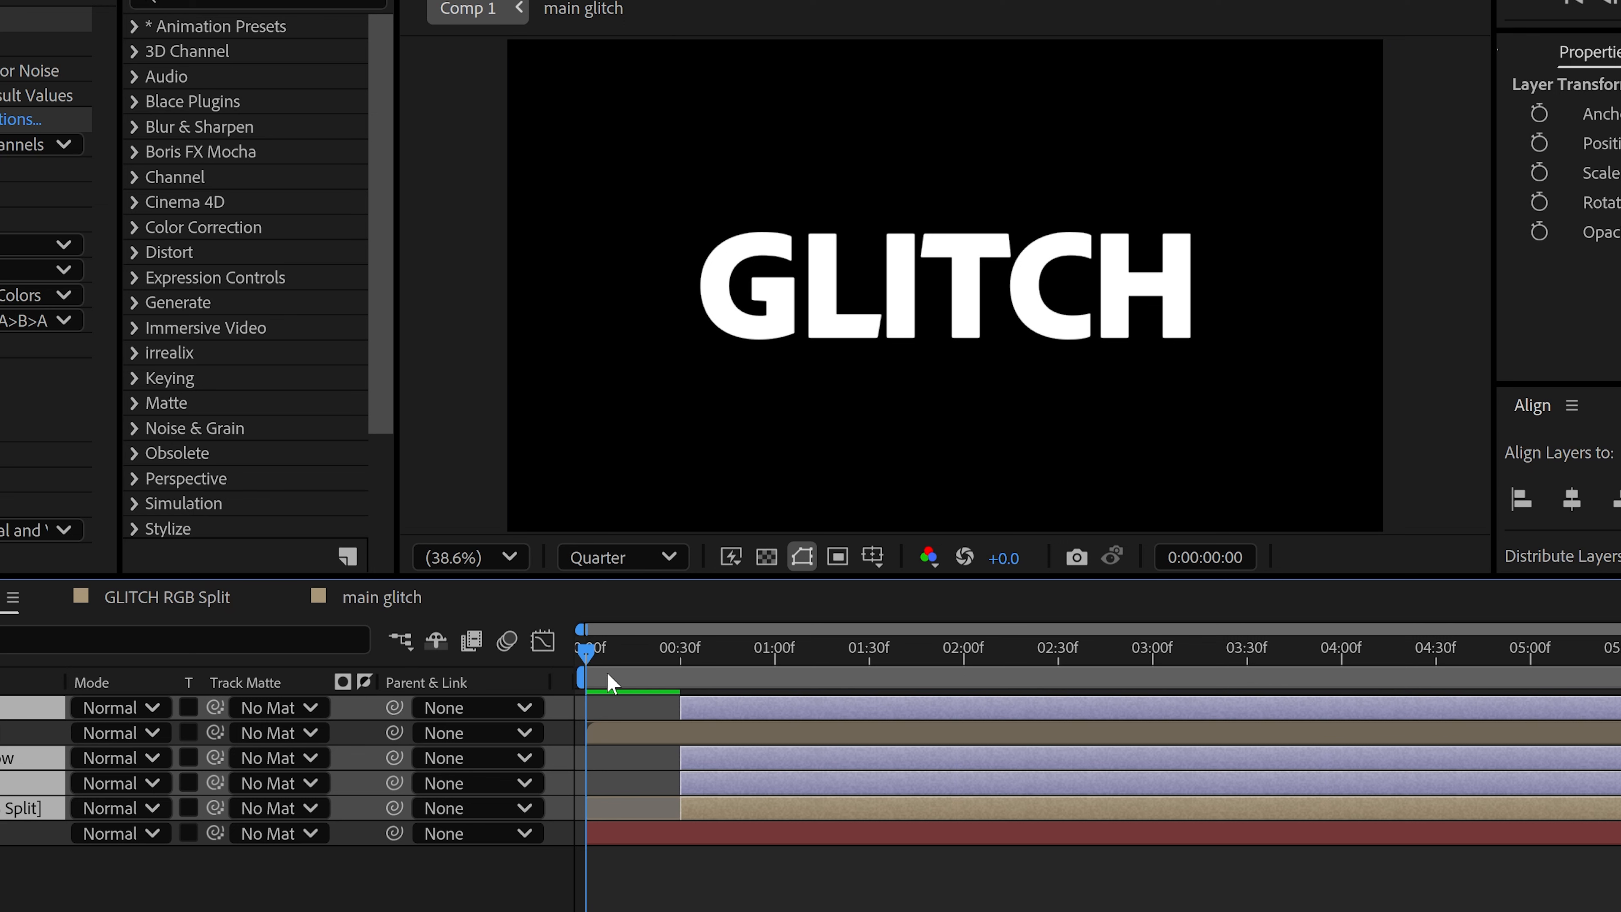
- Split the four selected glitch layers at 0:00:00:46 and move the split-off parts to start at the 01:00f mark
drag(610, 682, 729, 664)
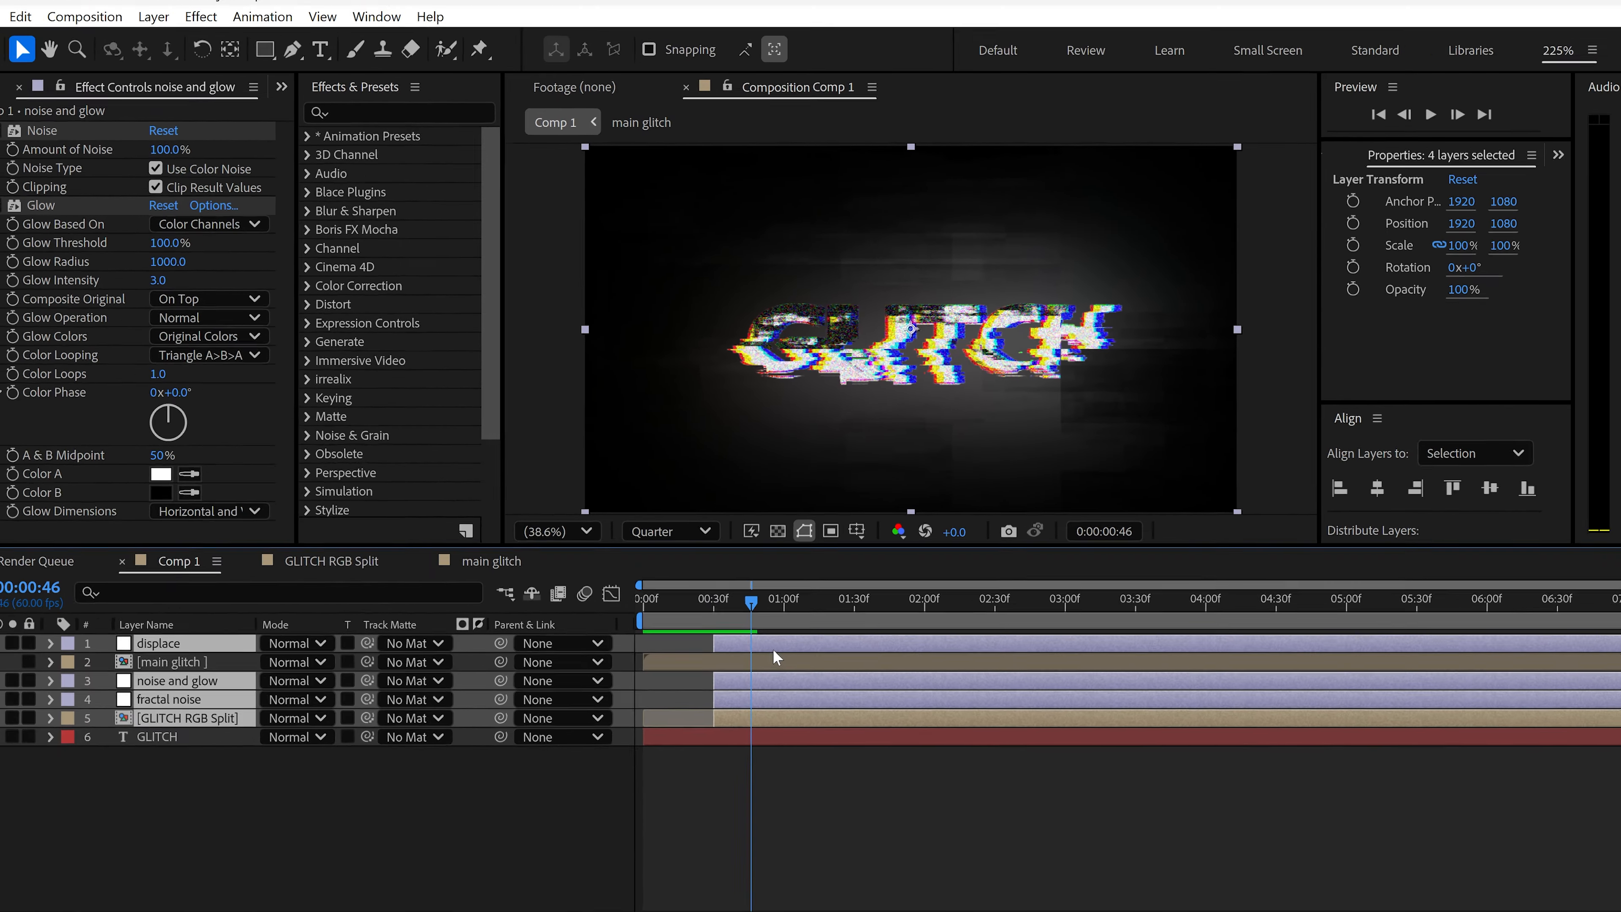
key(ctrl)
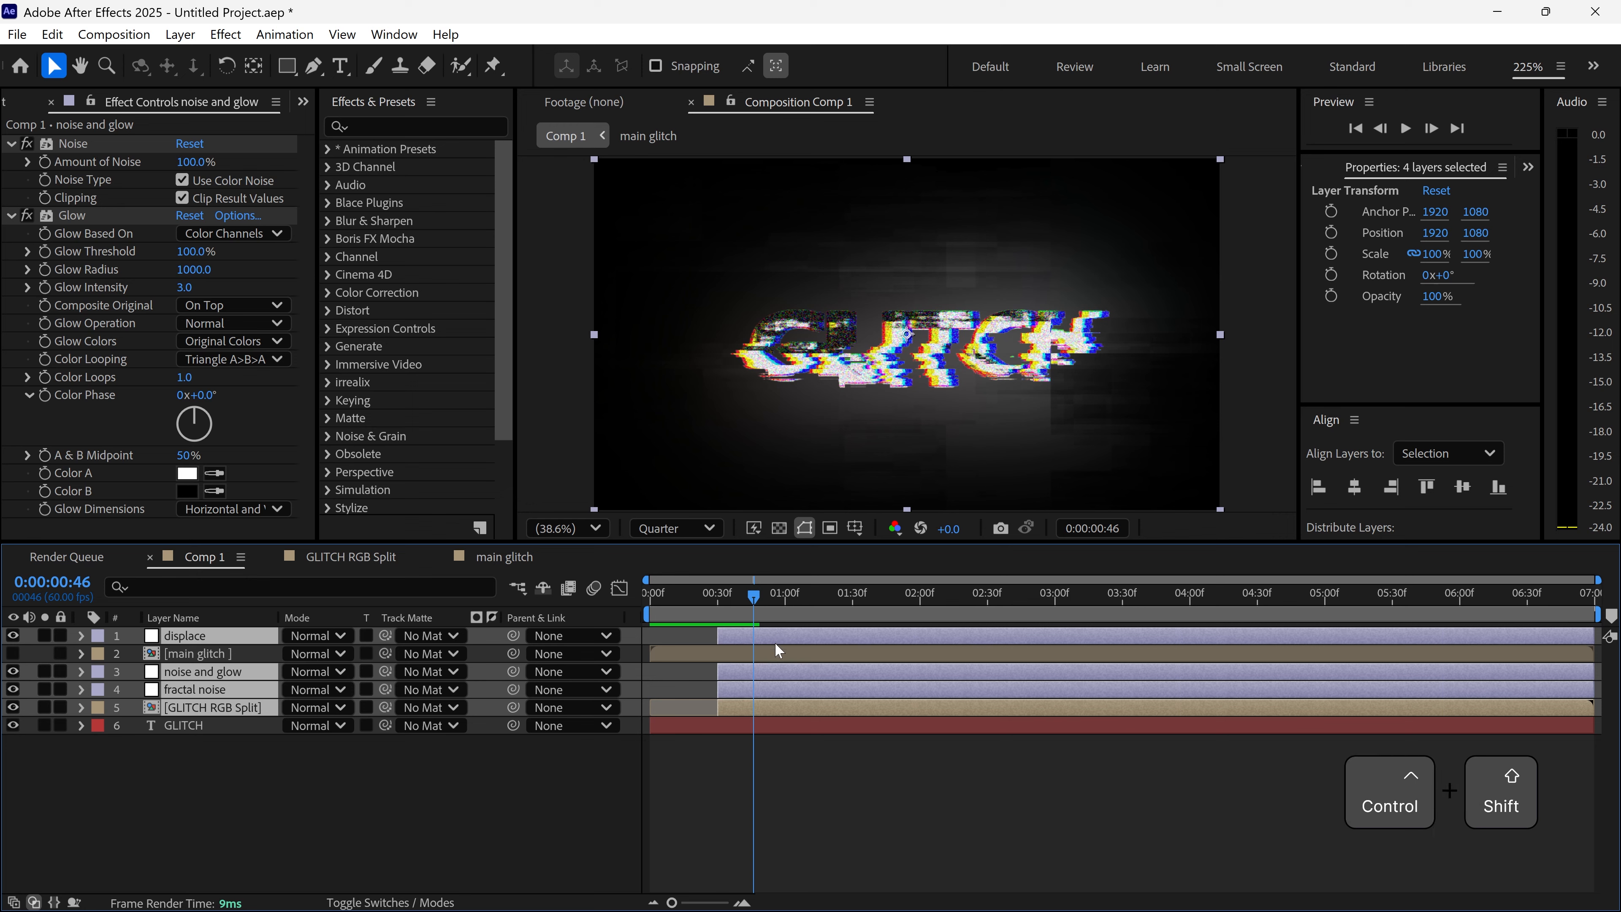
key(ctrl+shift+d)
drag(776, 639, 801, 606)
- Split the second glitch section at 0:00:01:09 and the third just before the 02:00f mark, moving each remainder later in time
click(745, 594)
drag(805, 608, 806, 608)
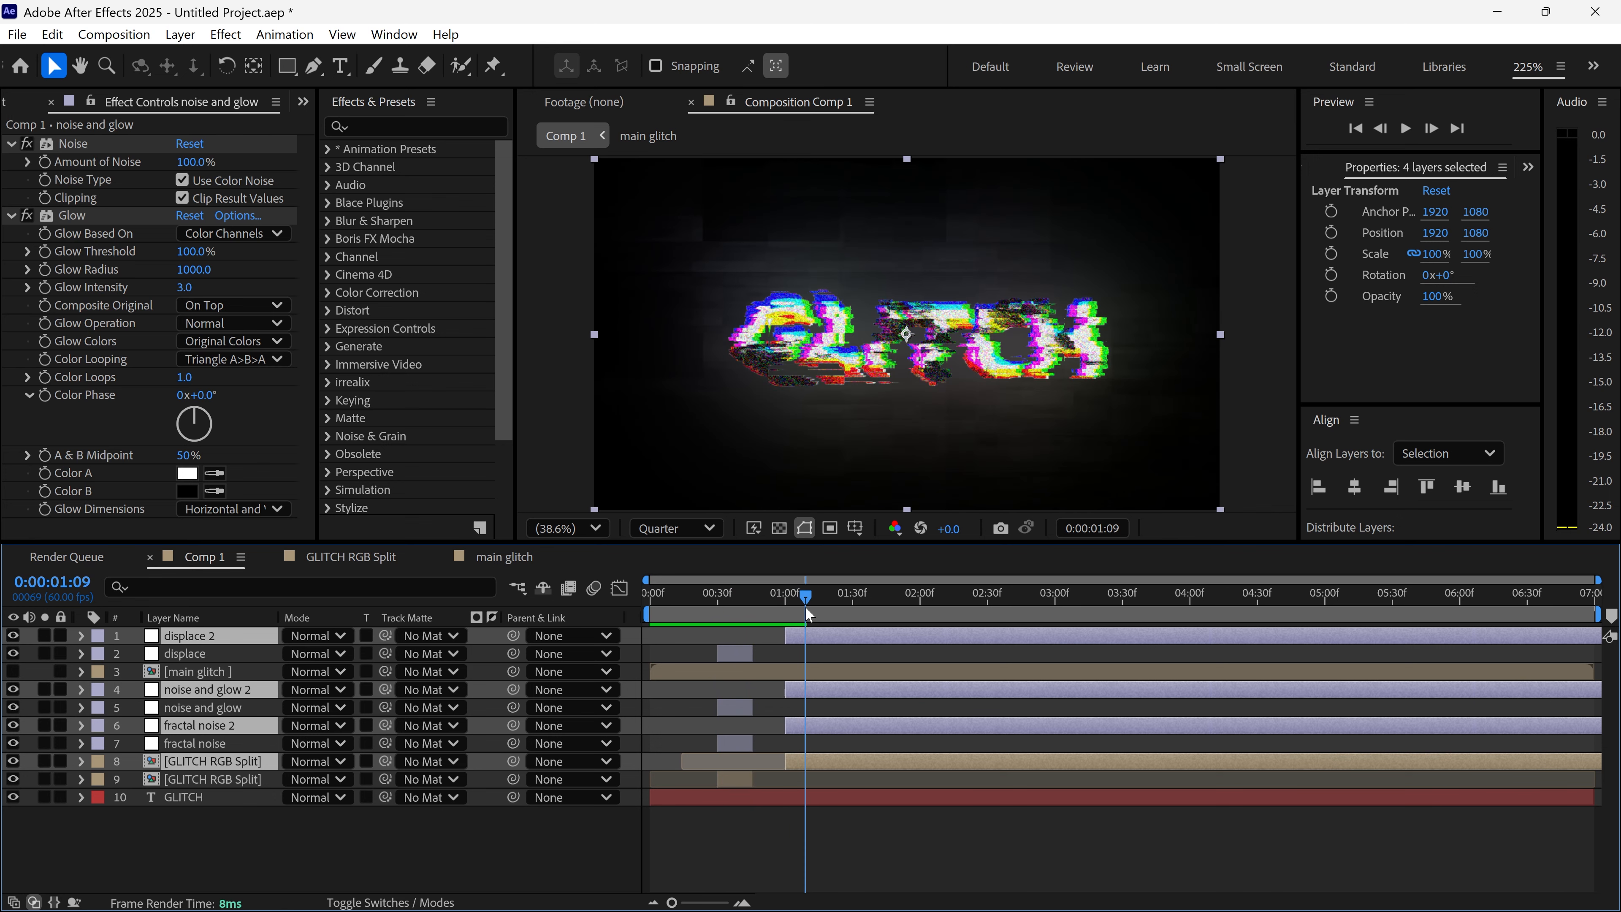
key(ctrl+shift+d)
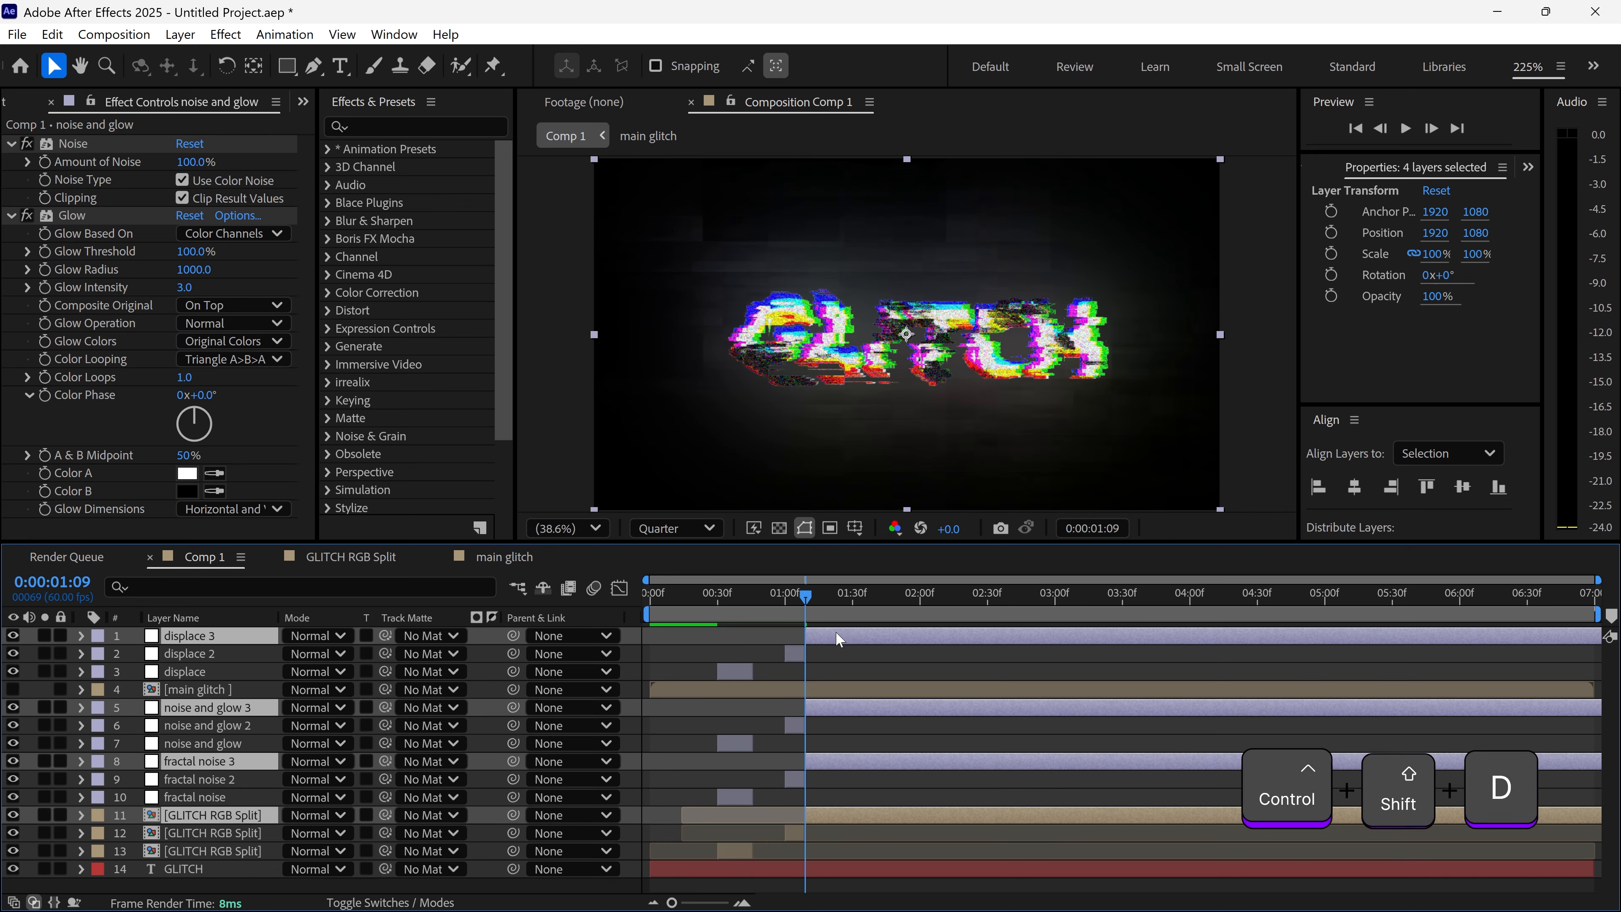
drag(836, 633, 951, 638)
key(ctrl+shift+d)
- Set Max Horizontal Displacement to 206 and Max Vertical Displacement to 281 on the displace 3 layer
drag(853, 598, 840, 602)
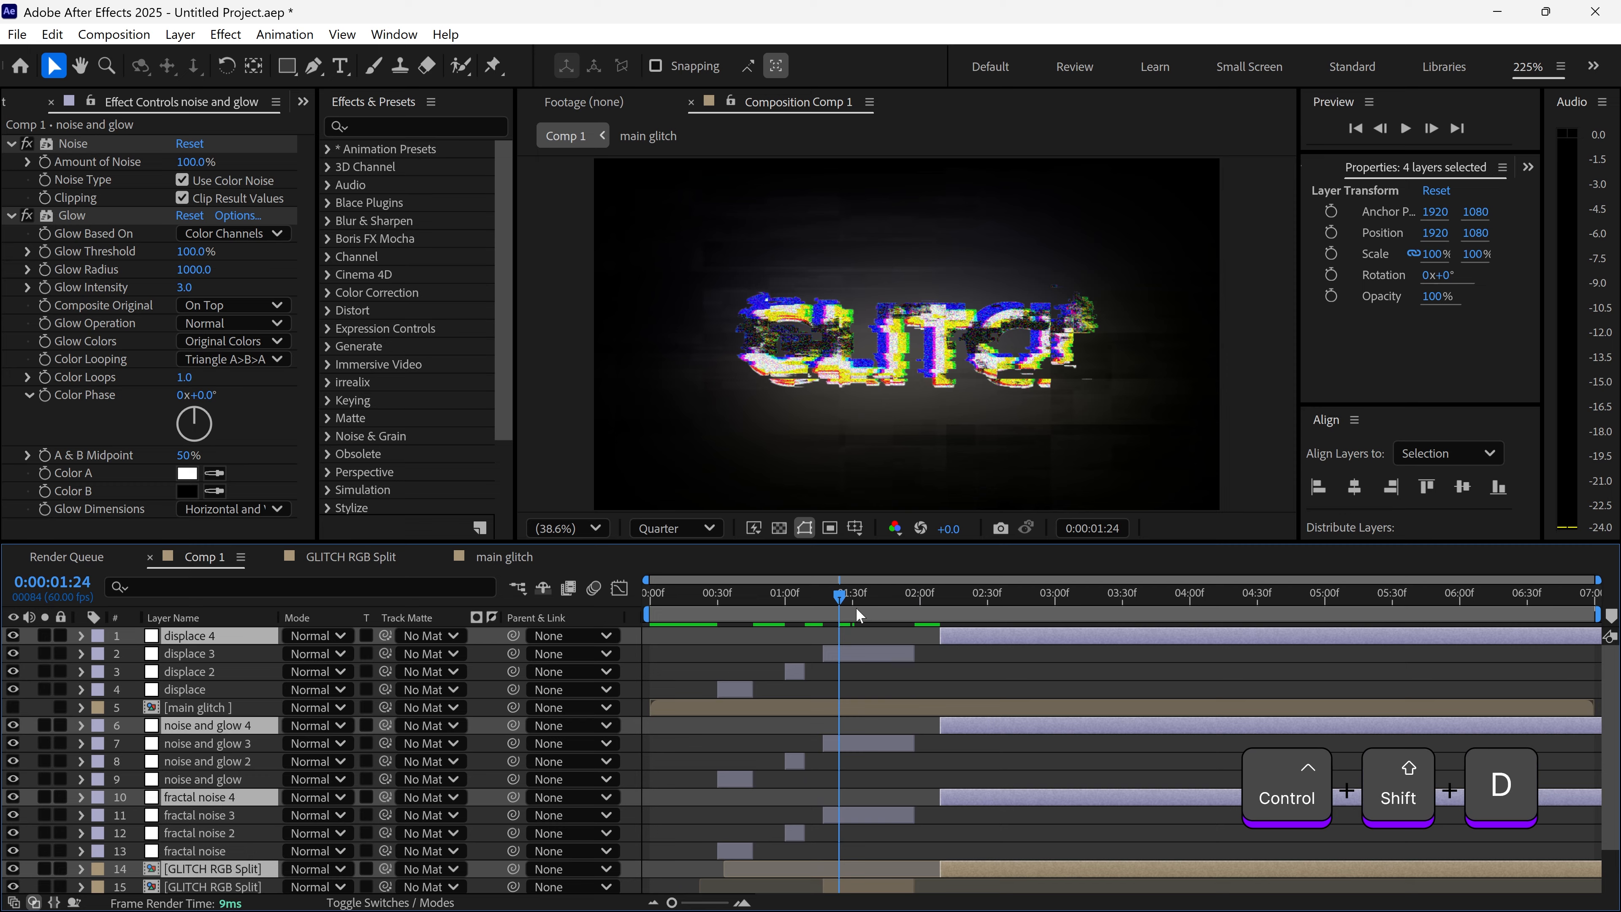
click(859, 654)
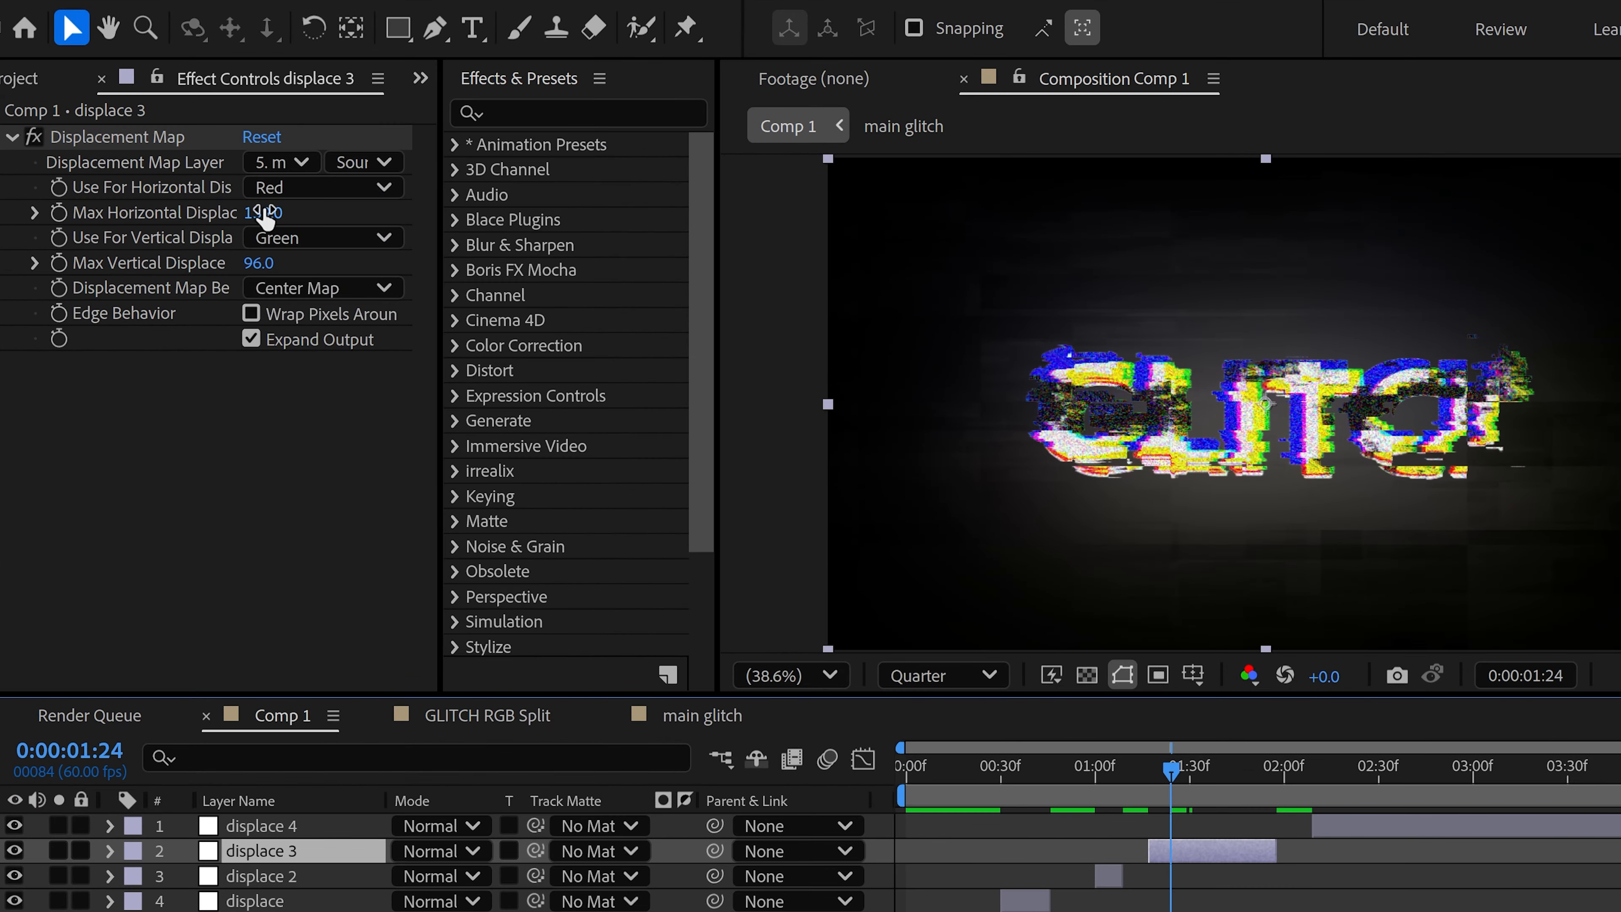
drag(189, 197, 240, 197)
drag(334, 213, 361, 225)
drag(260, 263, 422, 264)
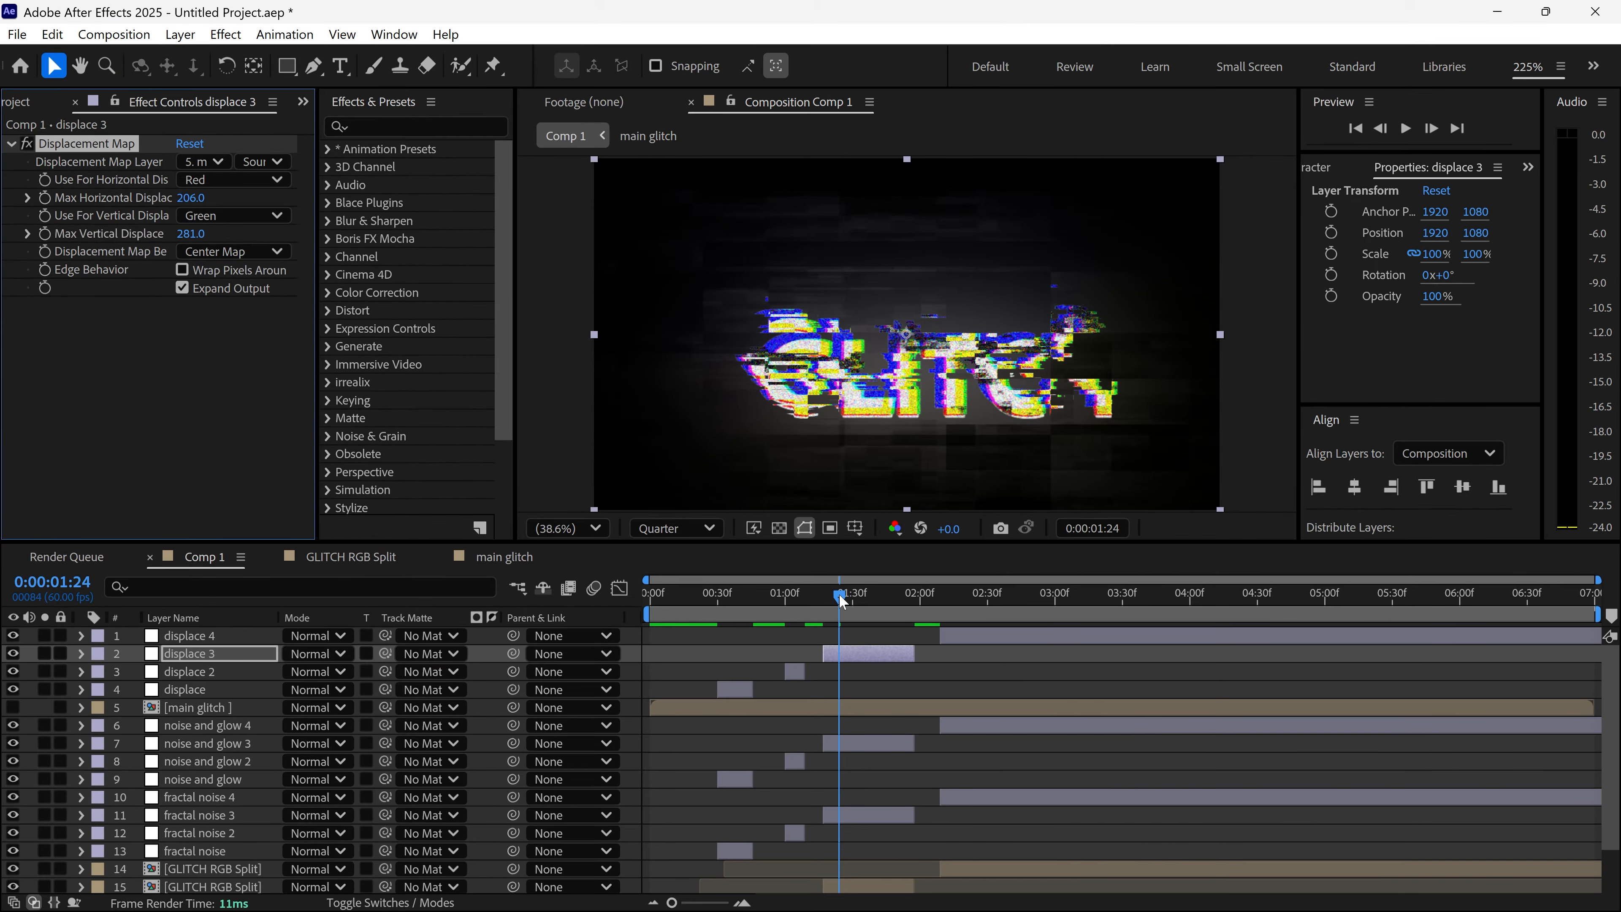
- Add the TOP10 glitch sound effect MP3 below the GLITCH text layer at the start of Comp 1 and show its waveform
drag(842, 601, 651, 603)
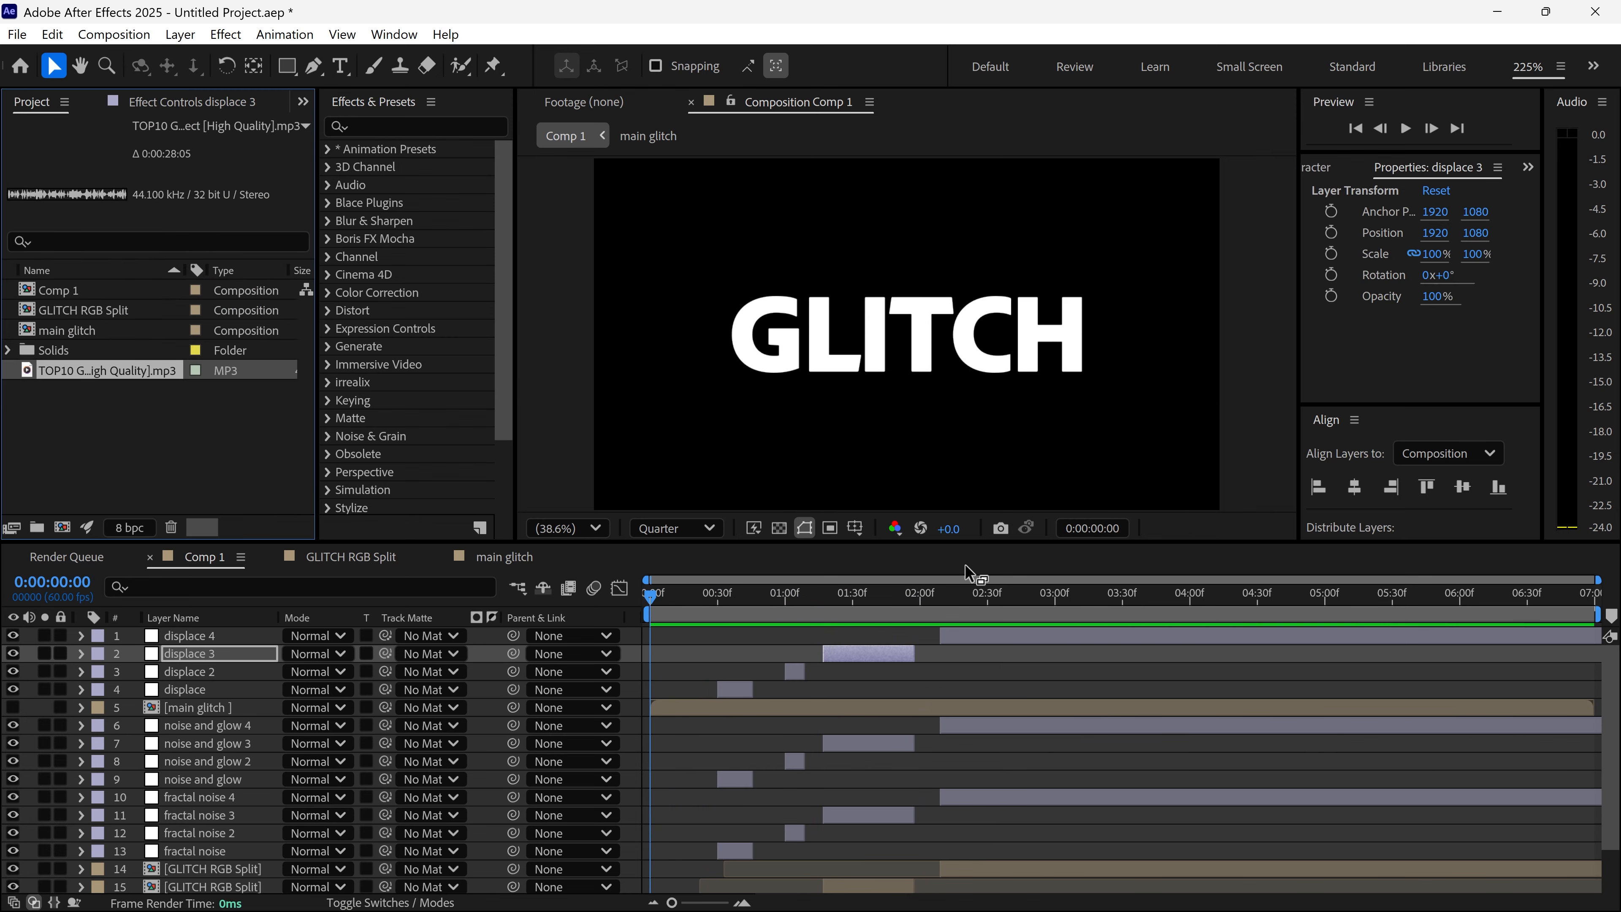
scroll(1618, 760, down, 3)
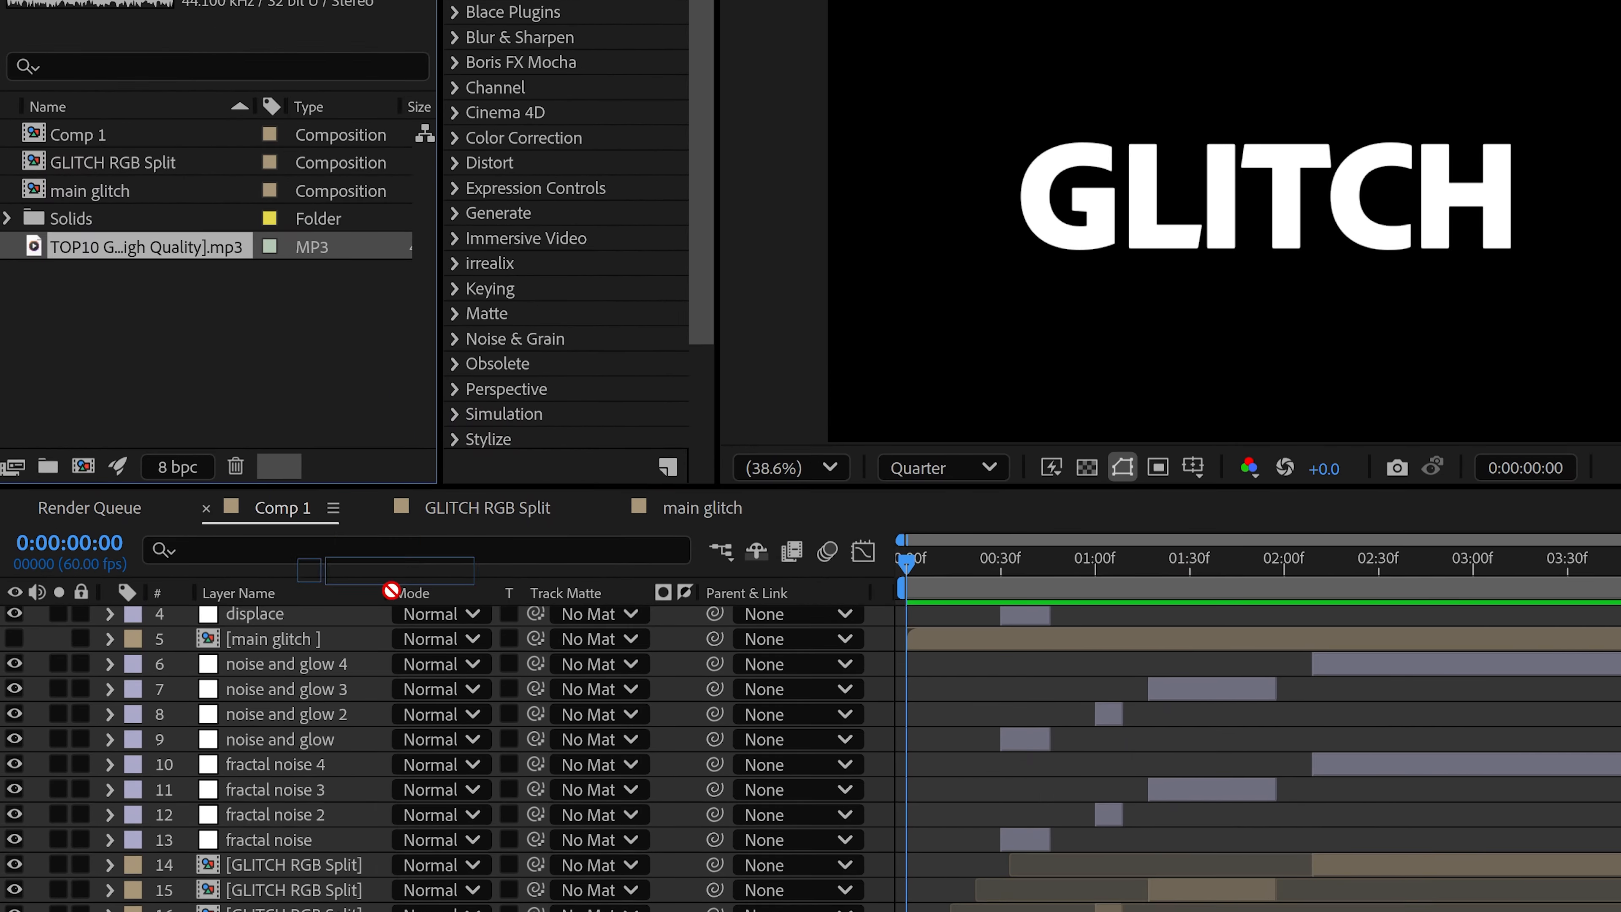
drag(112, 464, 283, 911)
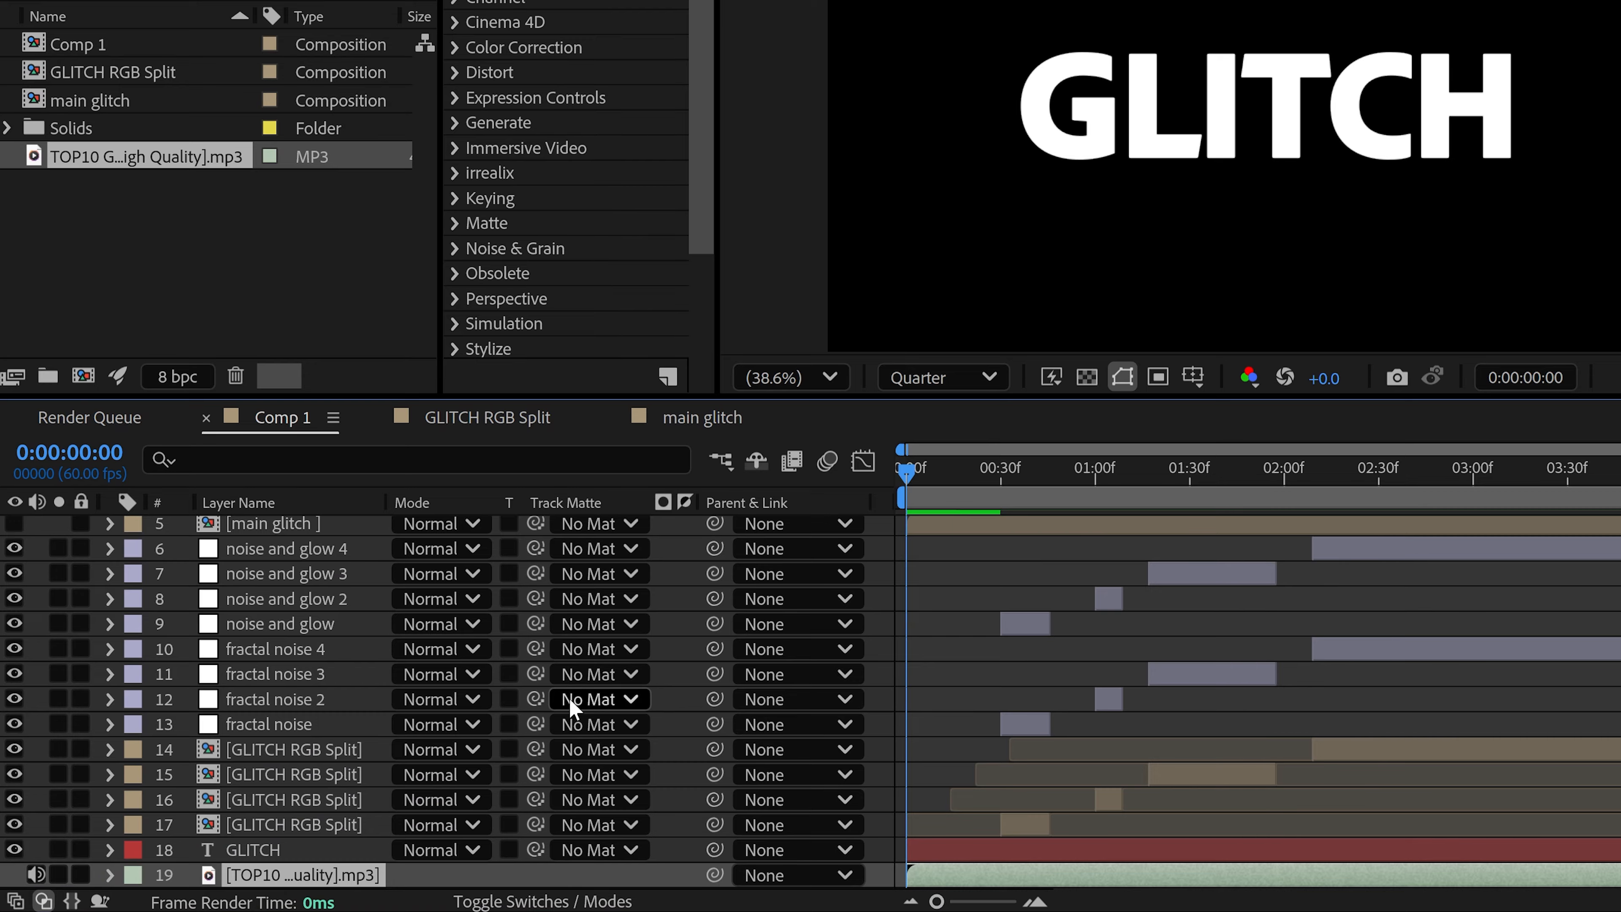
key(l)
key(l)
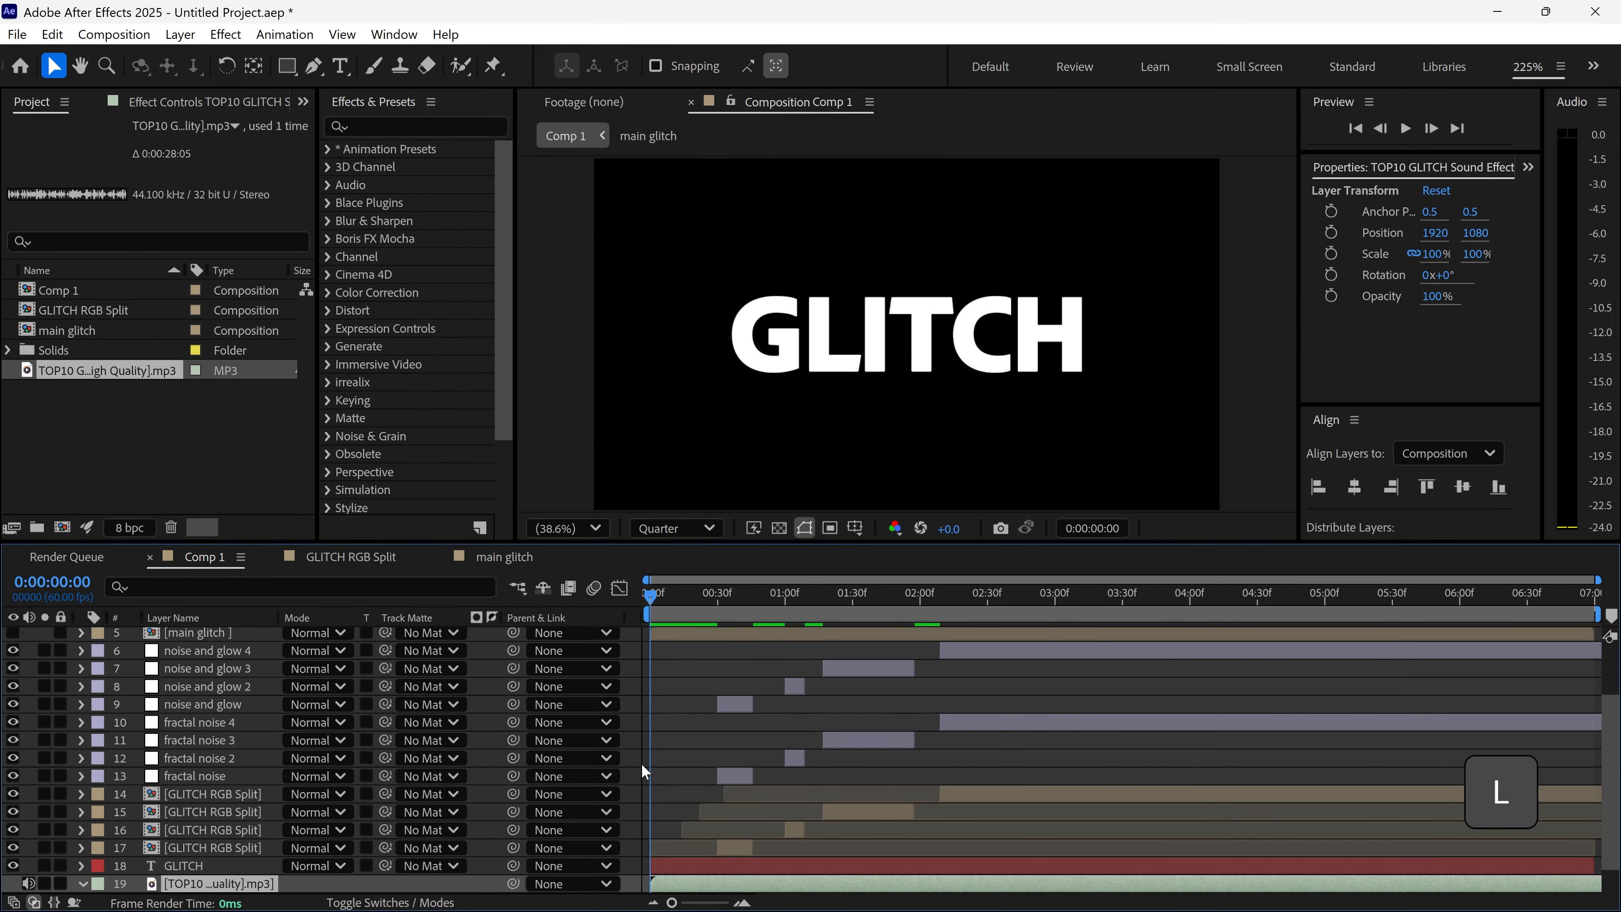
scroll(744, 737, down, 2)
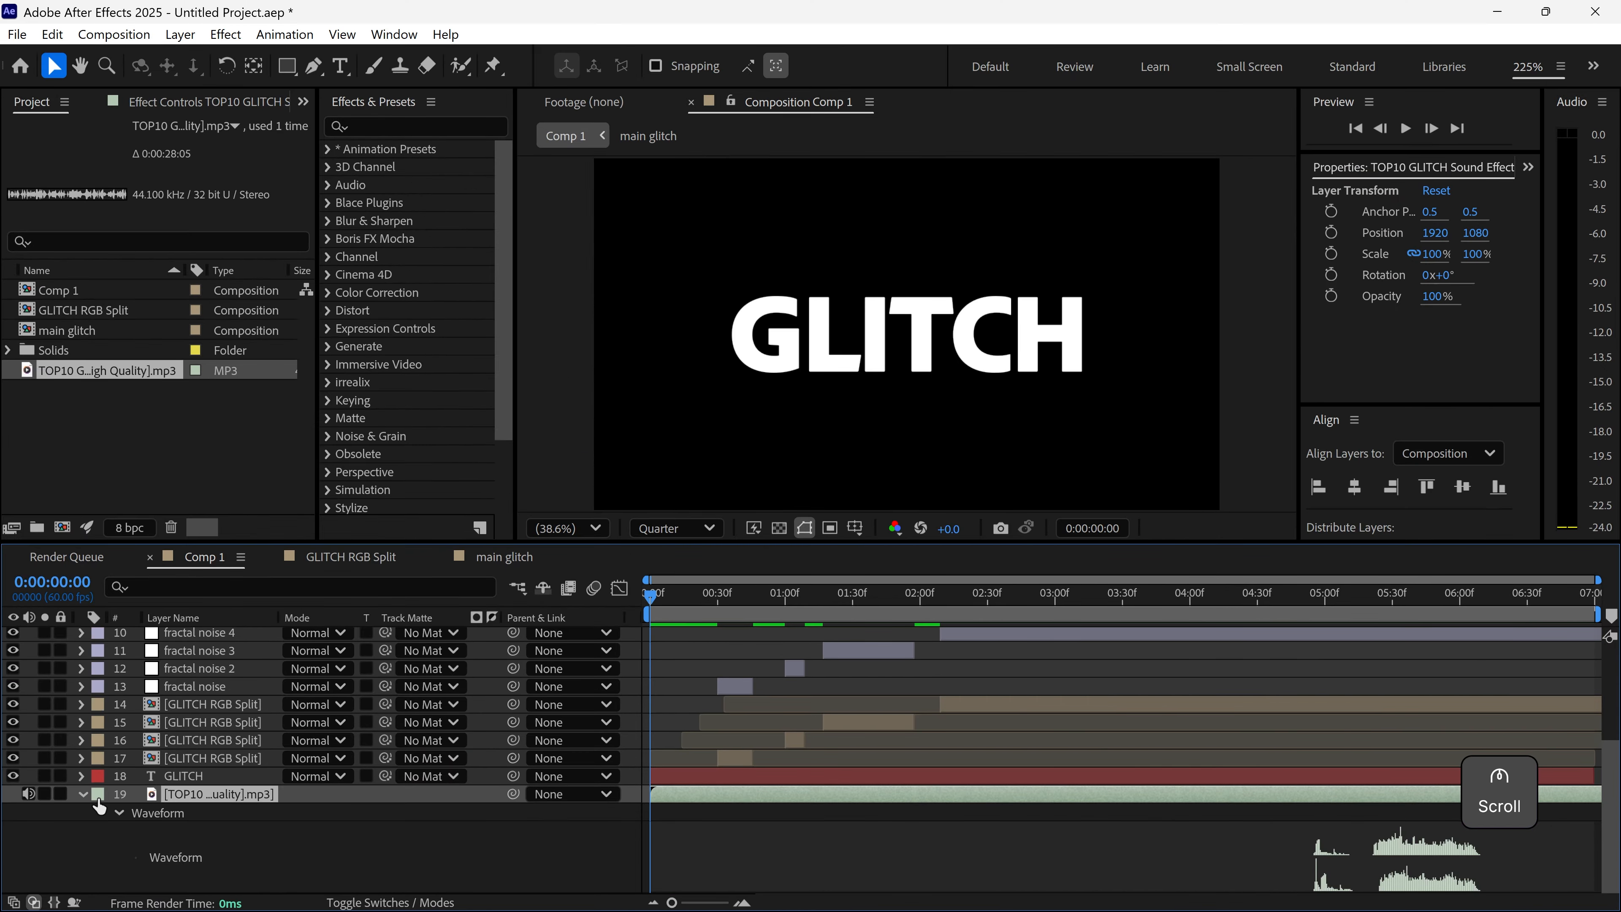
click(119, 814)
click(117, 885)
scroll(117, 886, down, 2)
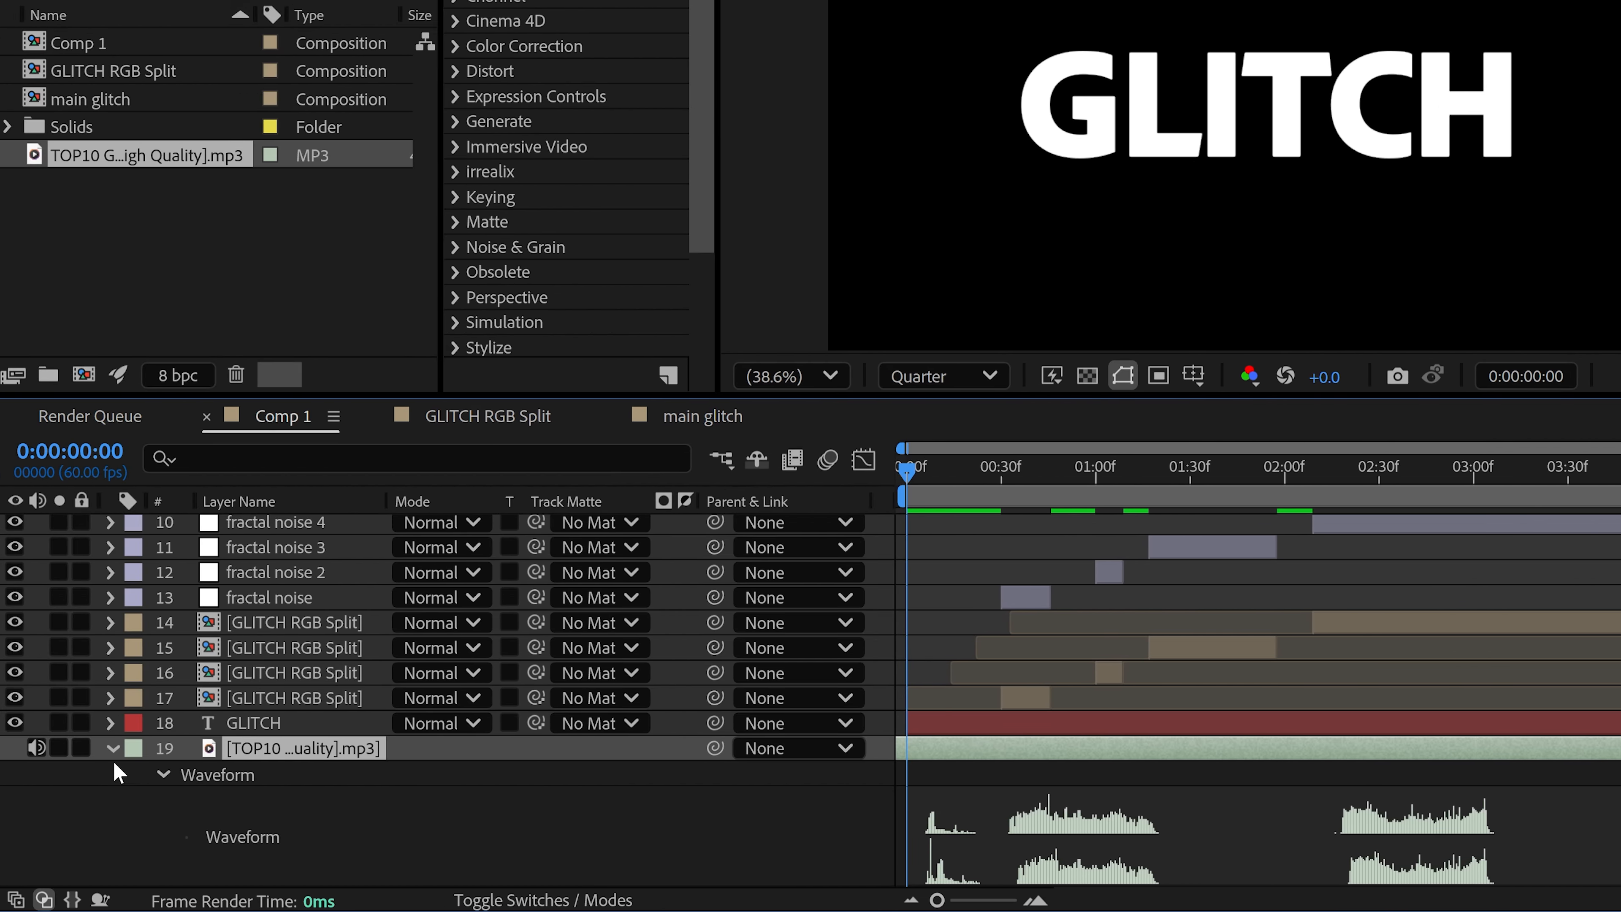
- Set the Audio Levels of the MP3 sound effect layer to -14 dB
key(l)
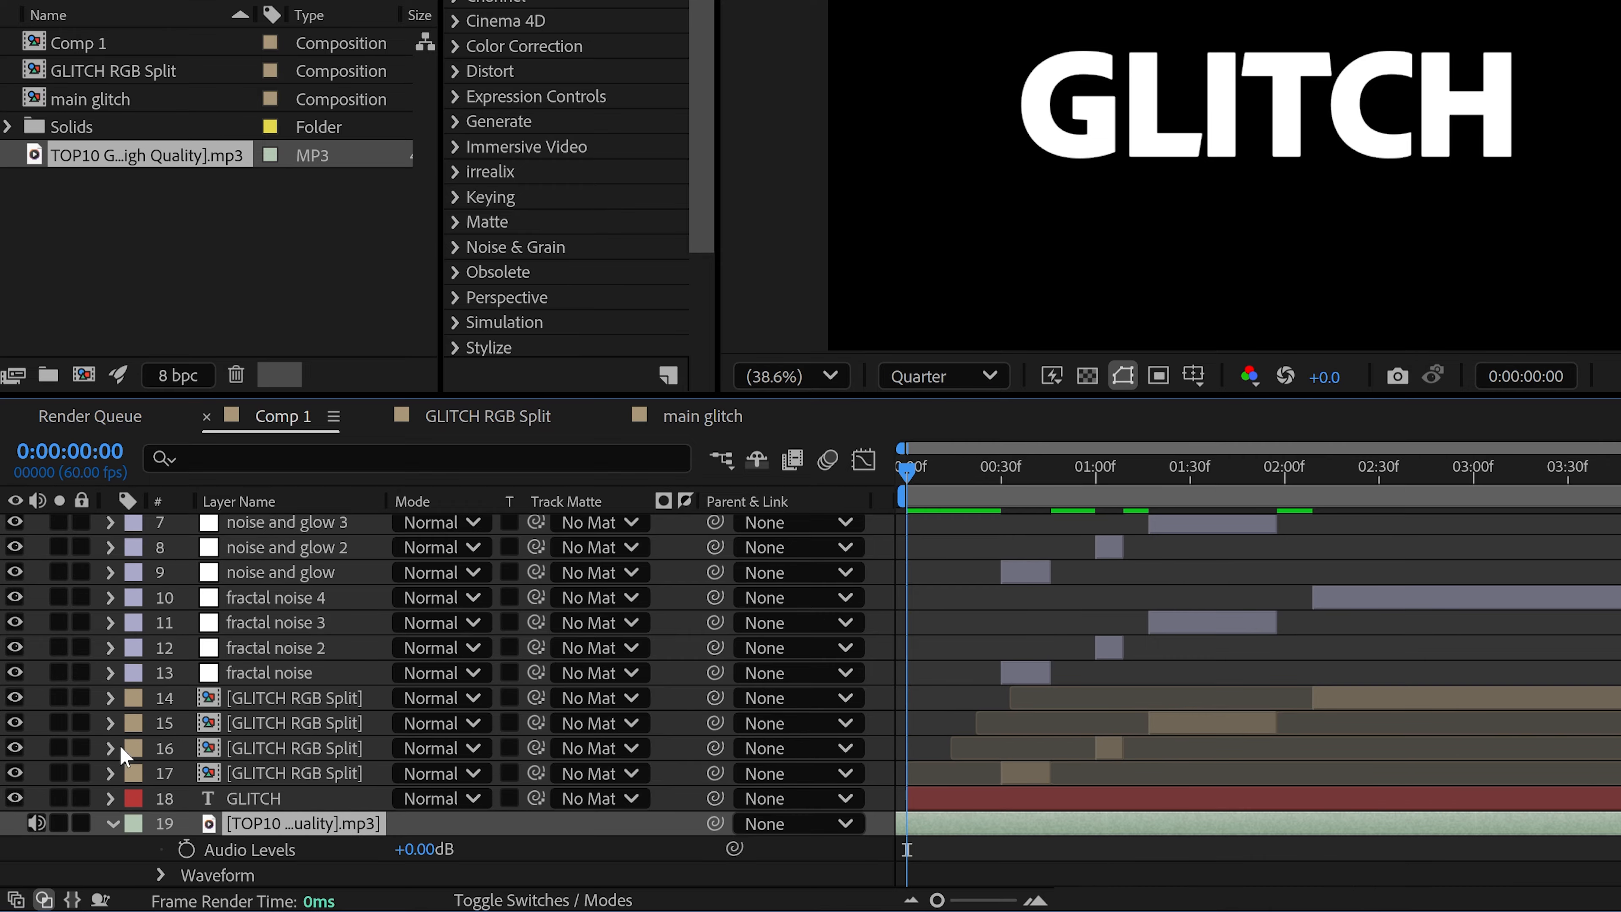
click(415, 856)
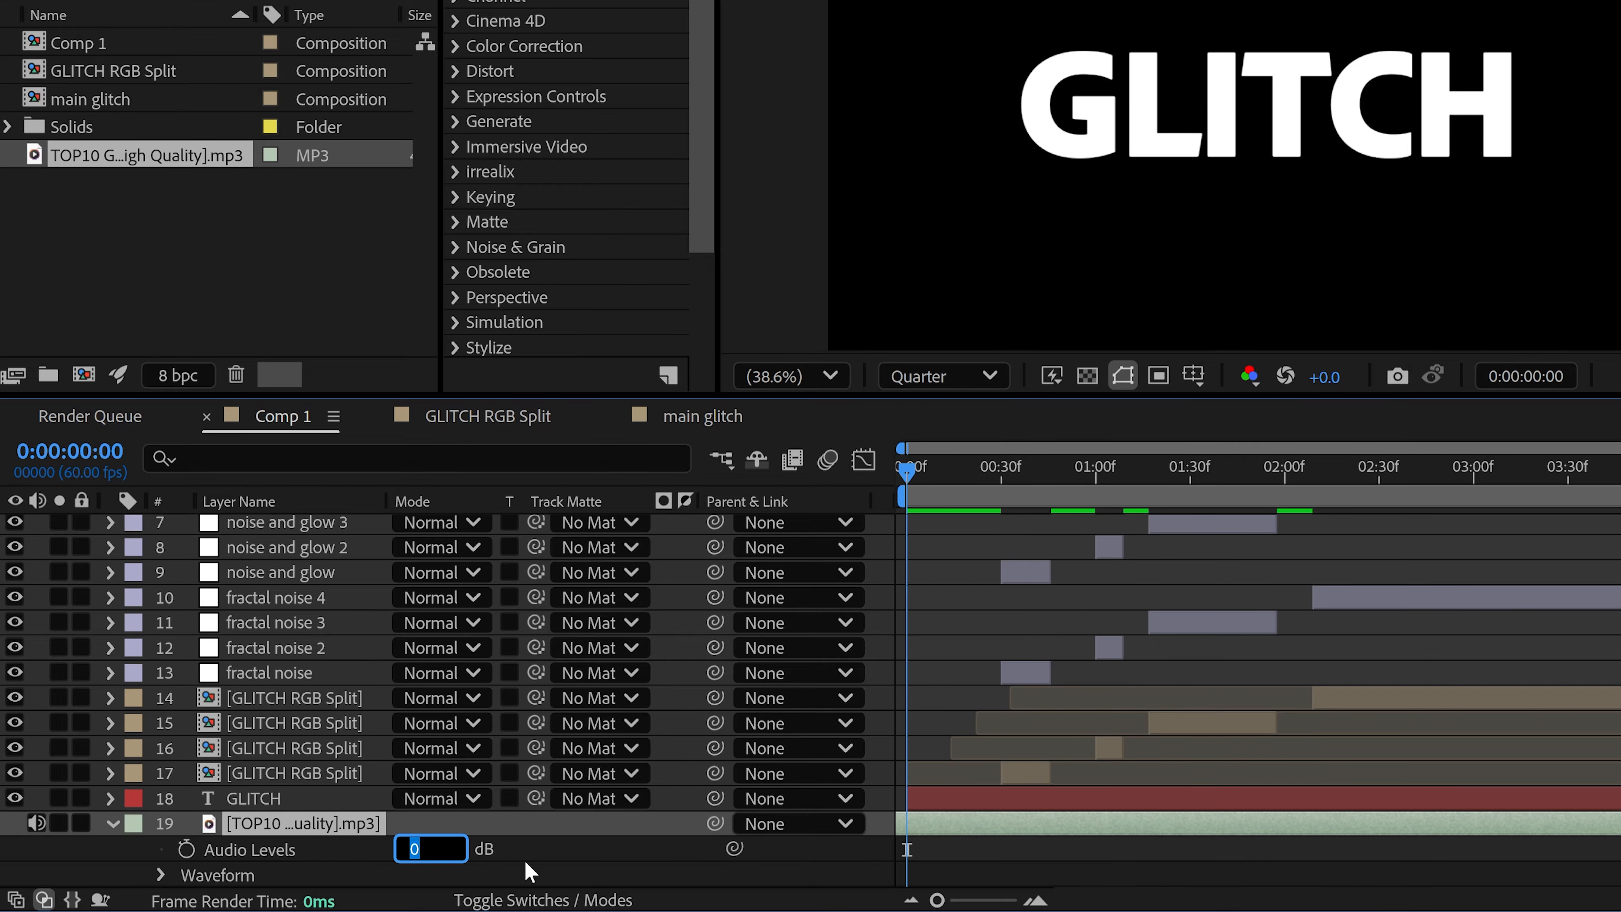
text(-14)
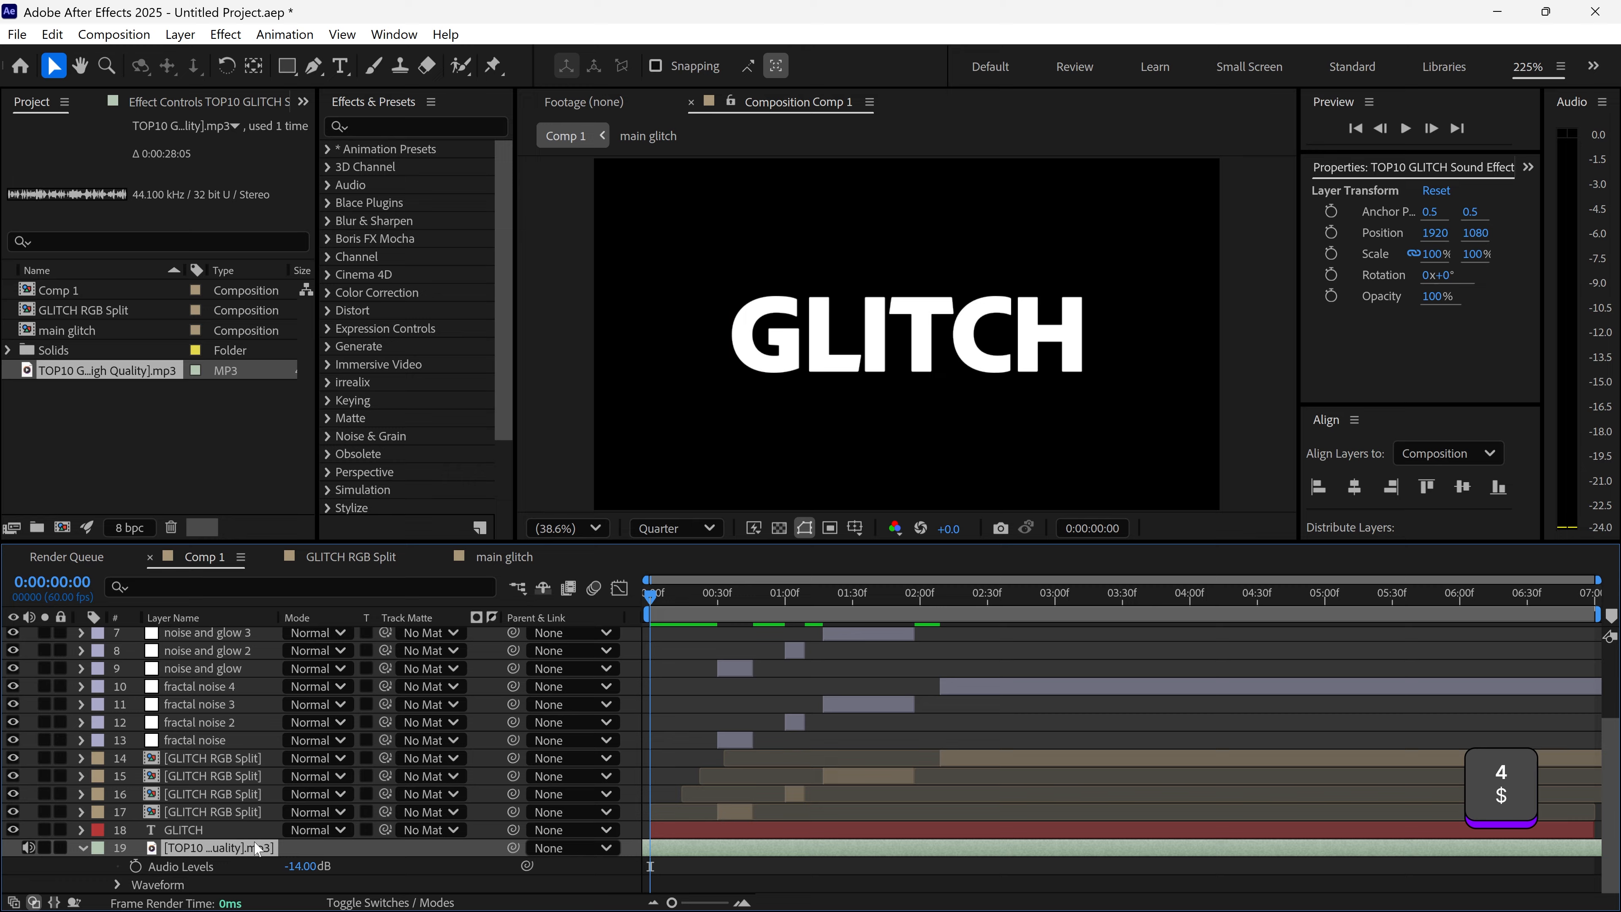
key(Return)
- Show the MP3 layer's waveform and shift the audio so its first sound lines up with the first glitch burst near 00:30f
key(l)
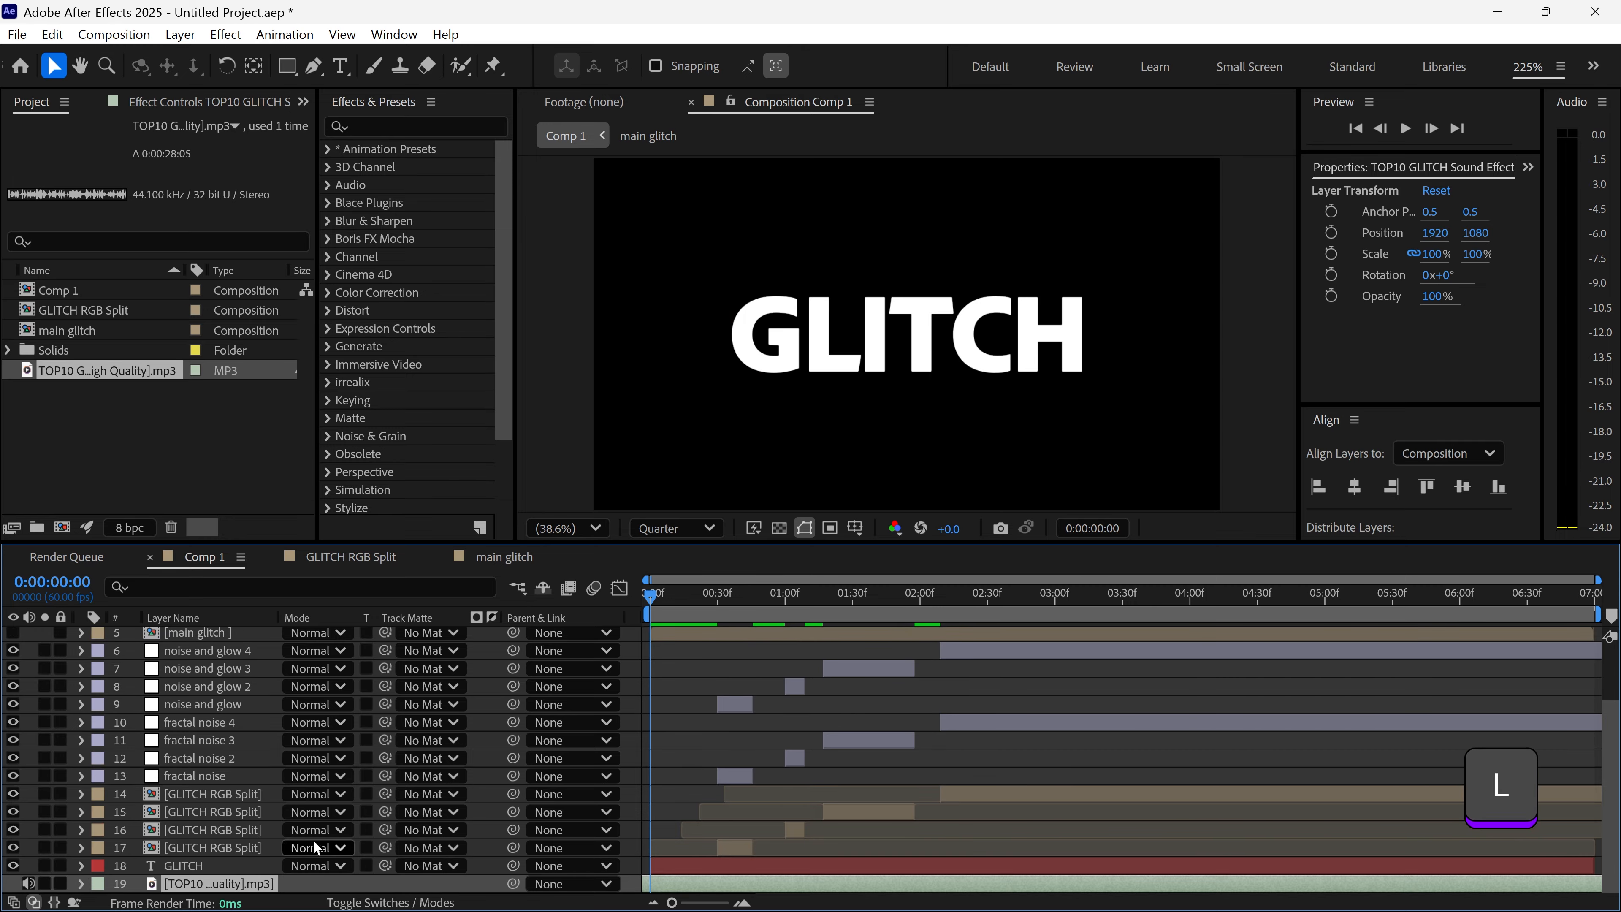
scroll(750, 792, down, 1)
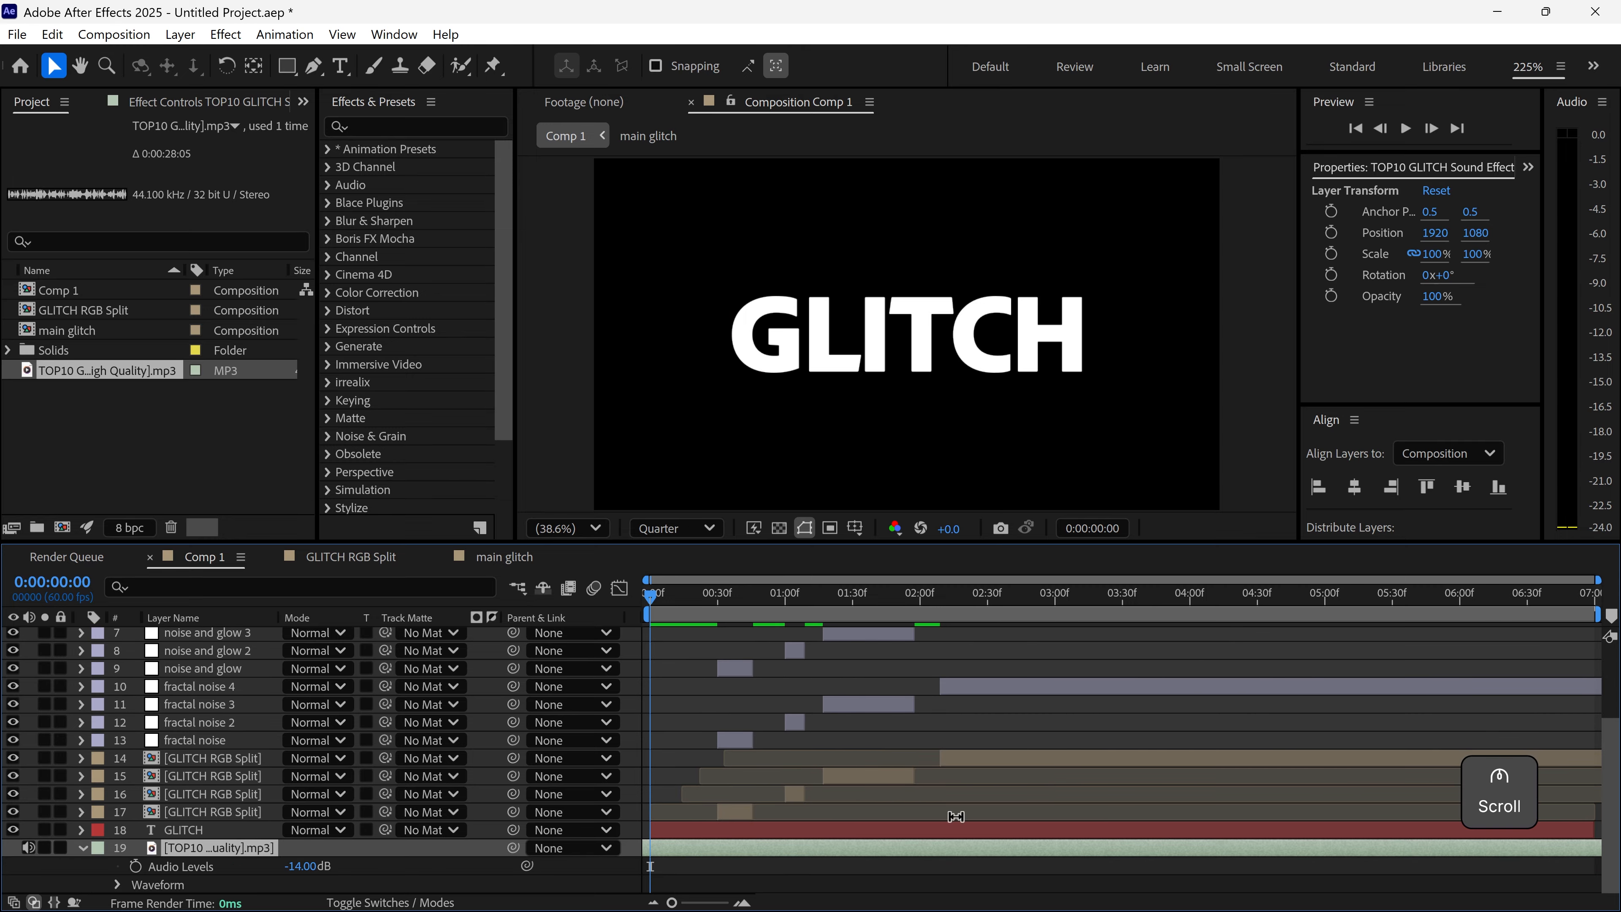
key(l)
key(l)
key(l)
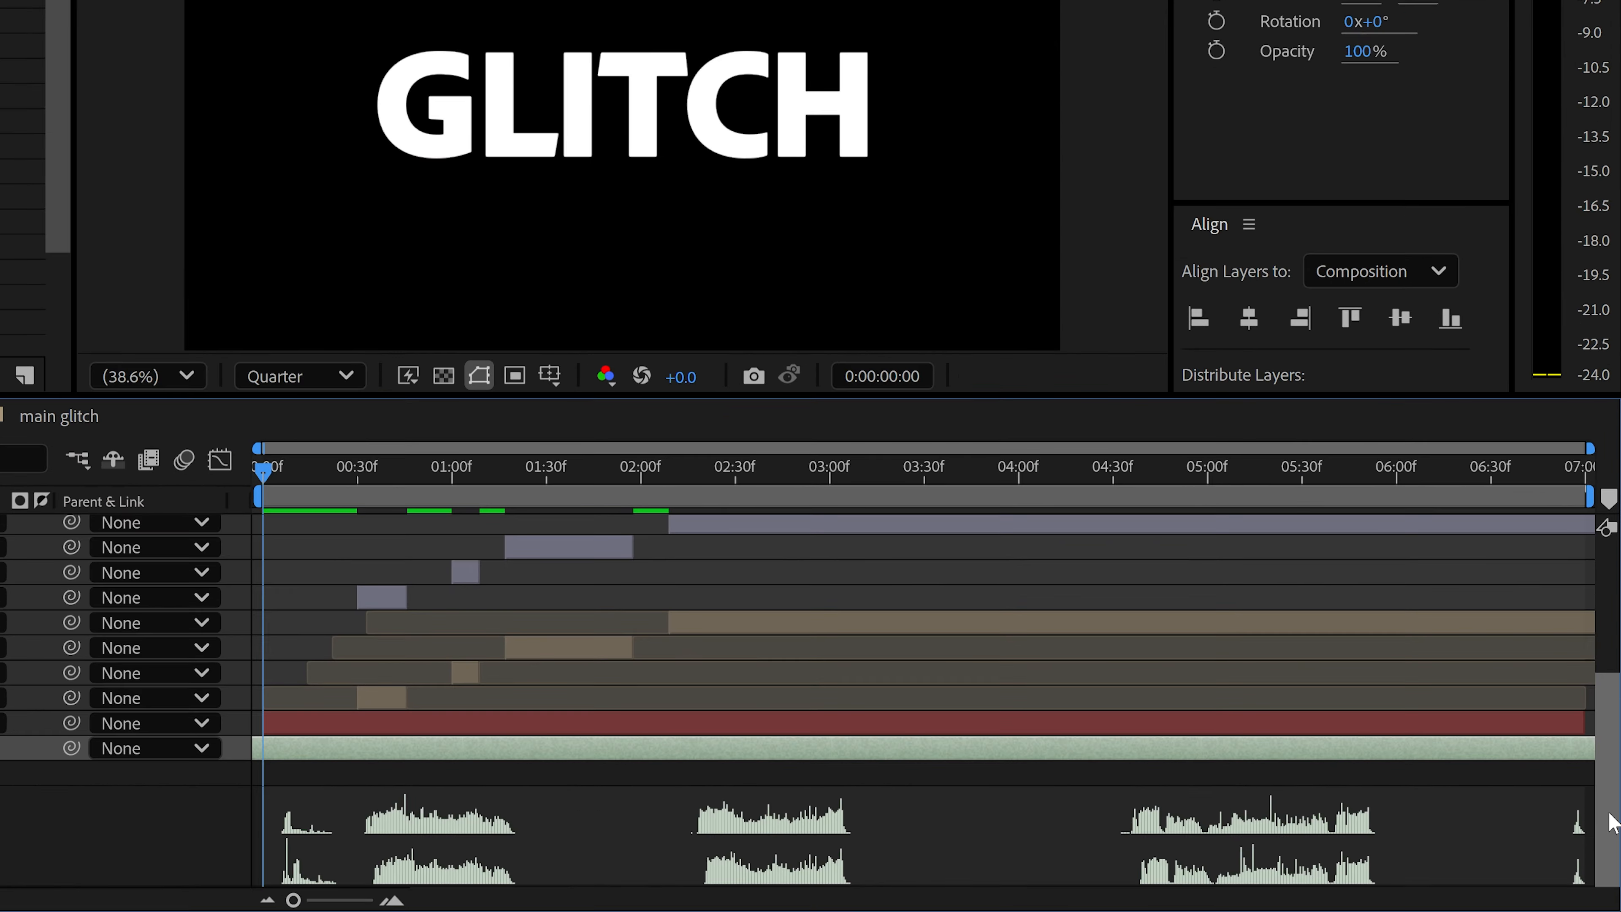
drag(281, 470, 369, 481)
drag(349, 752, 428, 746)
drag(385, 472, 359, 510)
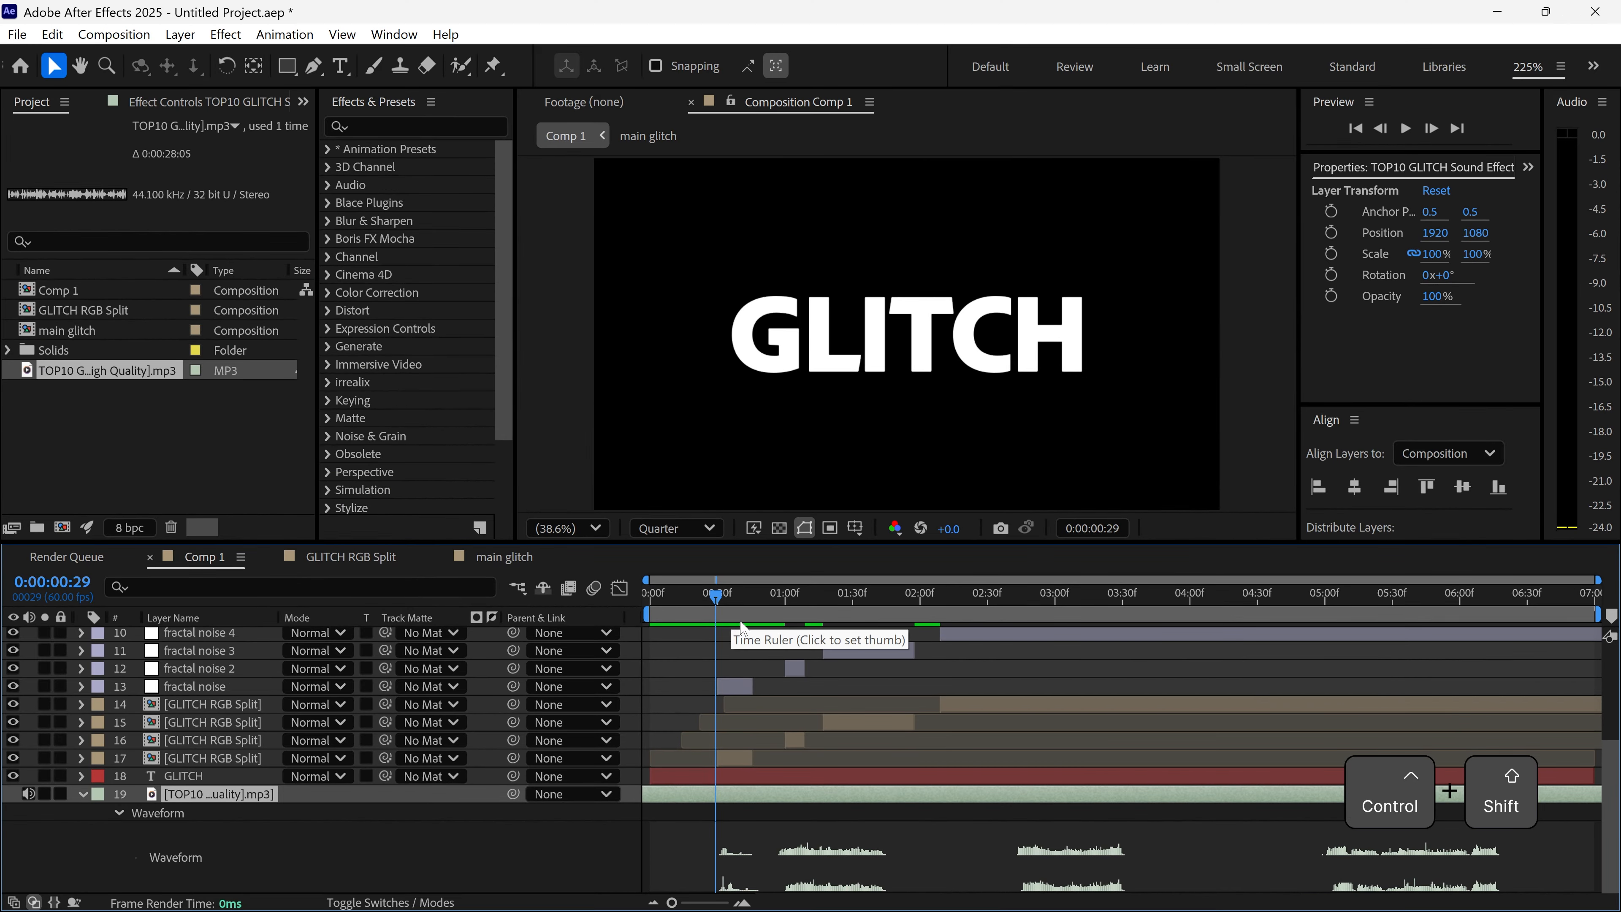
- Split the MP3 layer at 0:00:00:29 and delete the part before the cut
key(ctrl+shift+d)
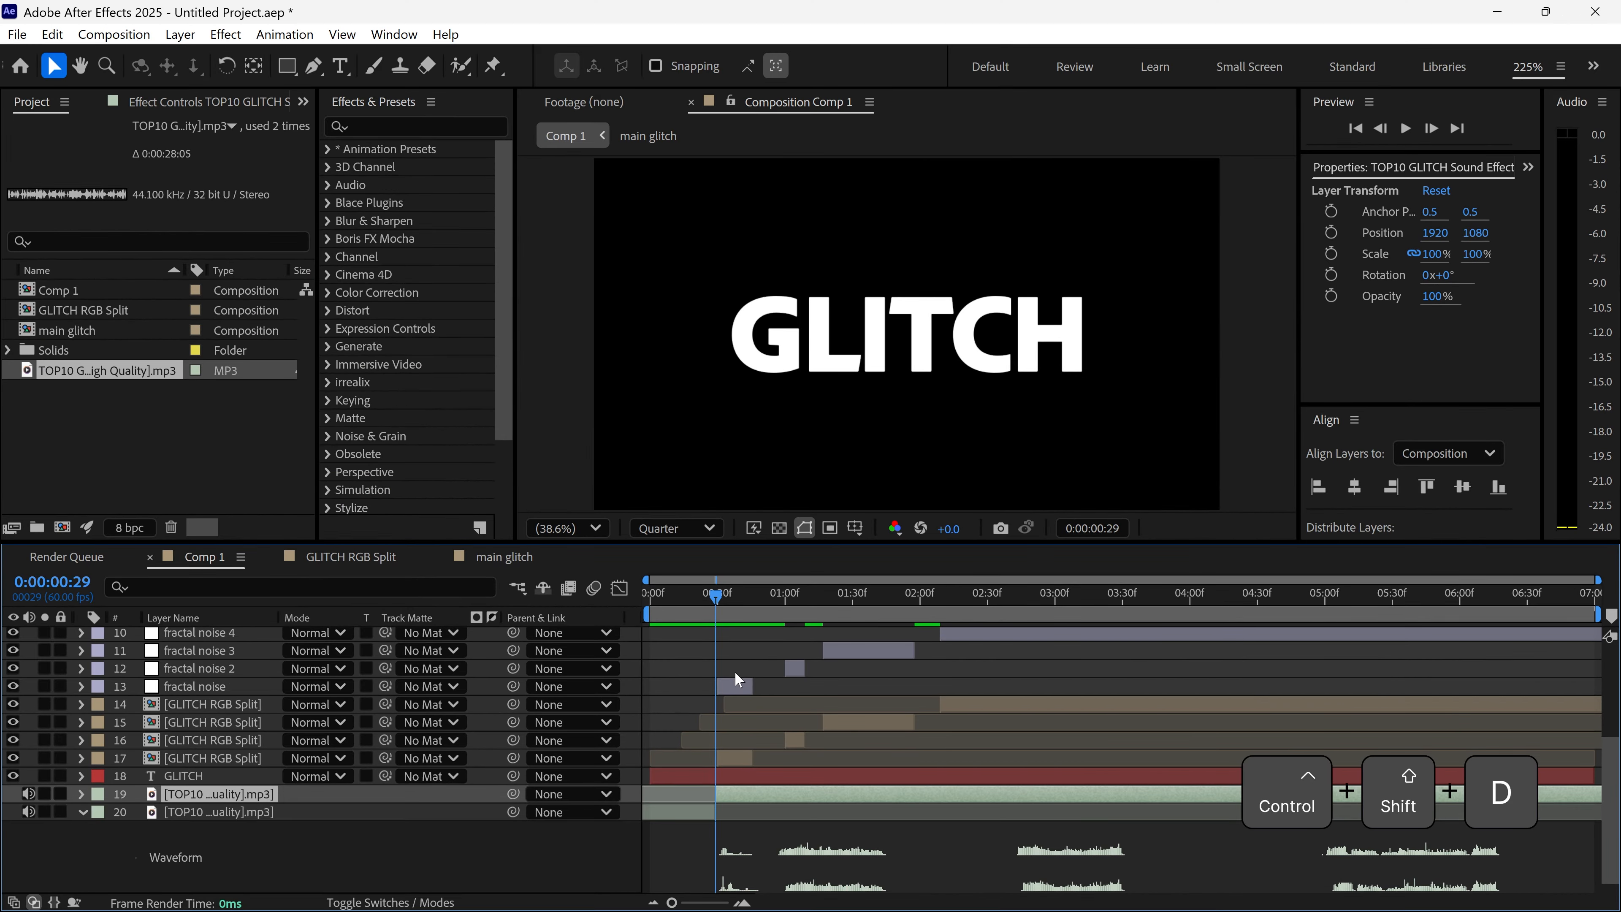
click(240, 810)
key(Delete)
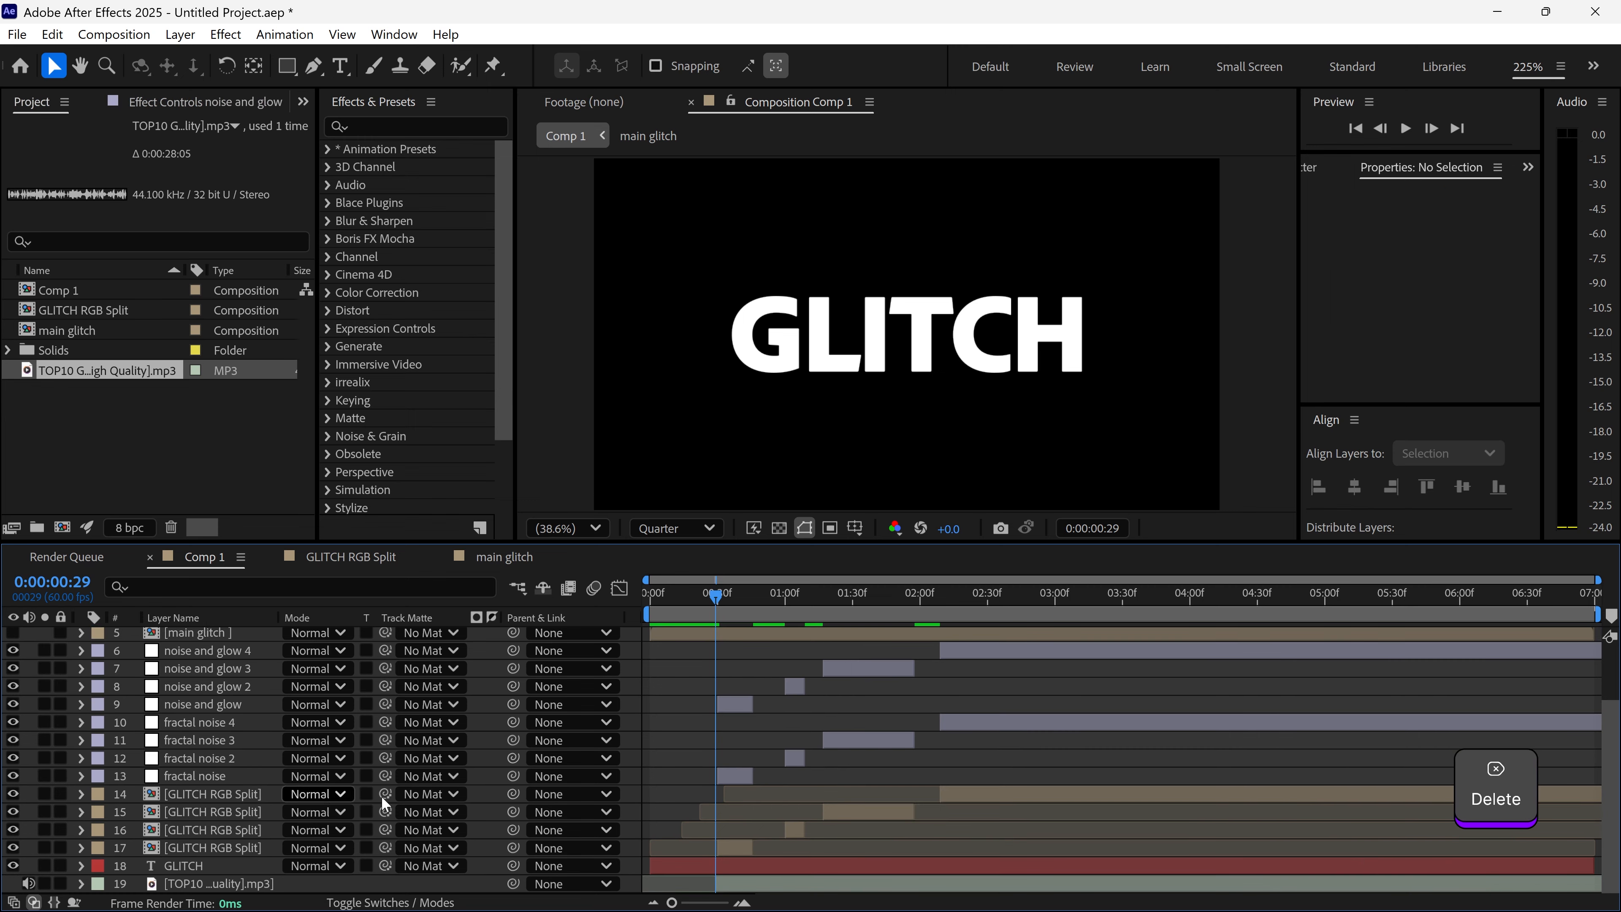
- Show the remaining MP3 layer's waveform and split the layer at 0:00:00:51, after the first short sound
click(205, 888)
key(l)
key(l)
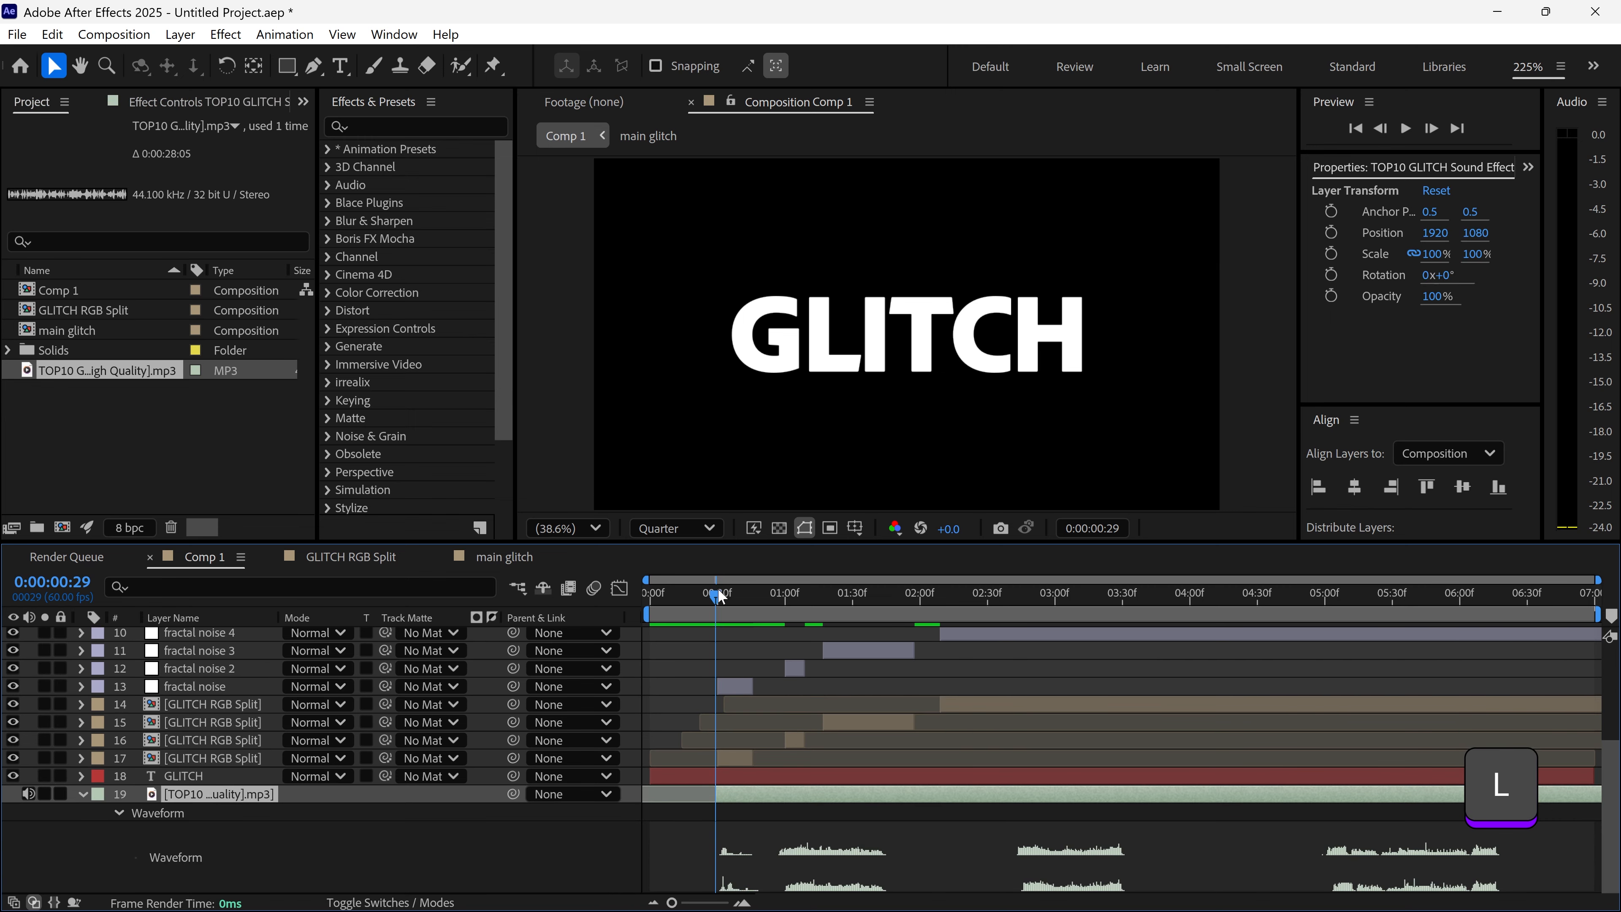
drag(719, 595, 766, 596)
key(ctrl)
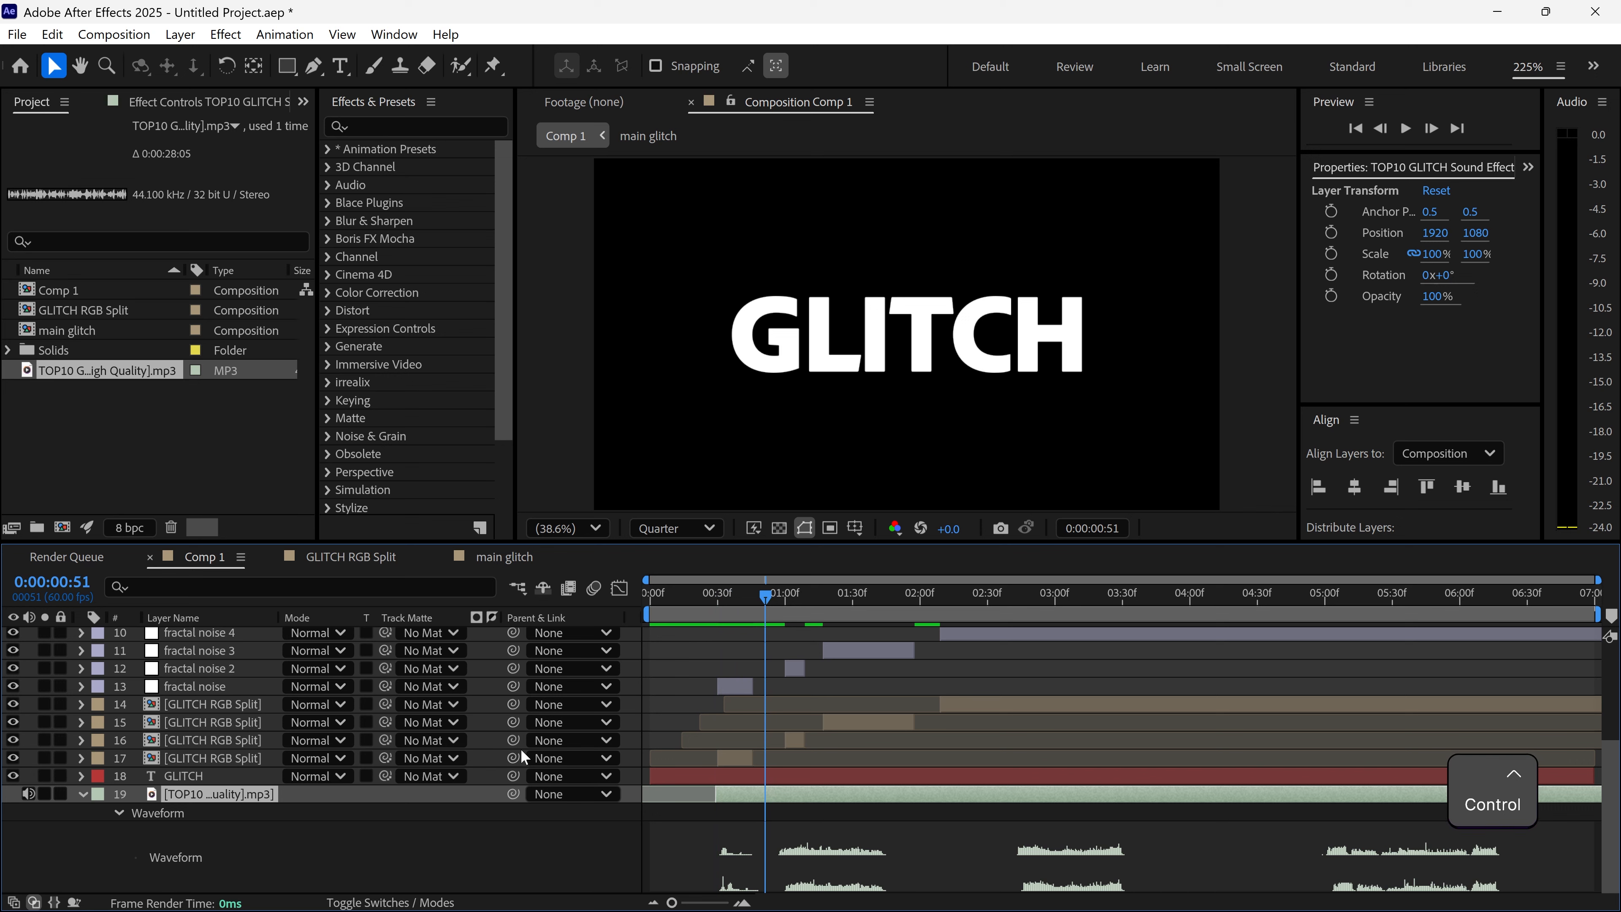
key(ctrl+shift+d)
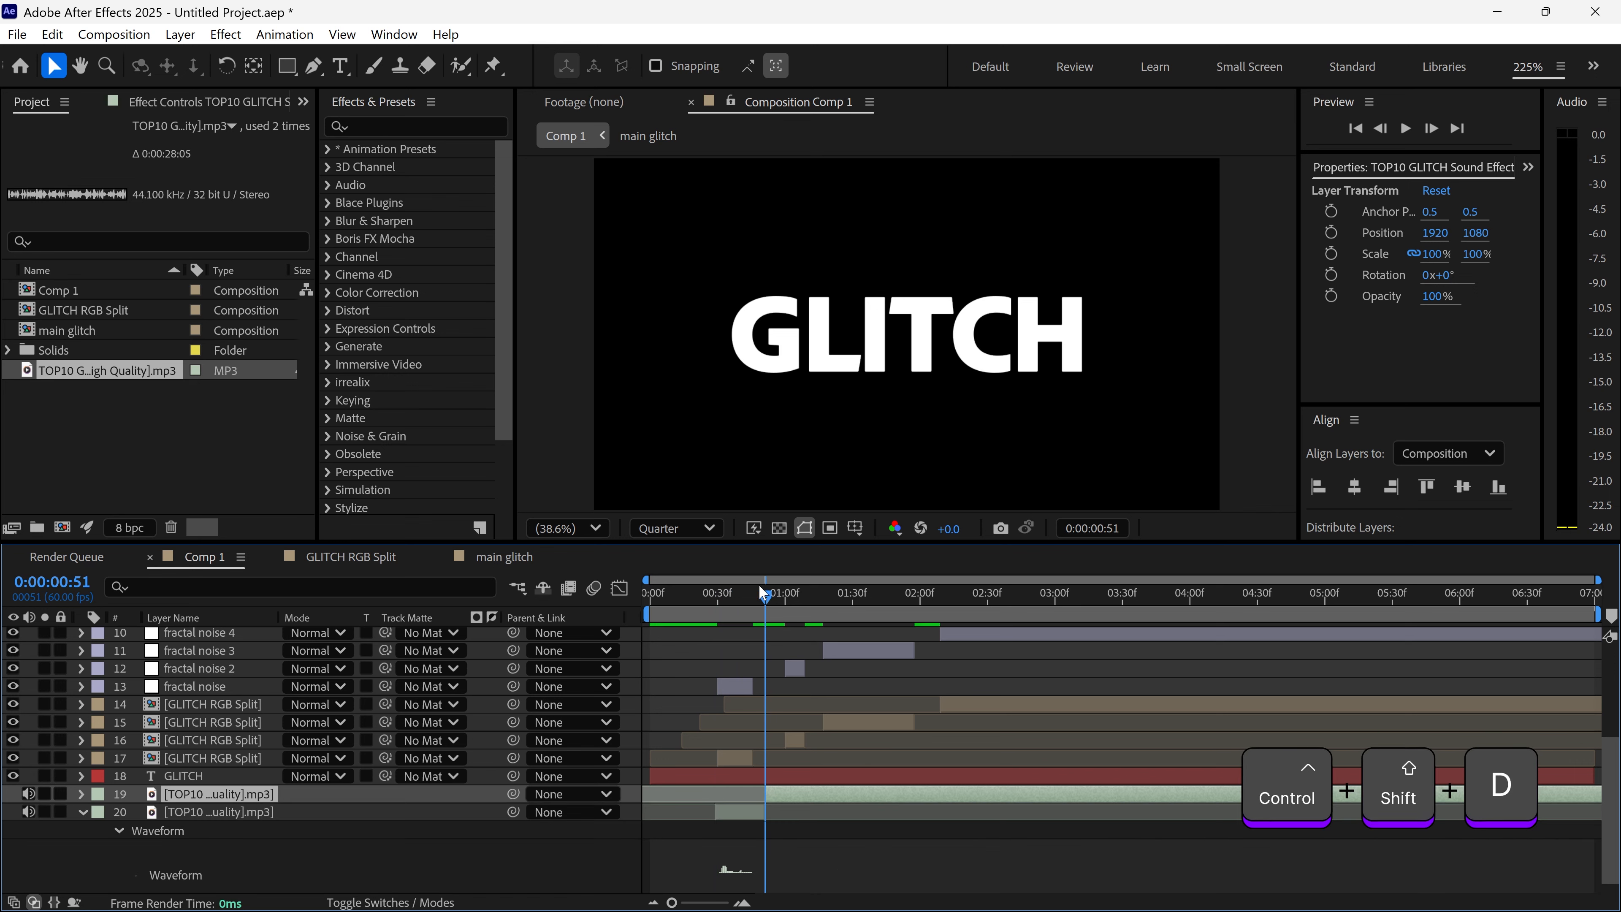
- Move the split-off audio later so its first sound lines up with the third glitch burst at 0:00:01:17
drag(765, 587, 823, 592)
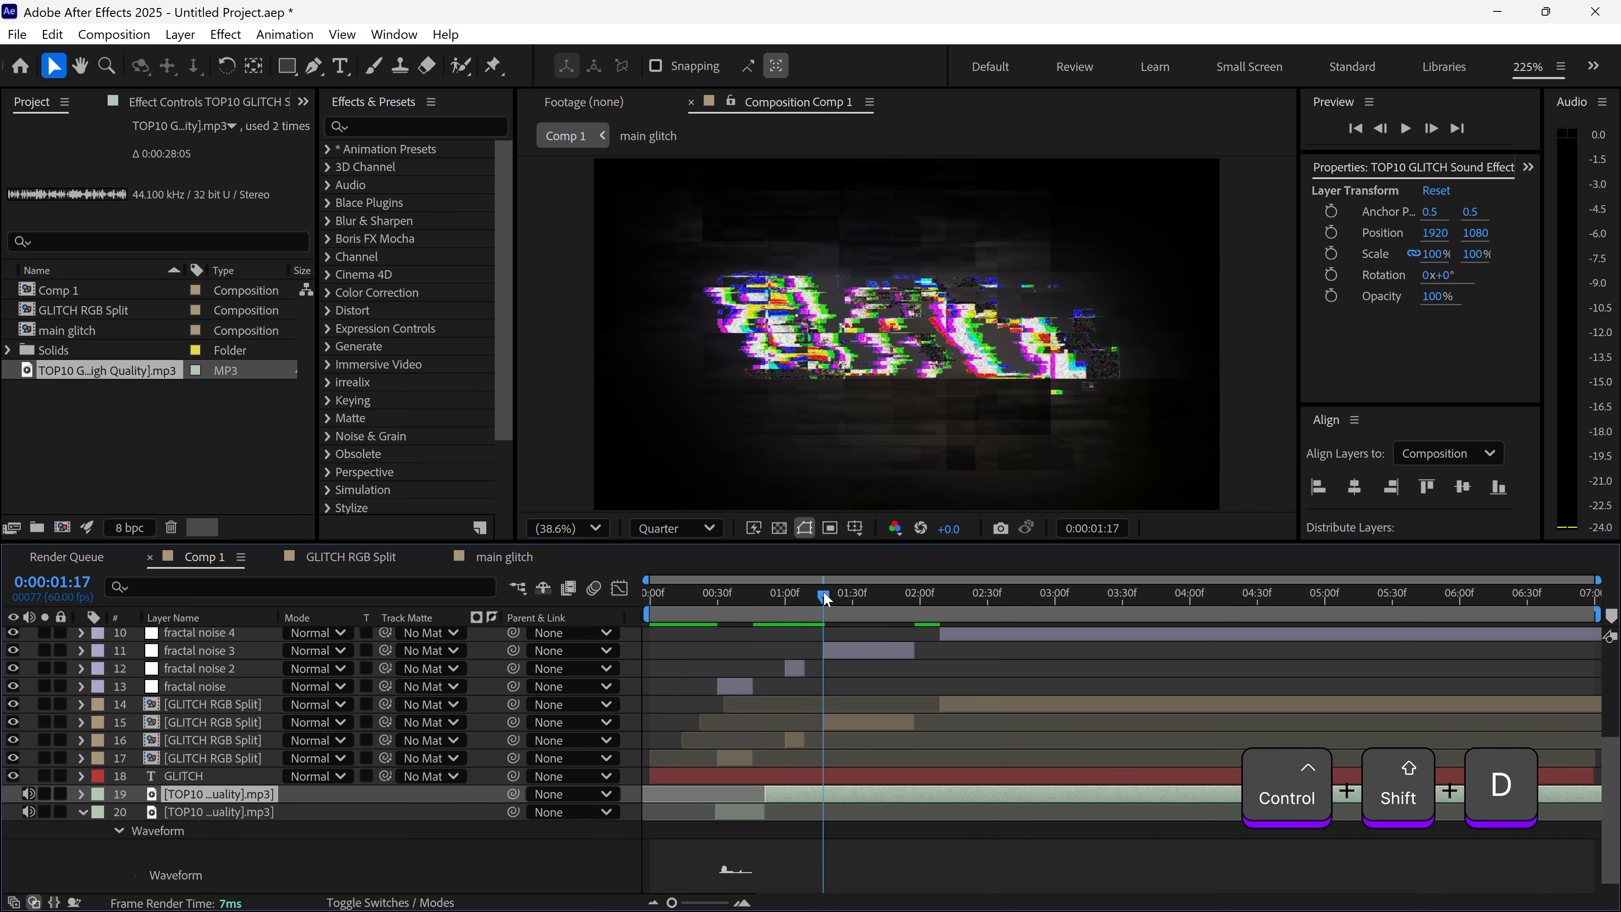
drag(796, 794, 849, 793)
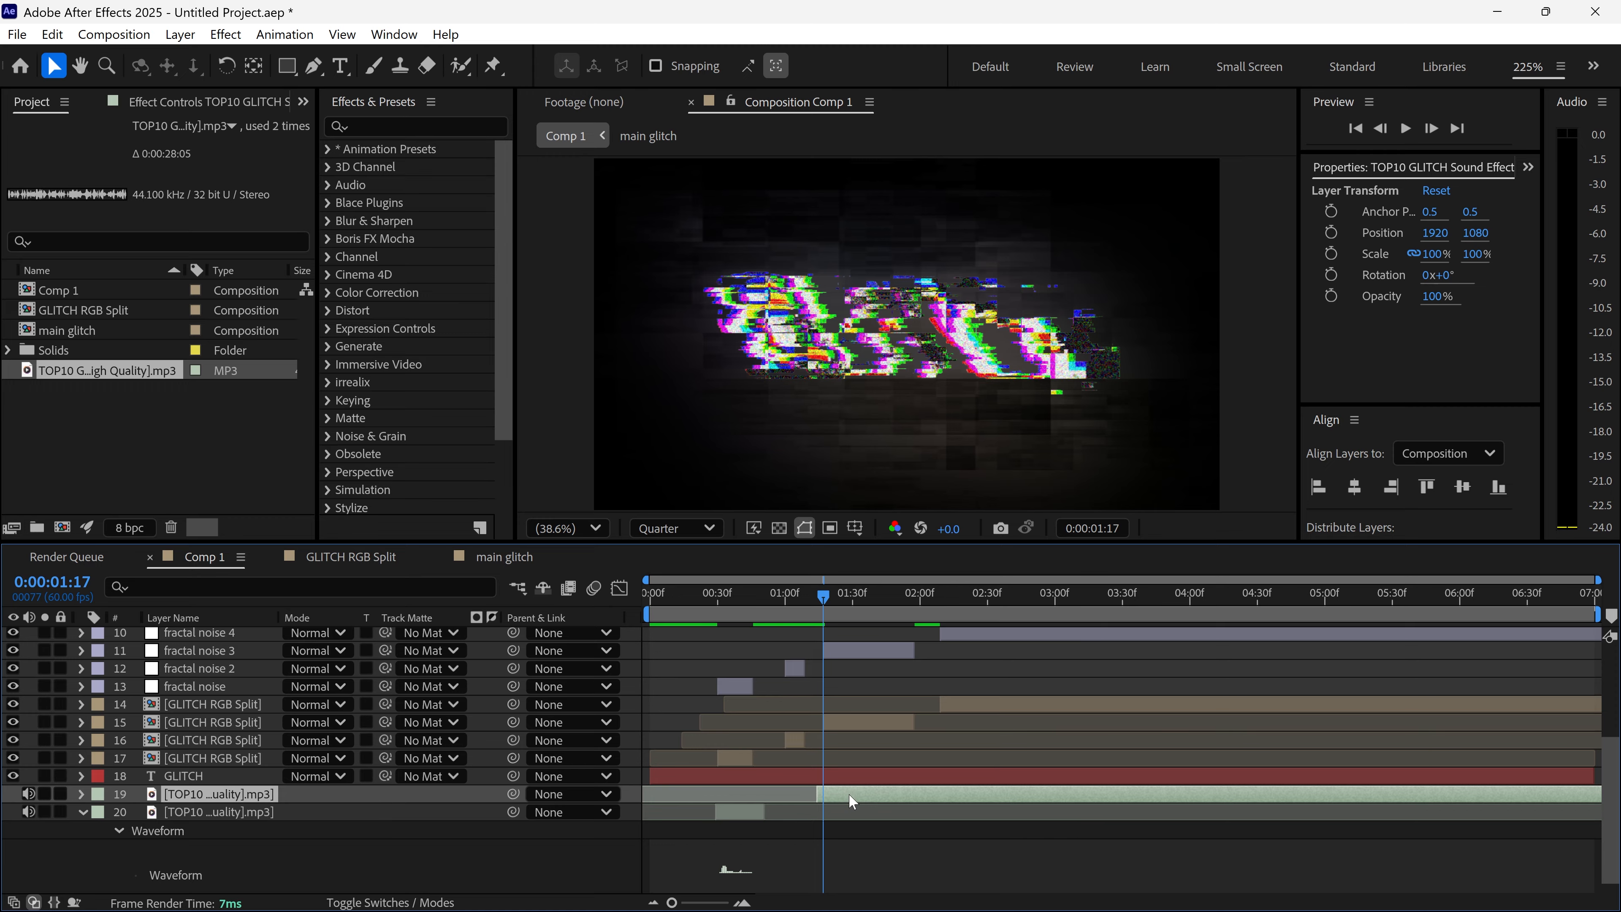
key(l)
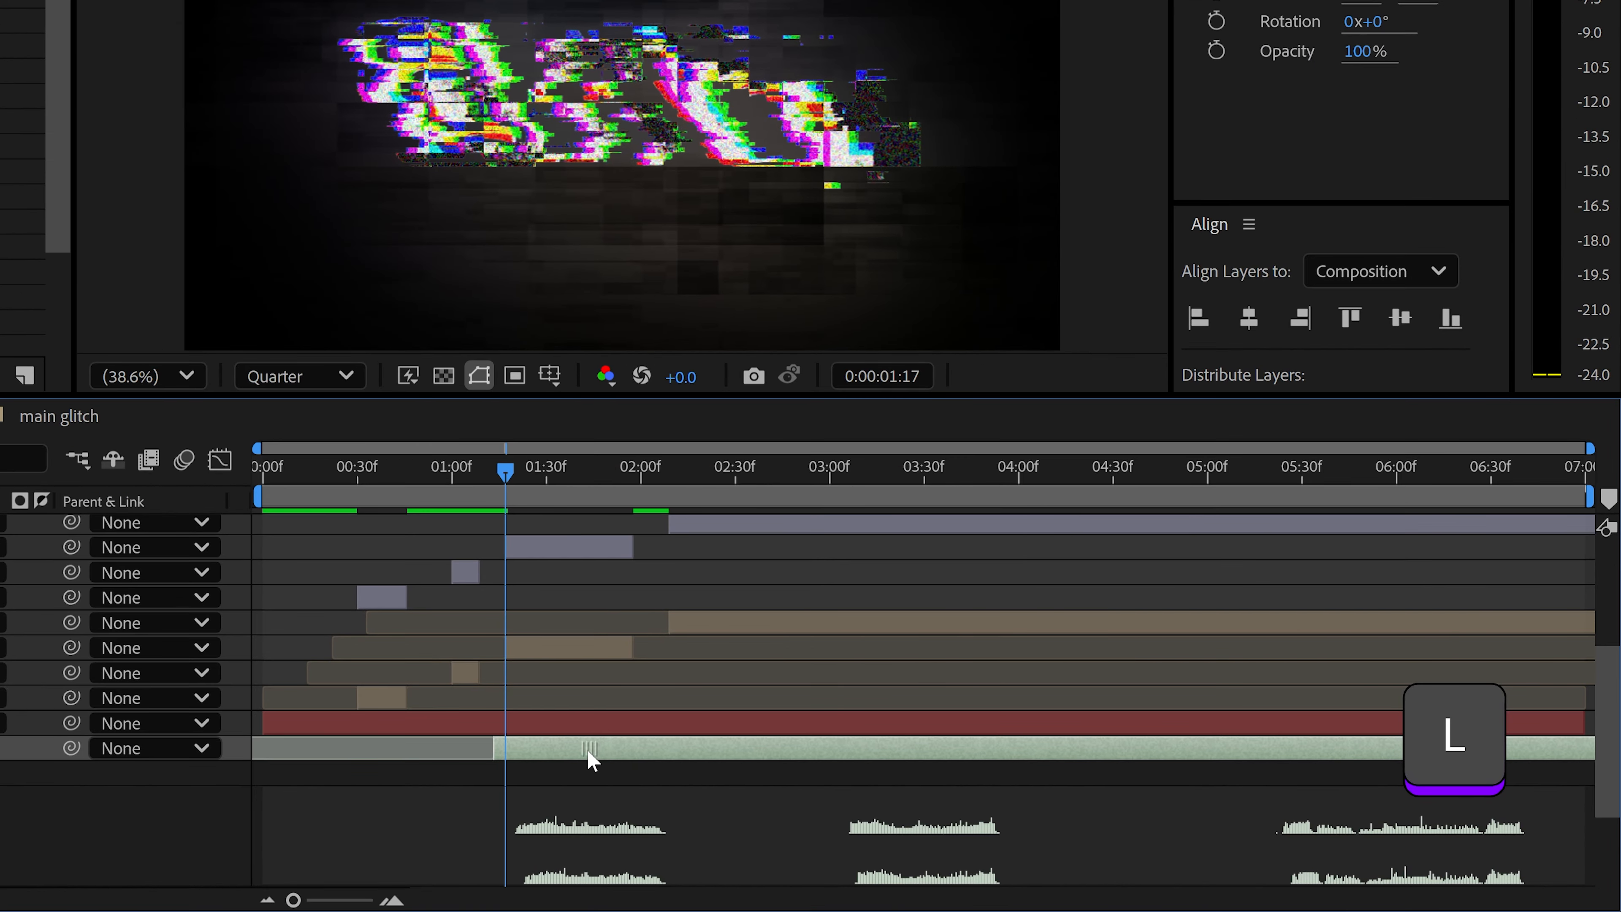
drag(590, 759, 584, 760)
- Split the moved audio at 0:00:01:57, where the third glitch burst ends, and delete the remainder
drag(514, 476, 632, 476)
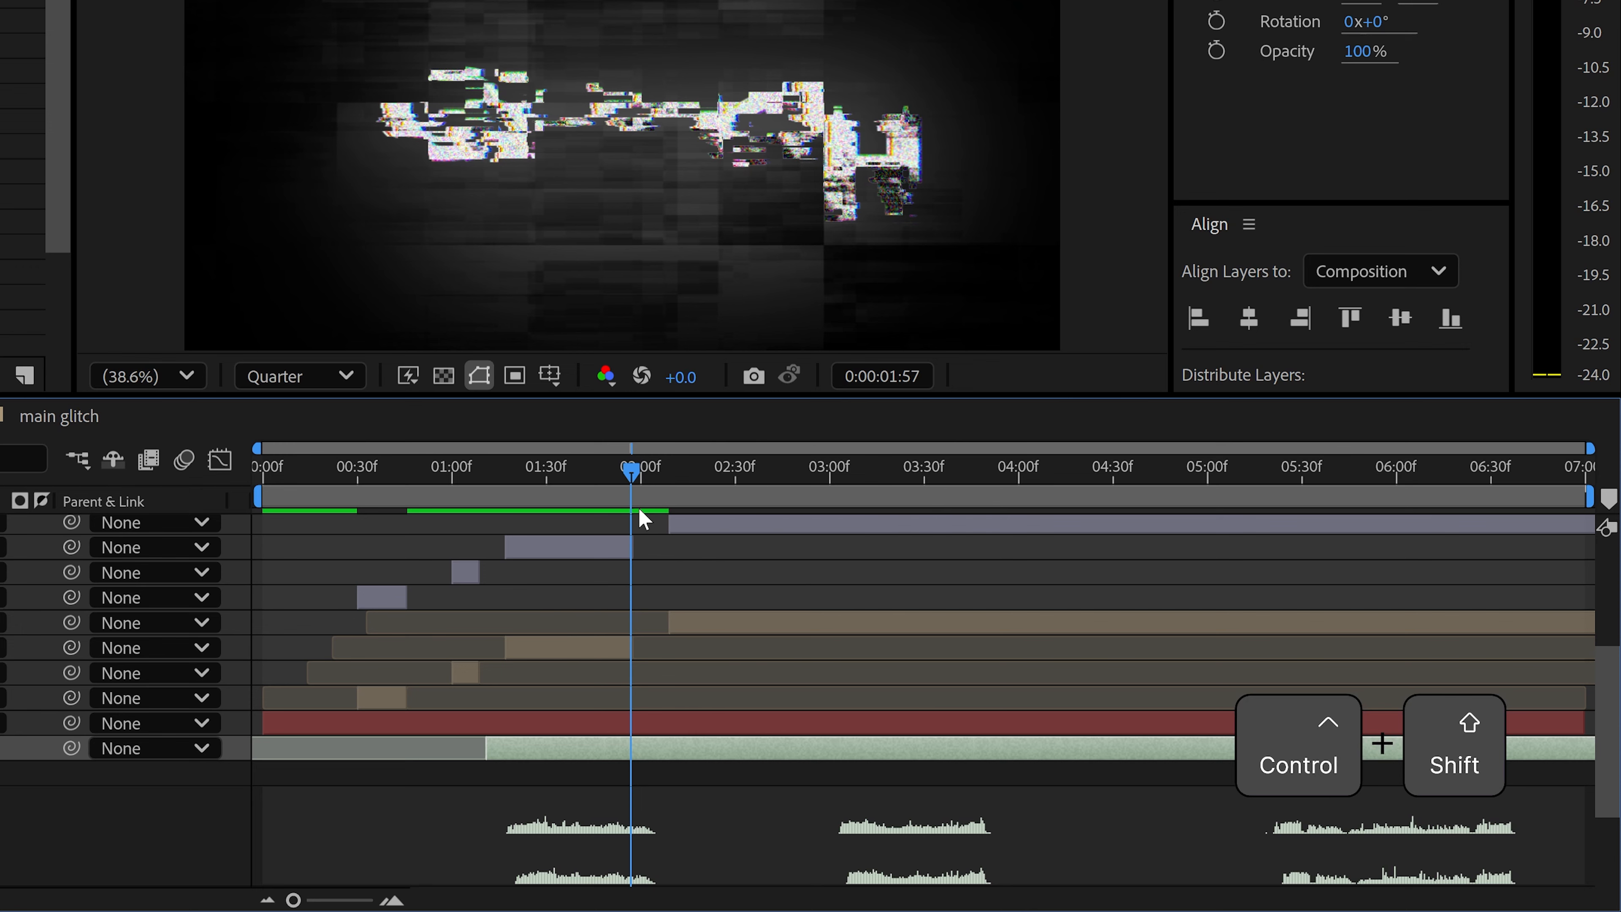
key(ctrl+shift+d)
drag(664, 758, 702, 764)
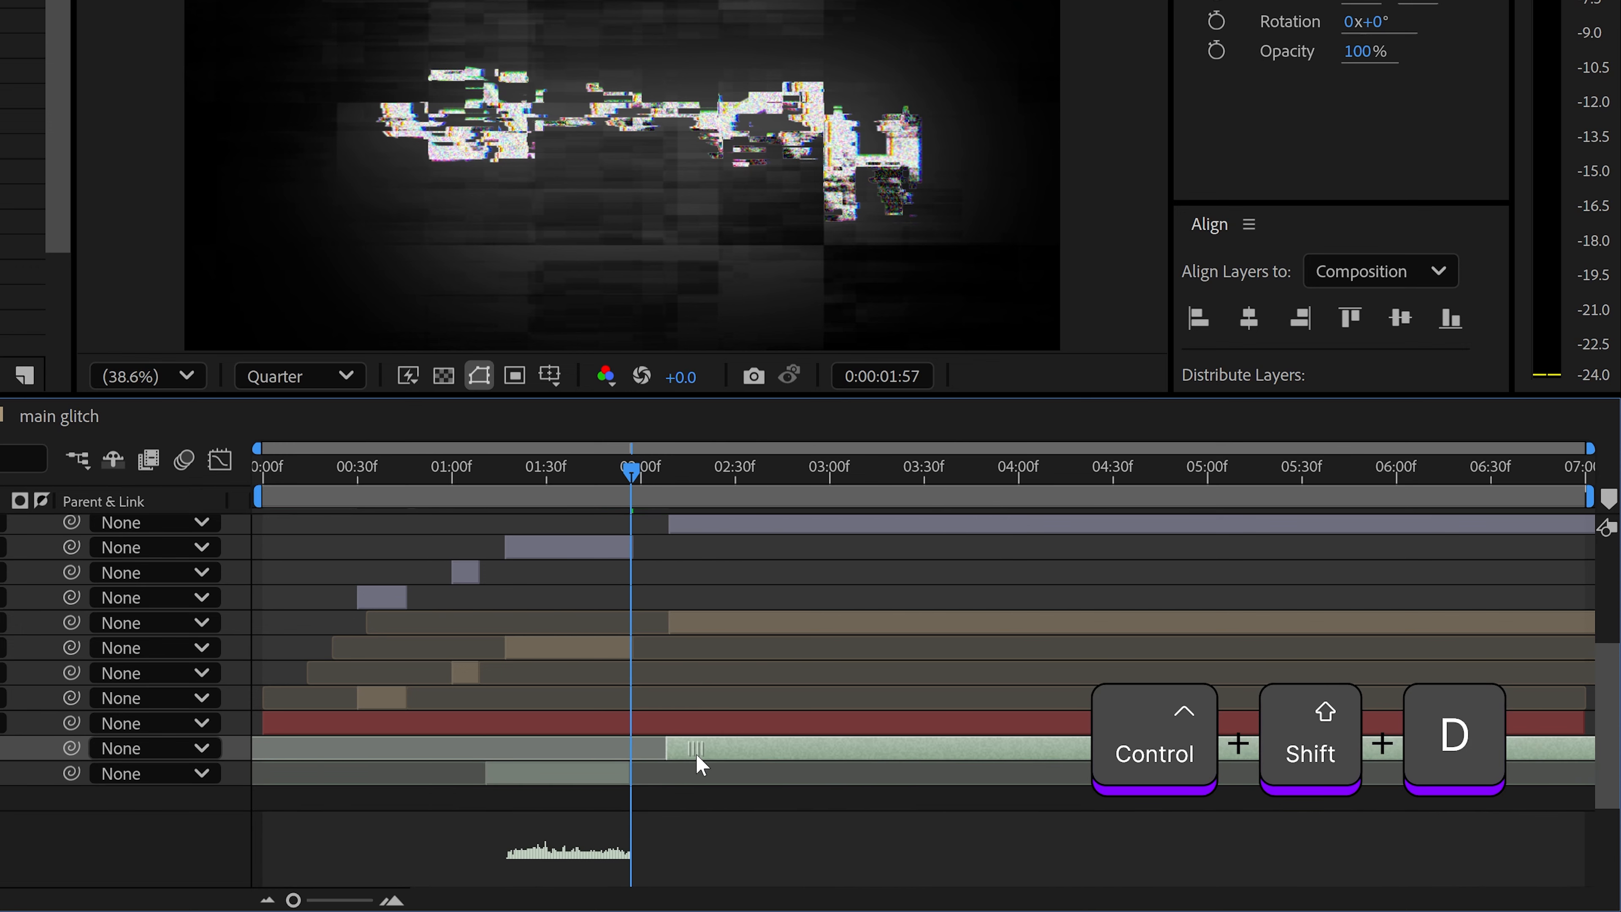
key(Delete)
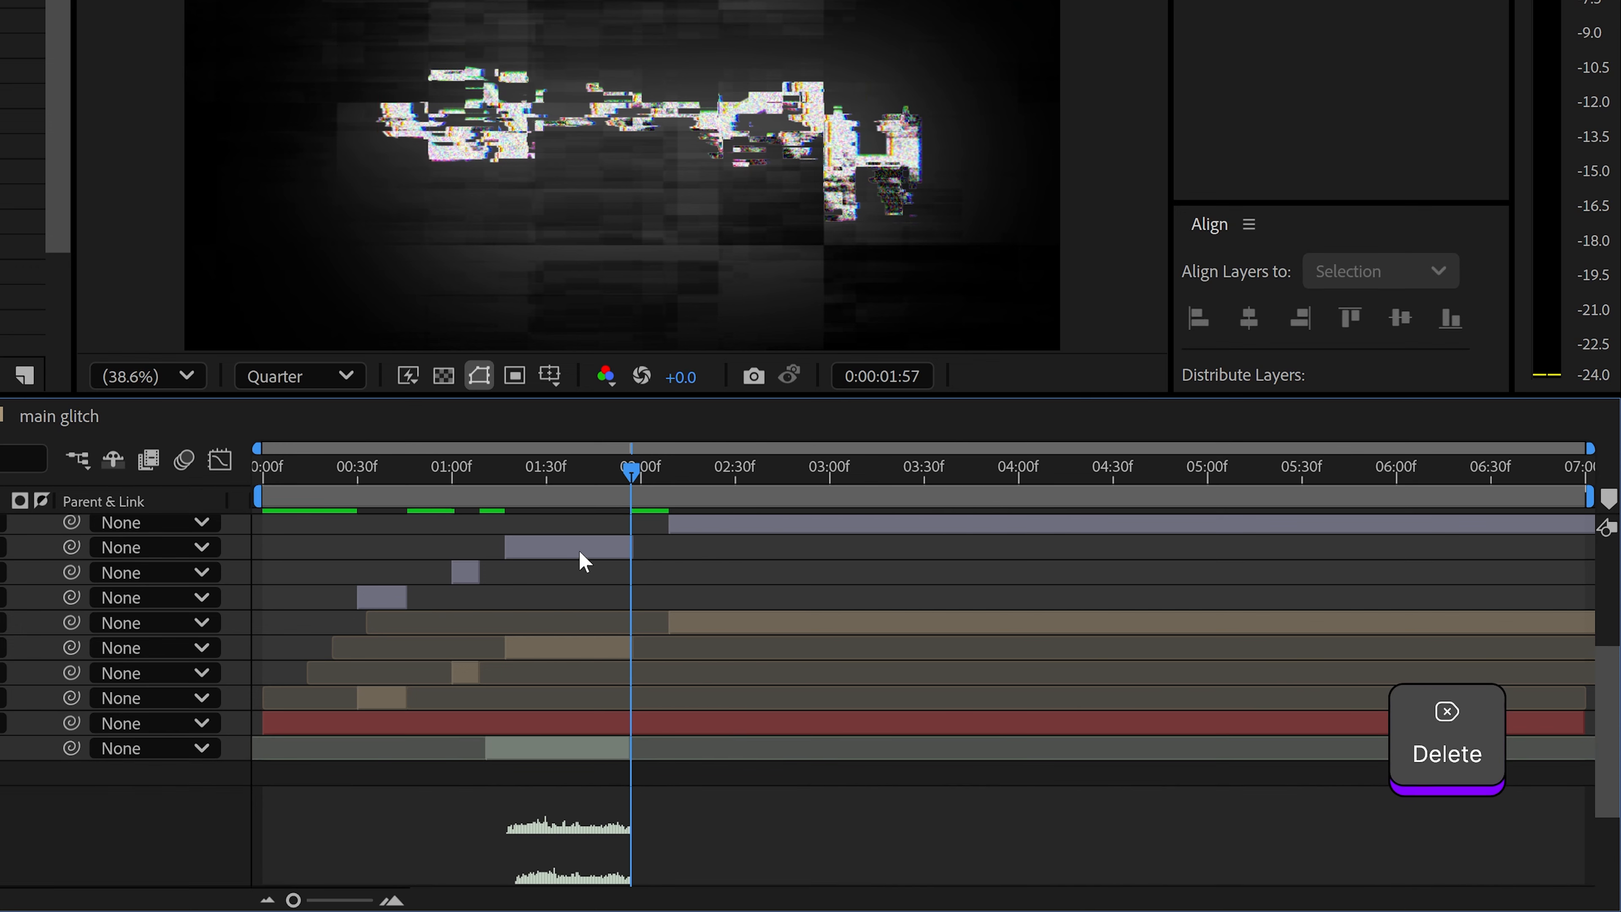
- Duplicate the short audio clip under the first glitch burst
drag(482, 479, 377, 485)
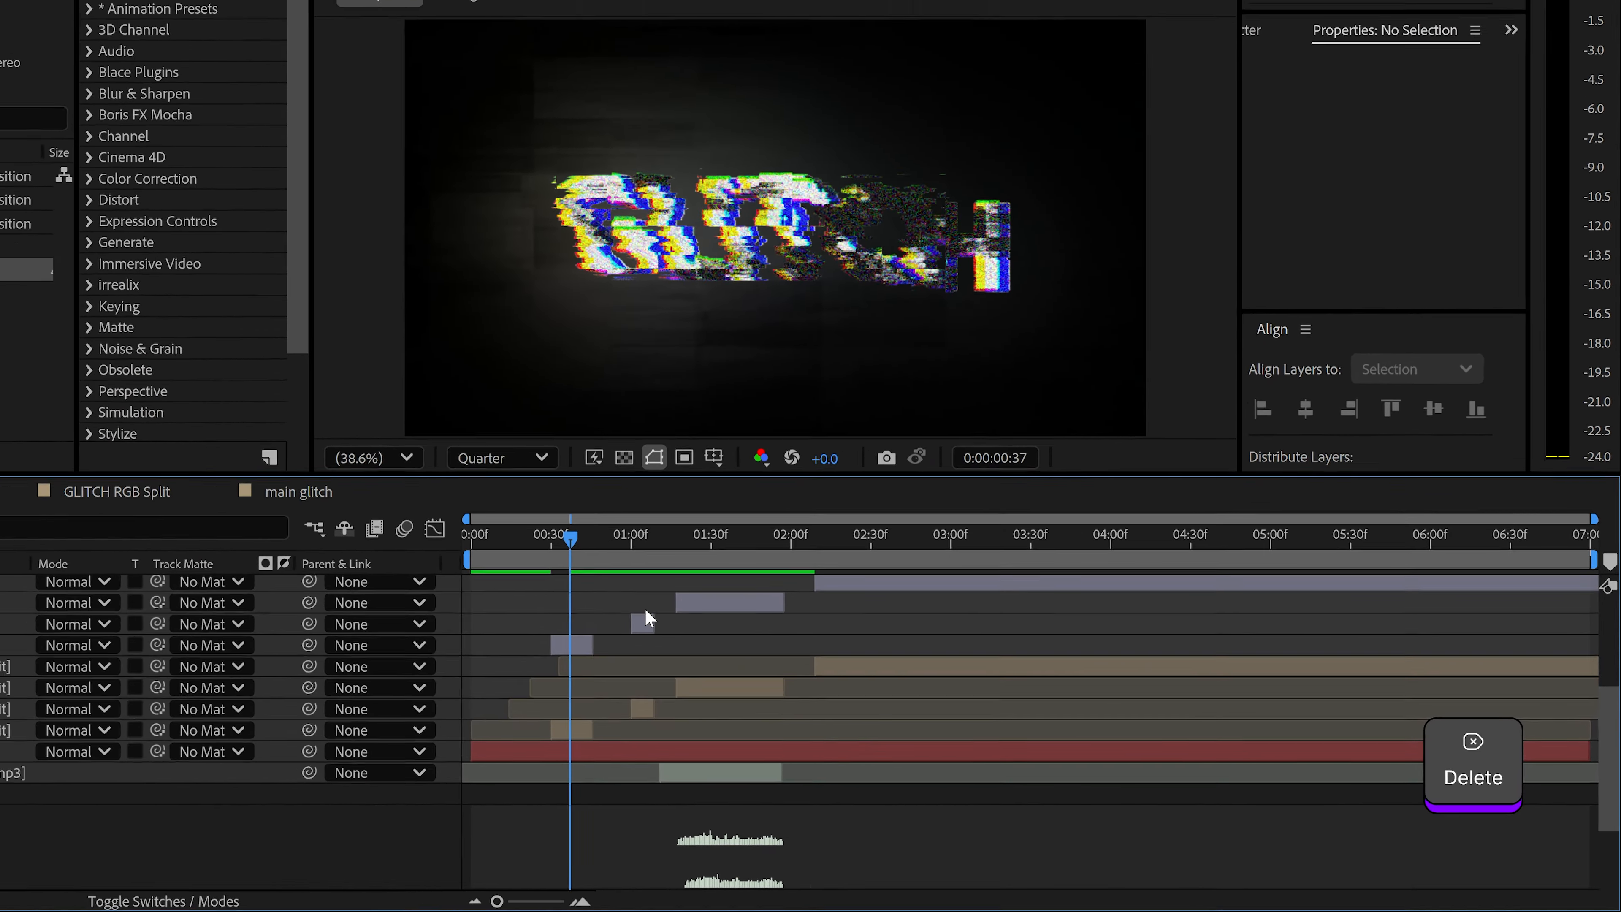
click(84, 795)
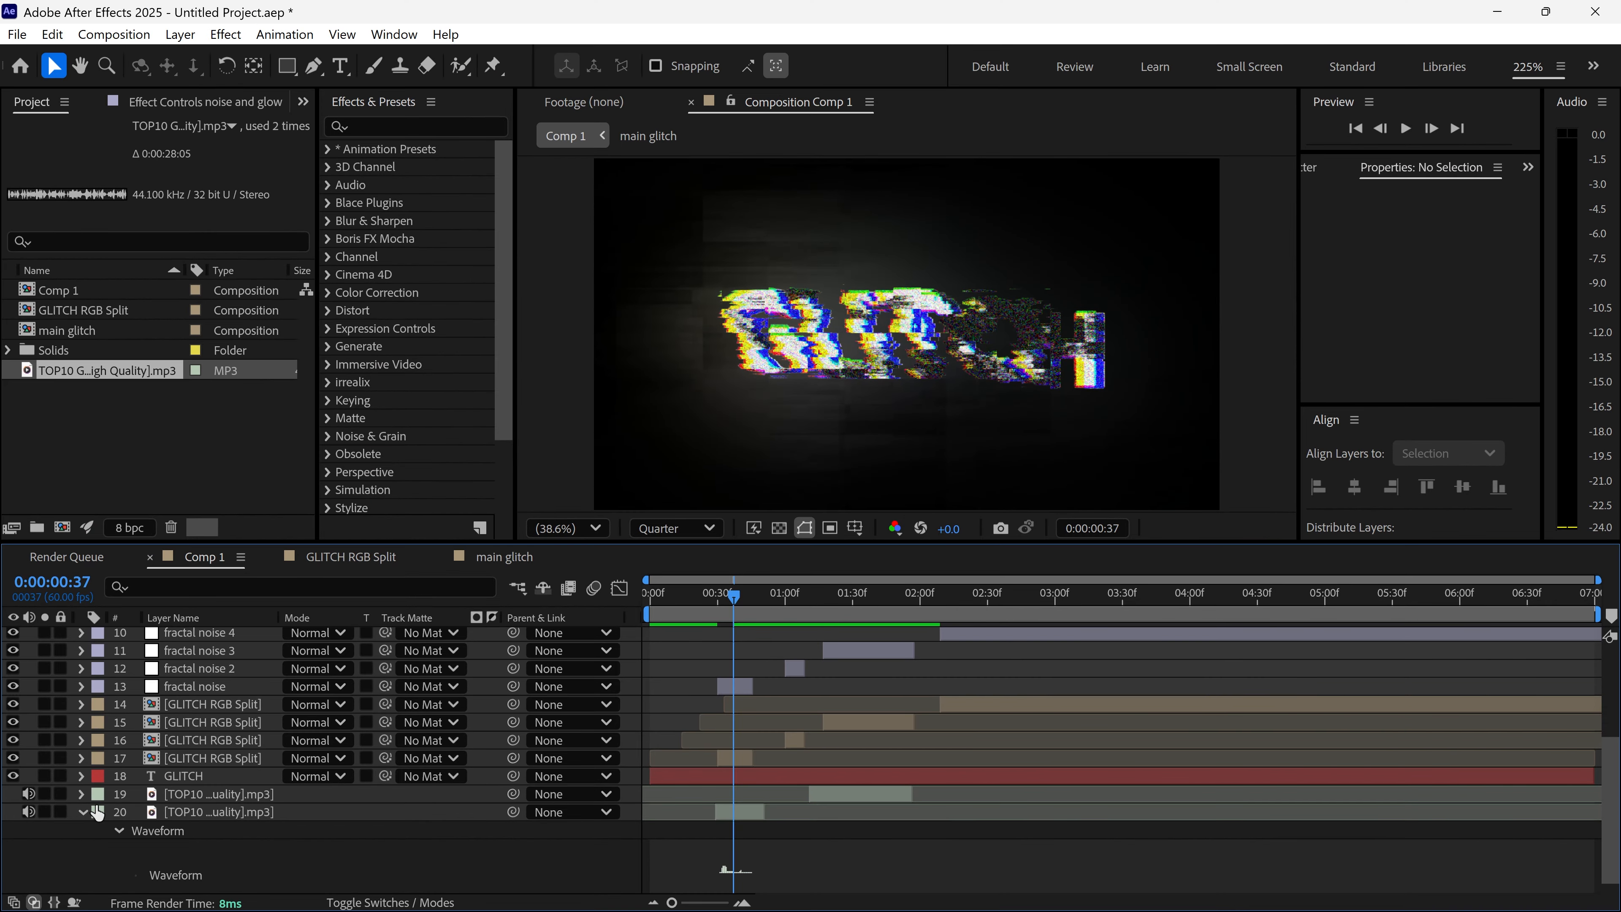
click(187, 811)
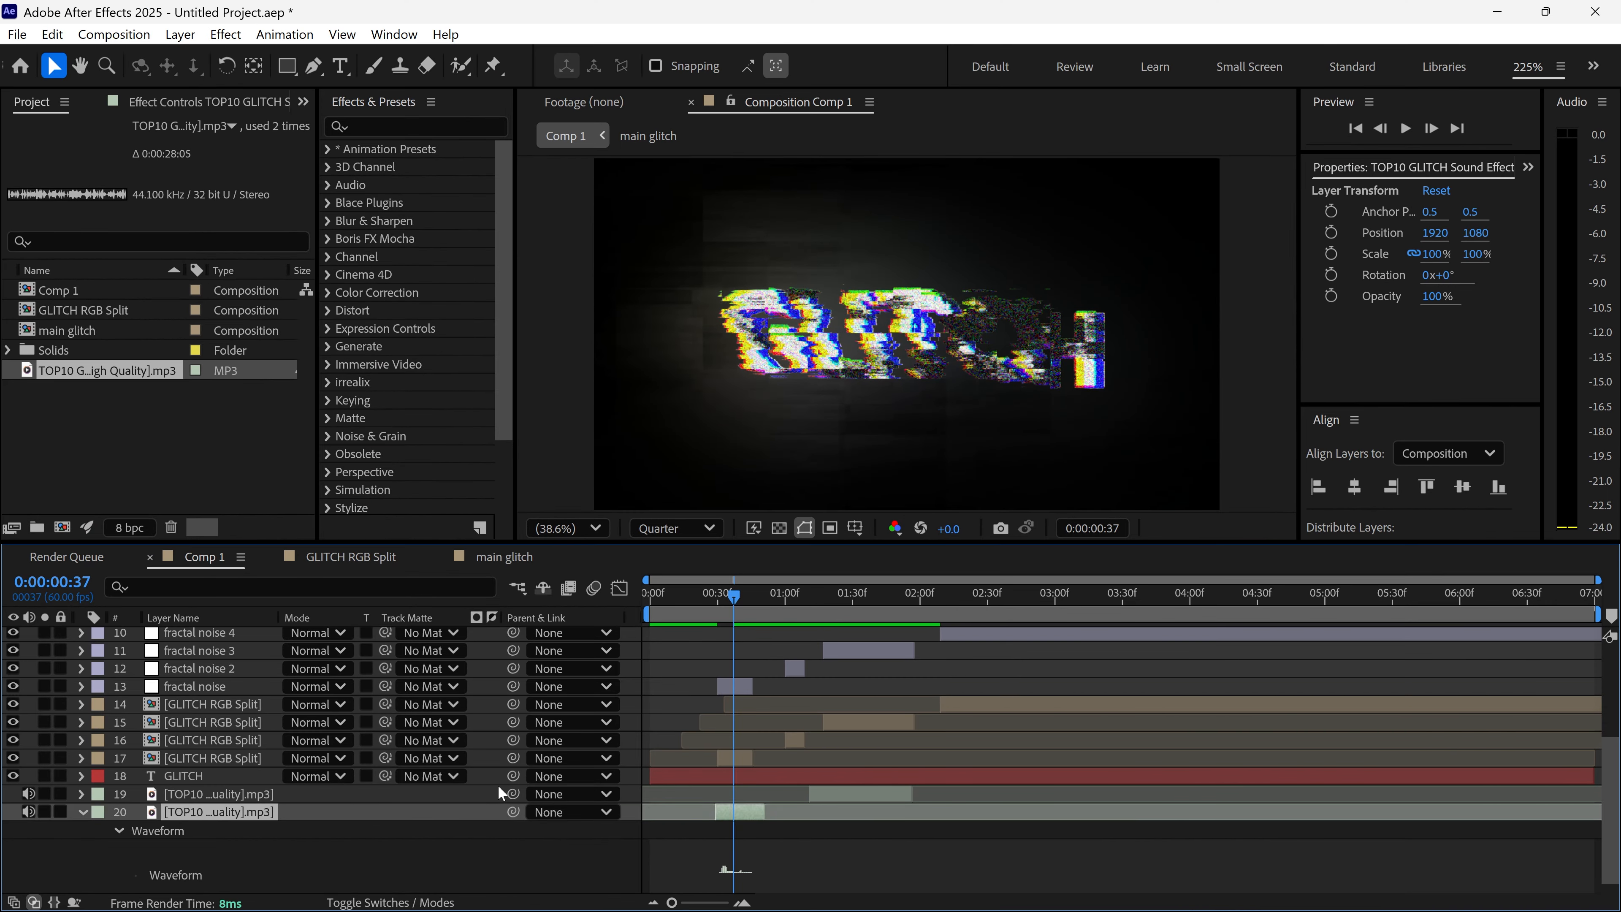
key(ctrl)
key(ctrl+d)
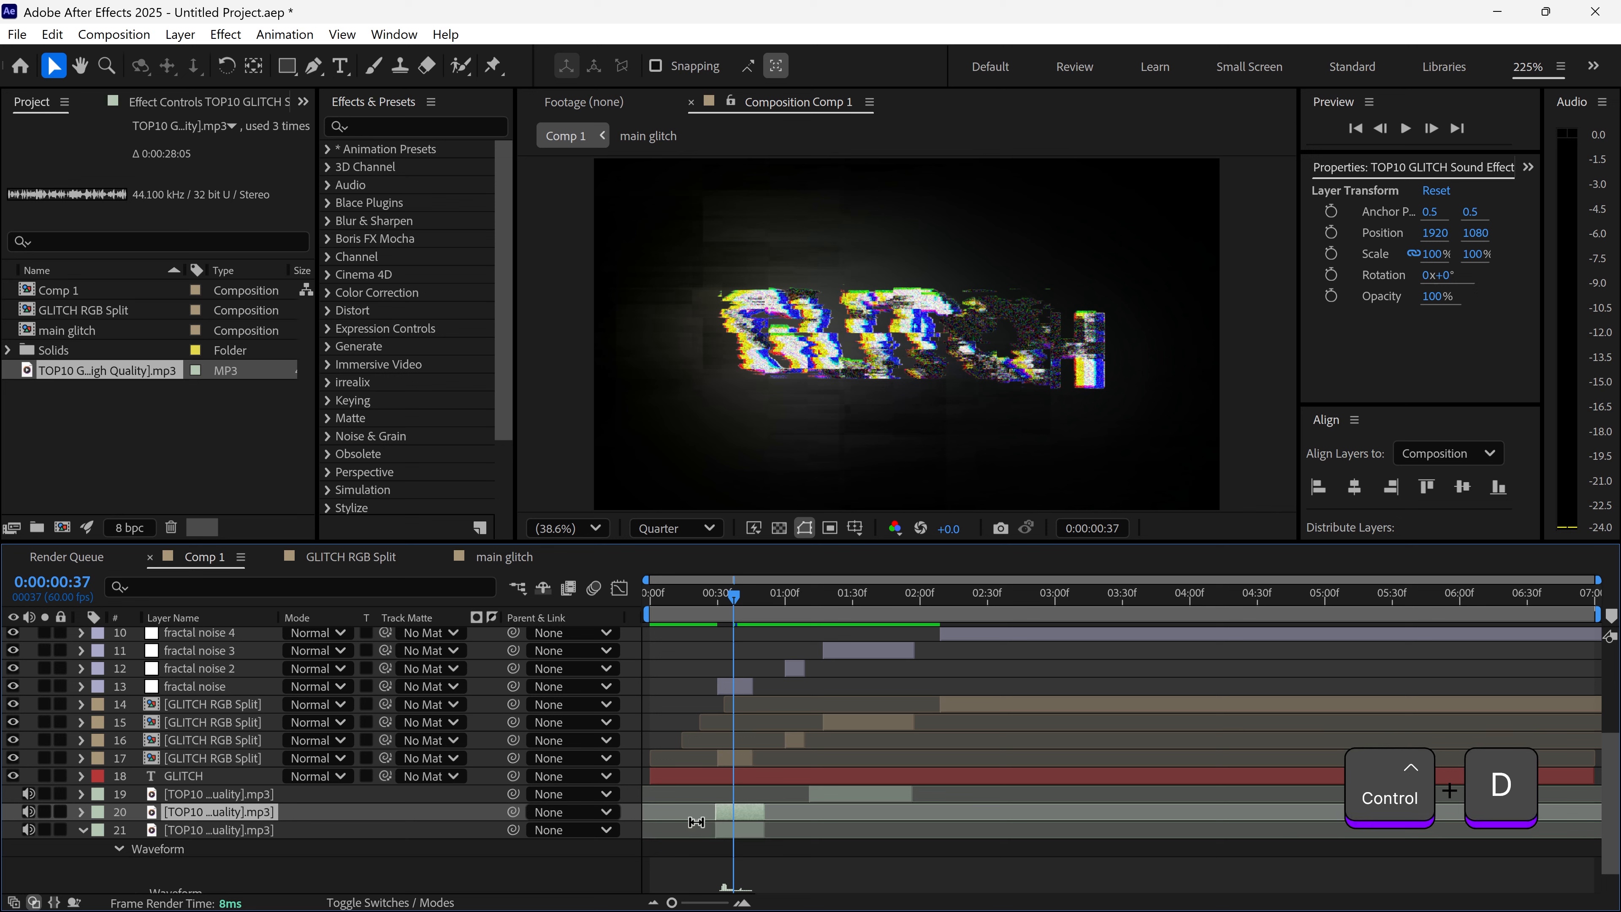
- Move one copy of the short audio clip to the second glitch burst at 01:00f and trim its end to 0:00:01:08
key(l)
key(l)
drag(737, 596, 788, 605)
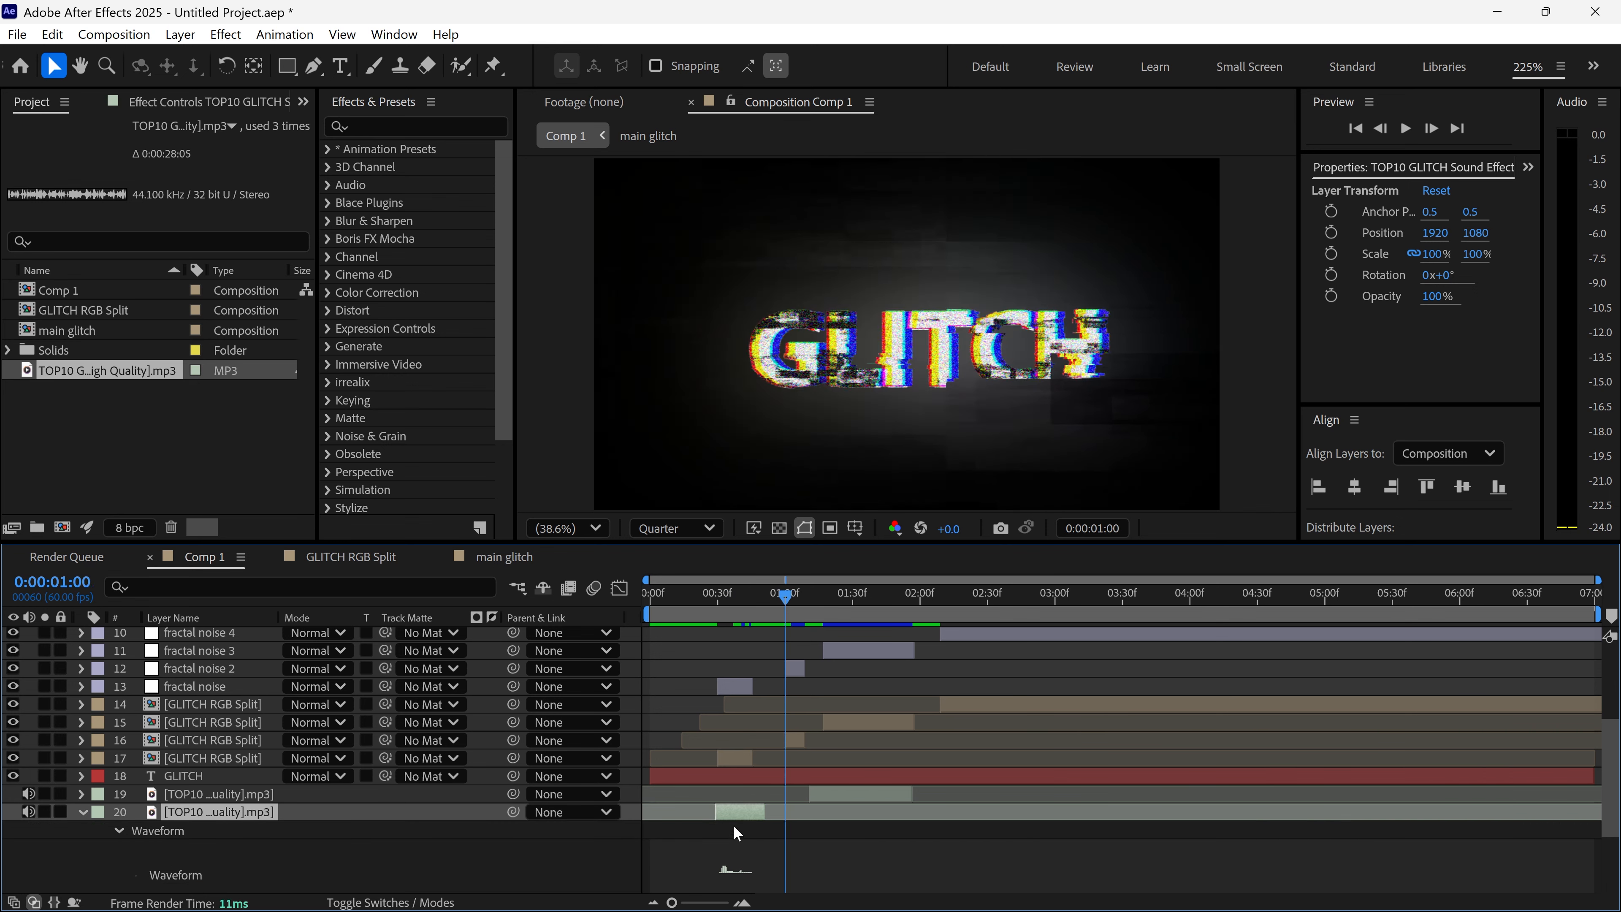
drag(748, 813, 780, 817)
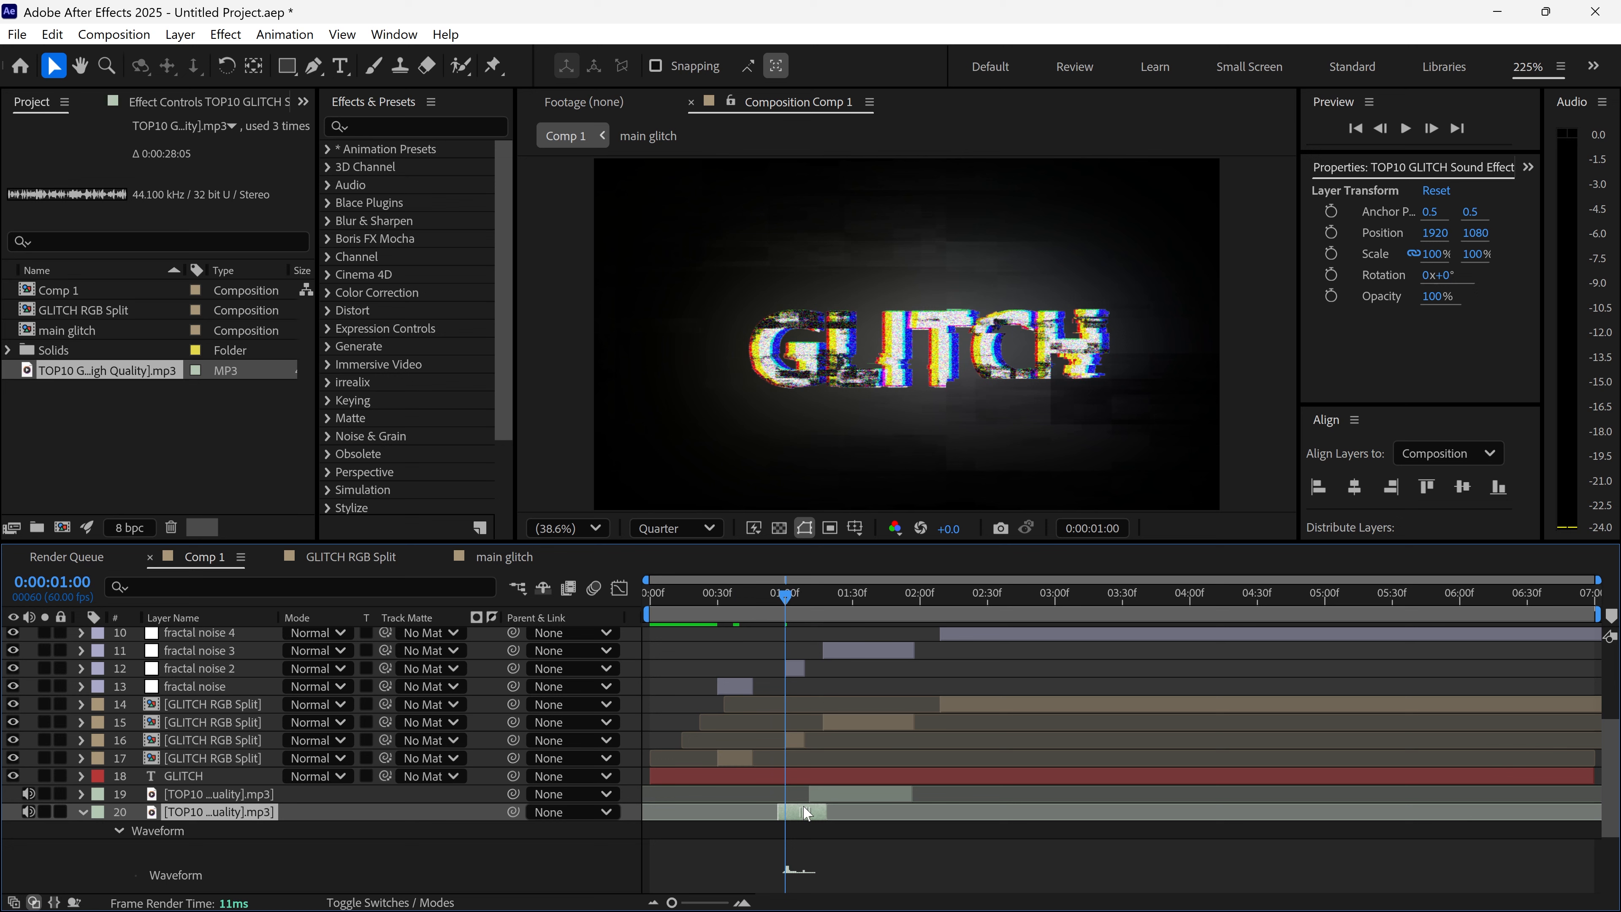
drag(788, 598, 806, 603)
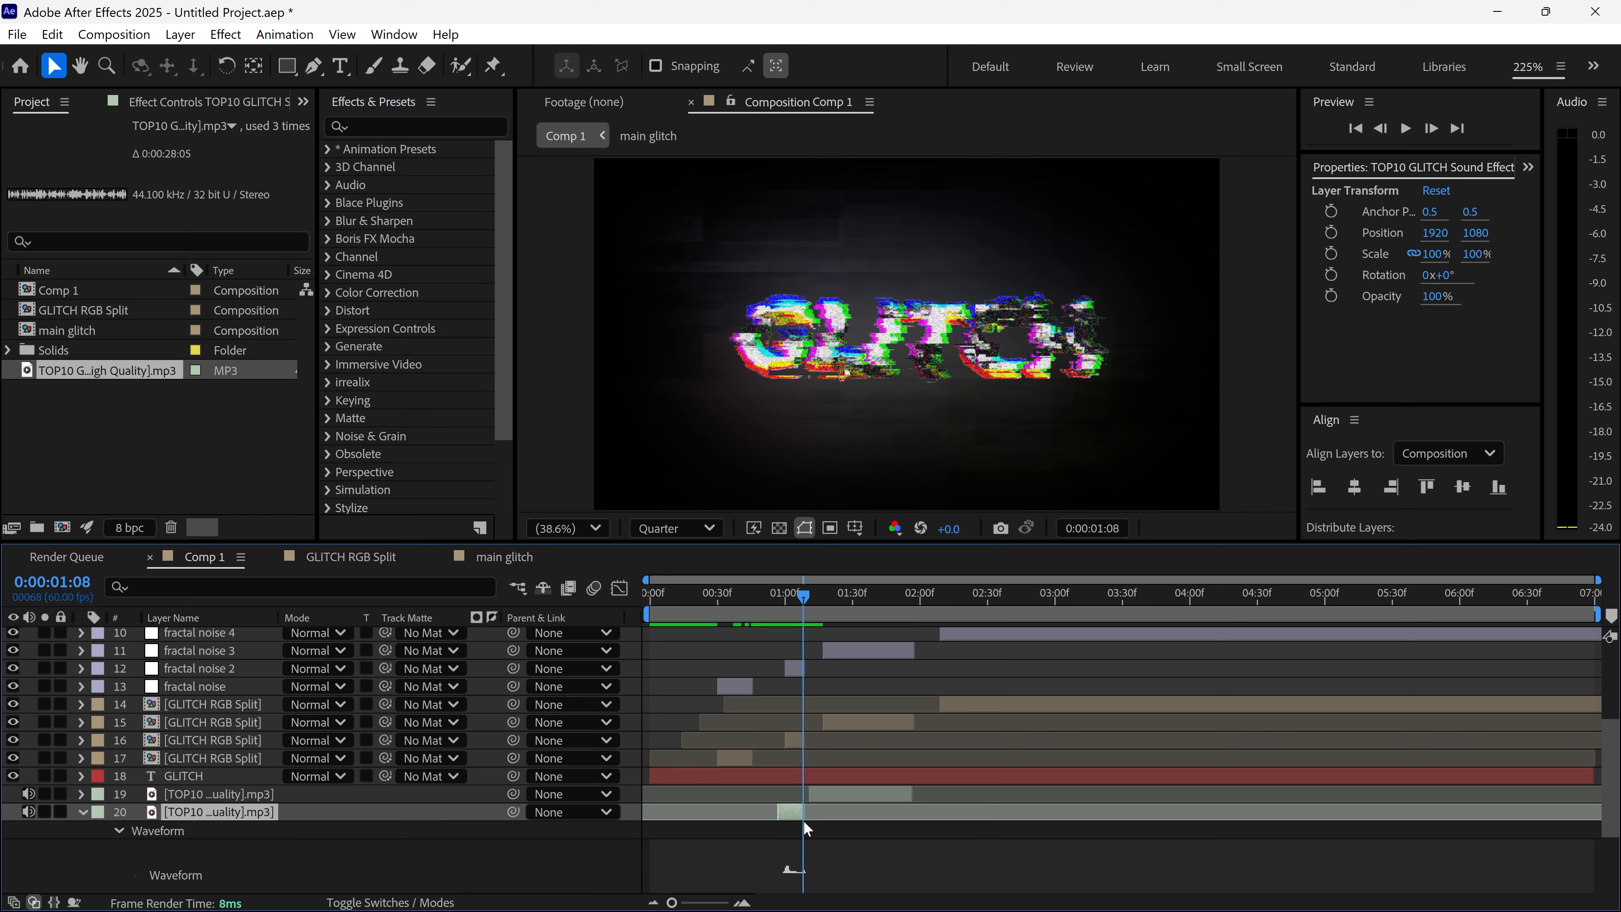
drag(799, 606, 921, 615)
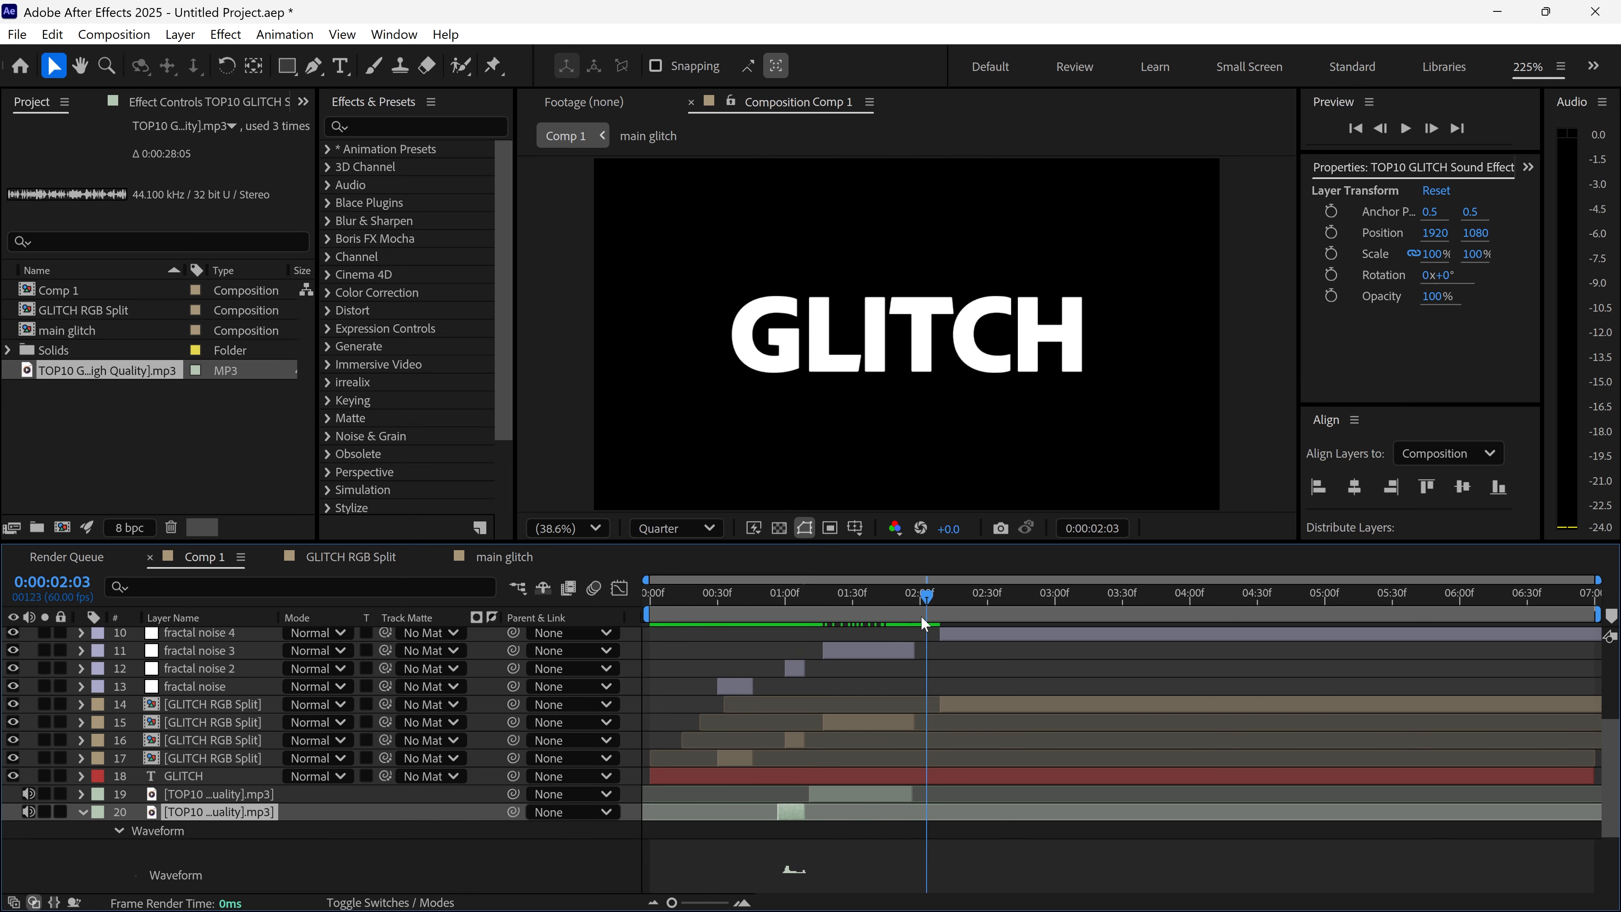
- Delete the displace 4, noise and glow 4, fractal noise 4 and last GLITCH RGB Split layers that start after the third glitch burst
click(956, 636)
ctrl+click(964, 704)
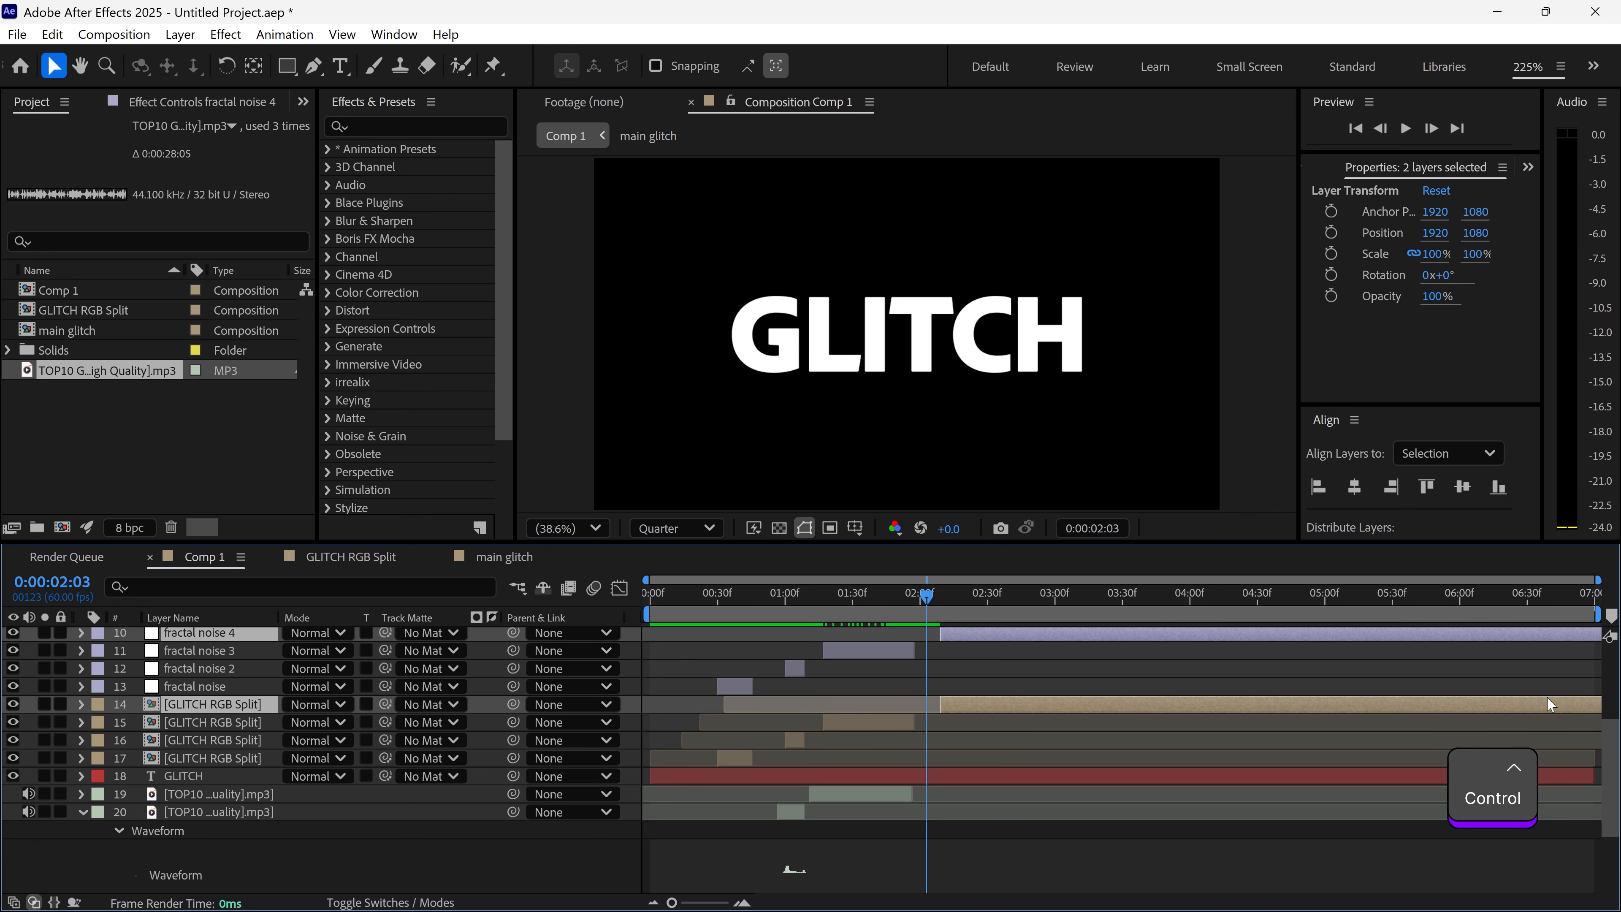
scroll(1612, 741, up, 5)
ctrl+click(958, 725)
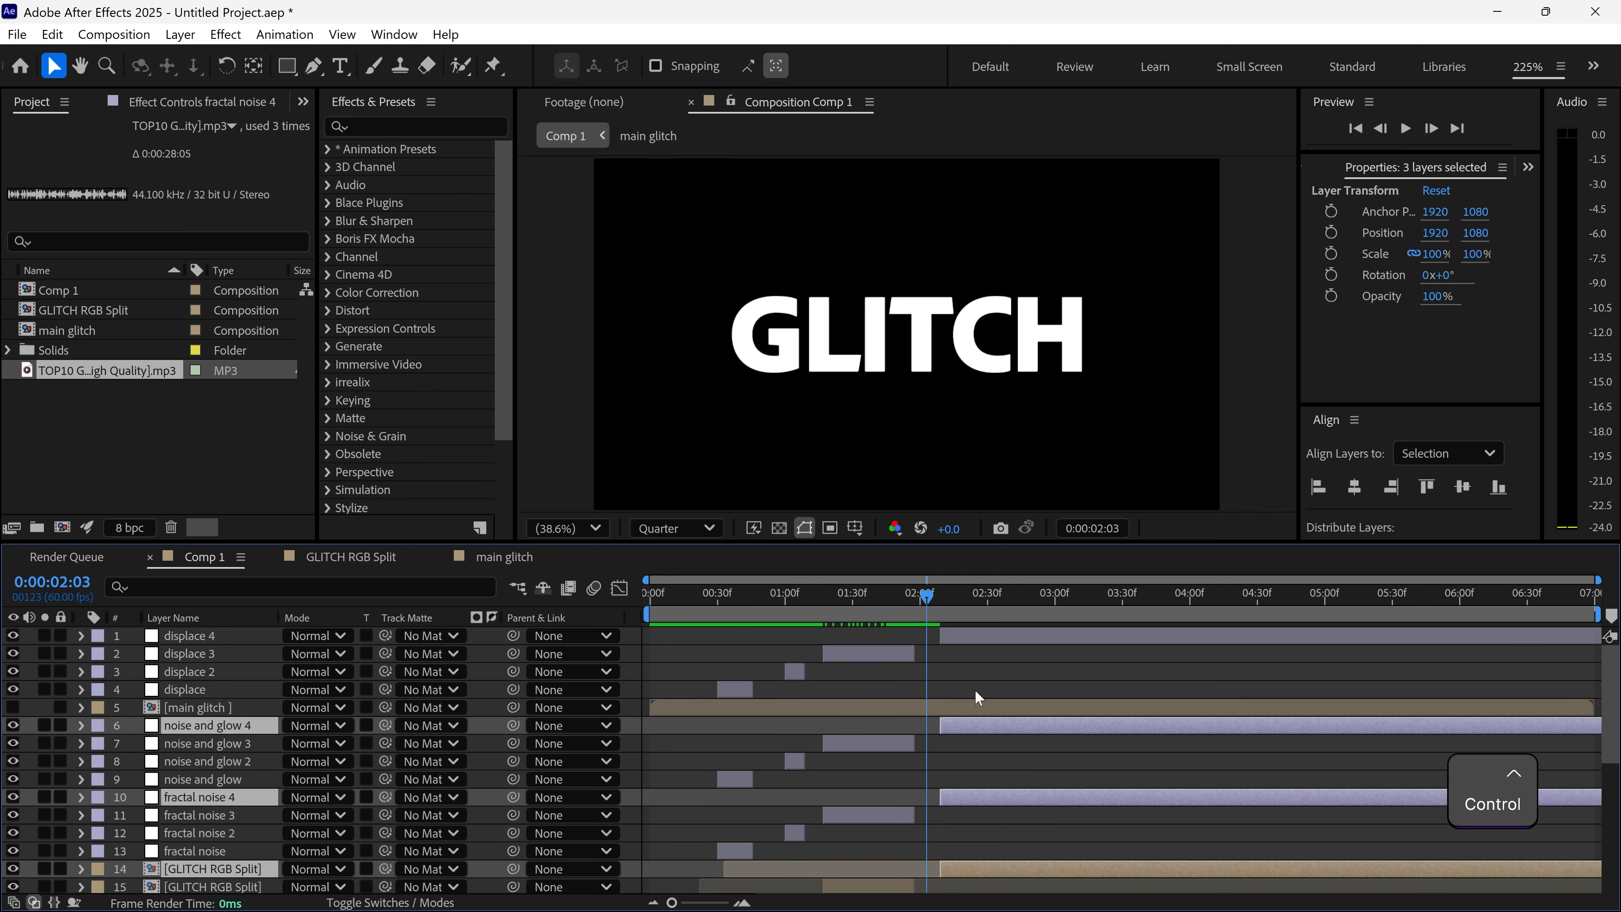
ctrl+click(966, 637)
key(Delete)
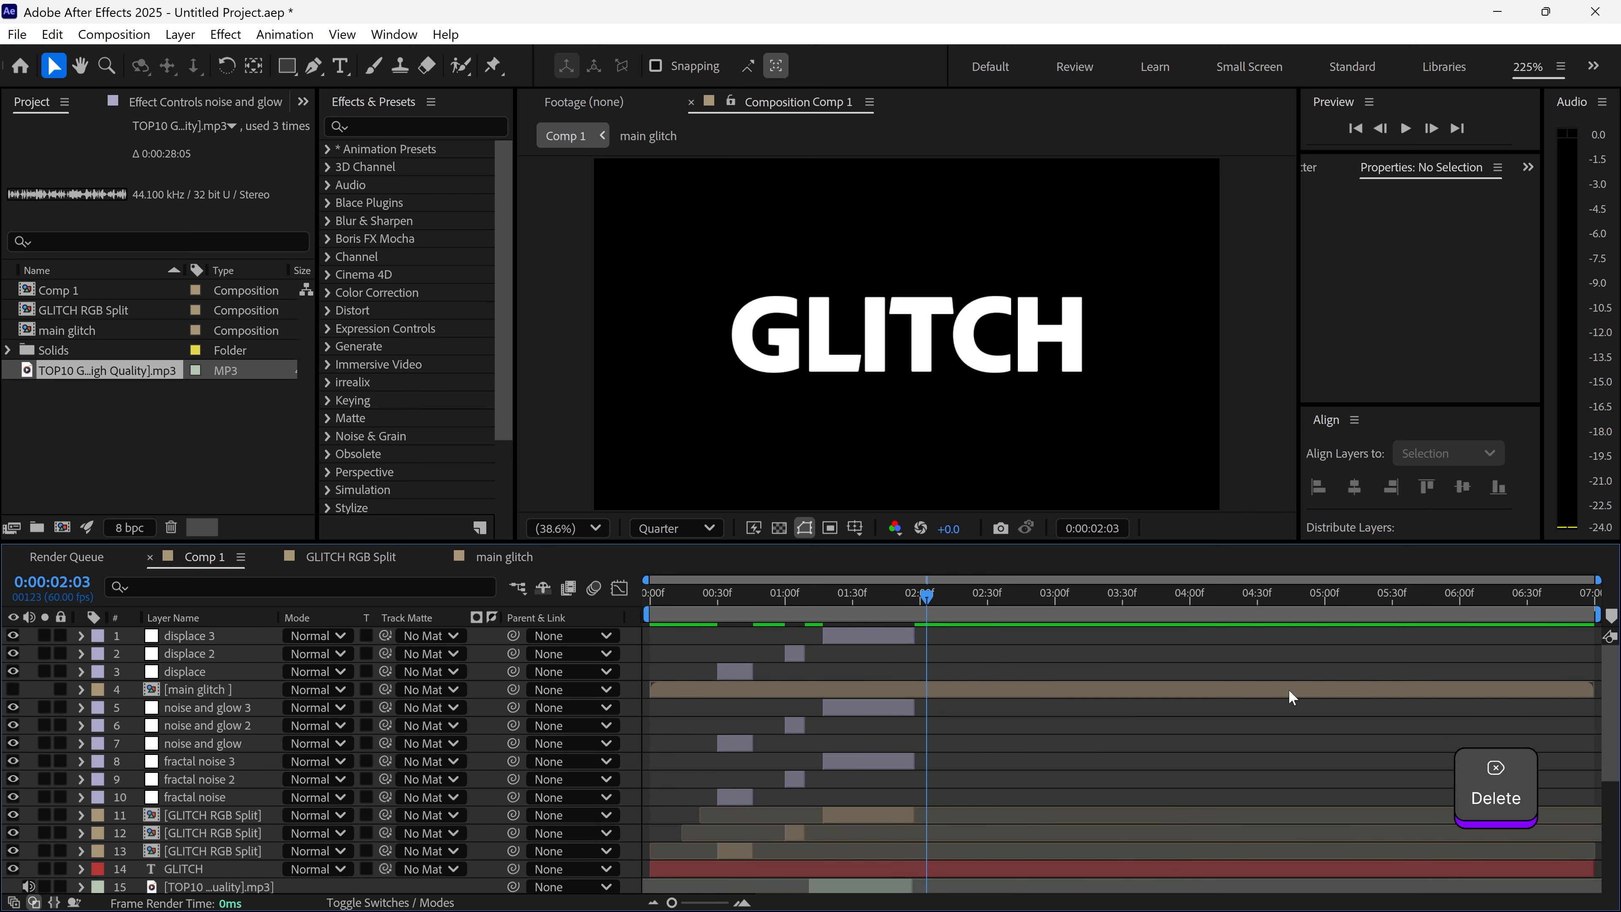
- Shorten the work area to end just before 02:30f and preview the glitch animation with its sound from the start
drag(1603, 620, 951, 654)
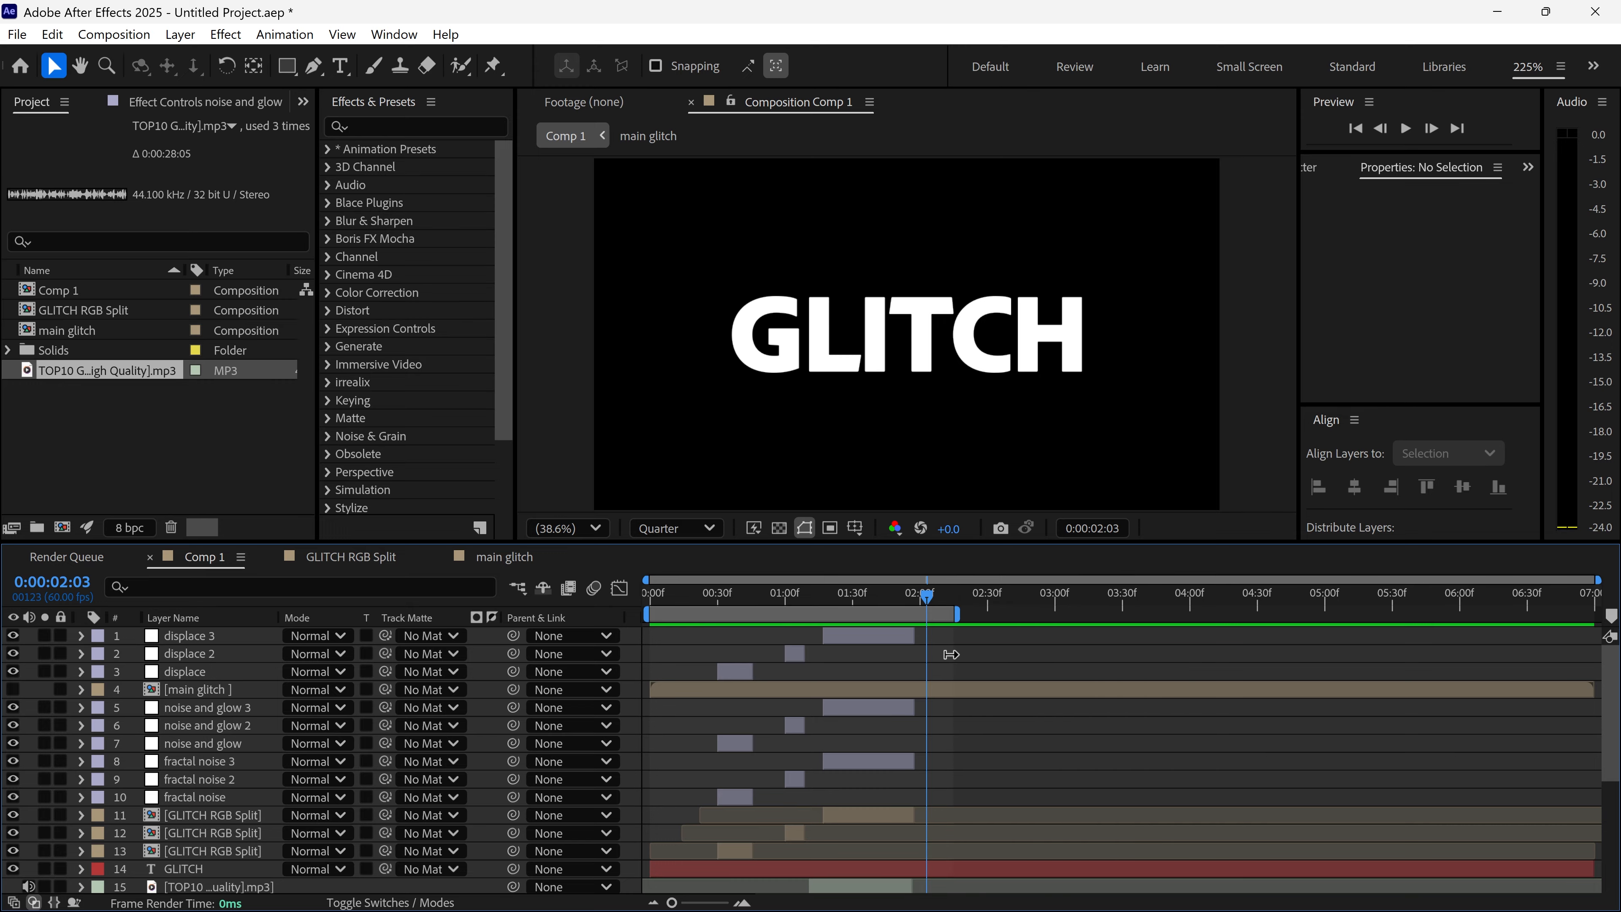
drag(926, 594, 625, 591)
key(space)
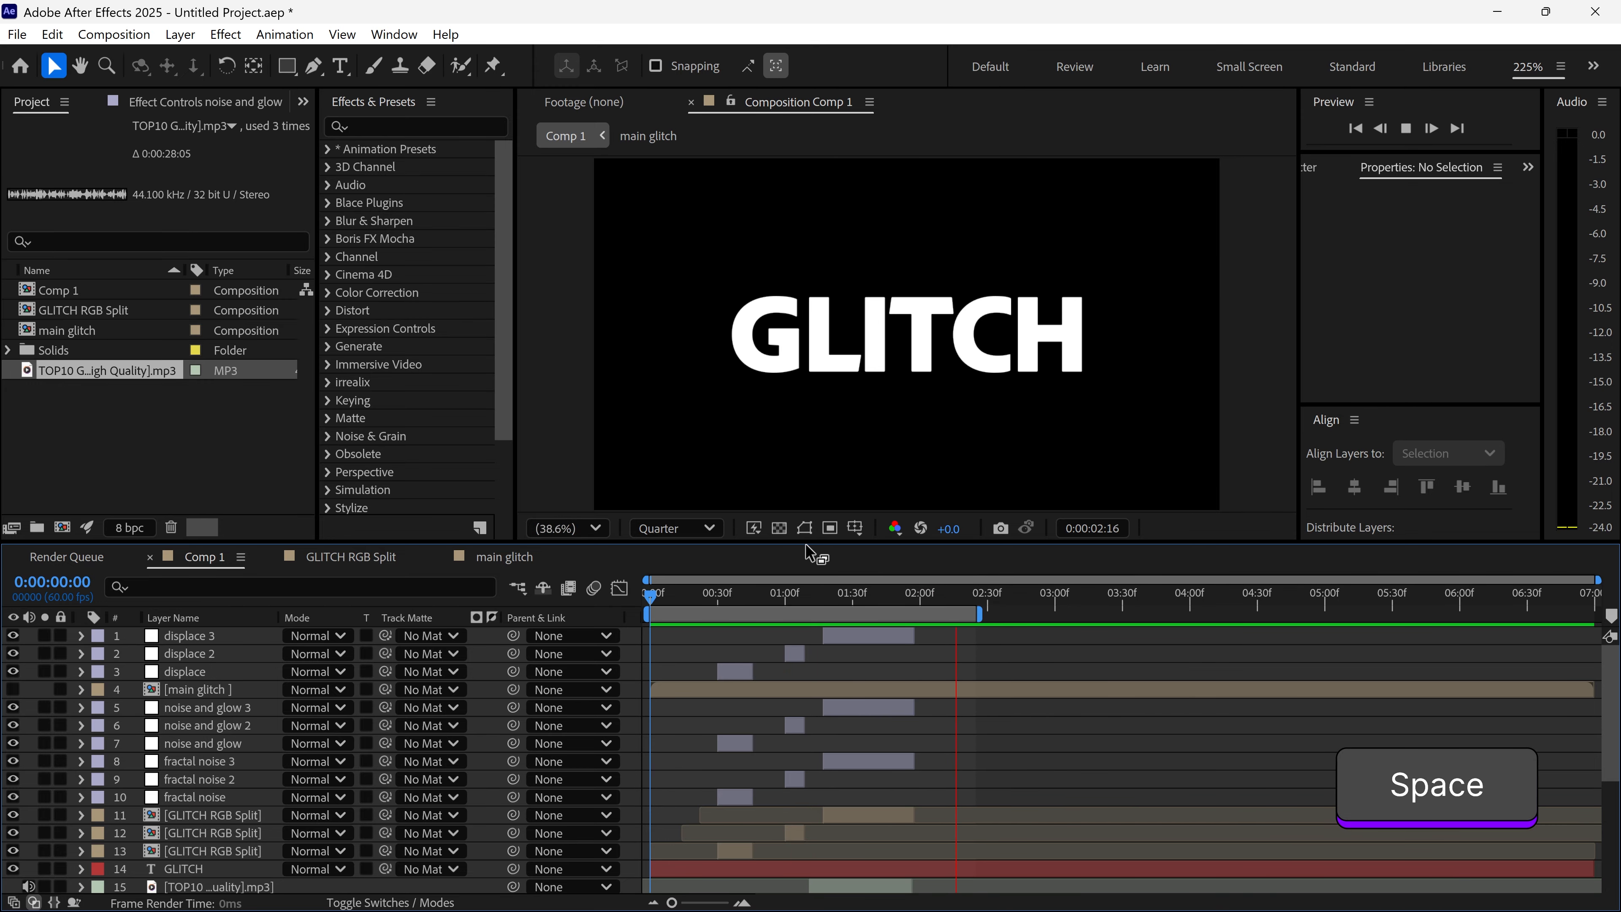
key(space)
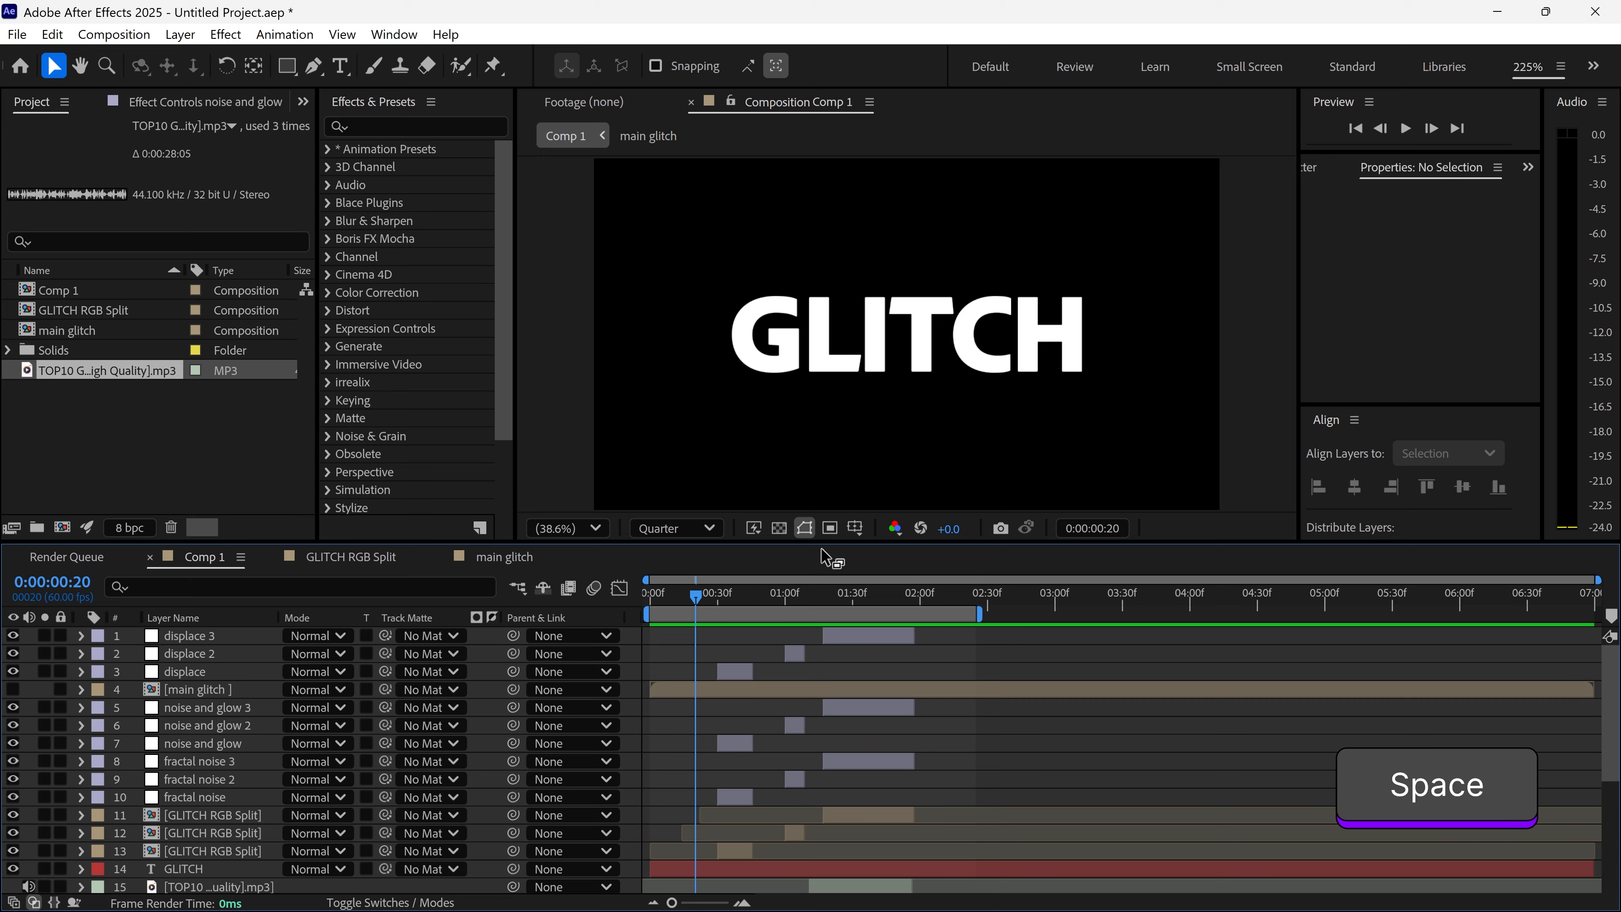